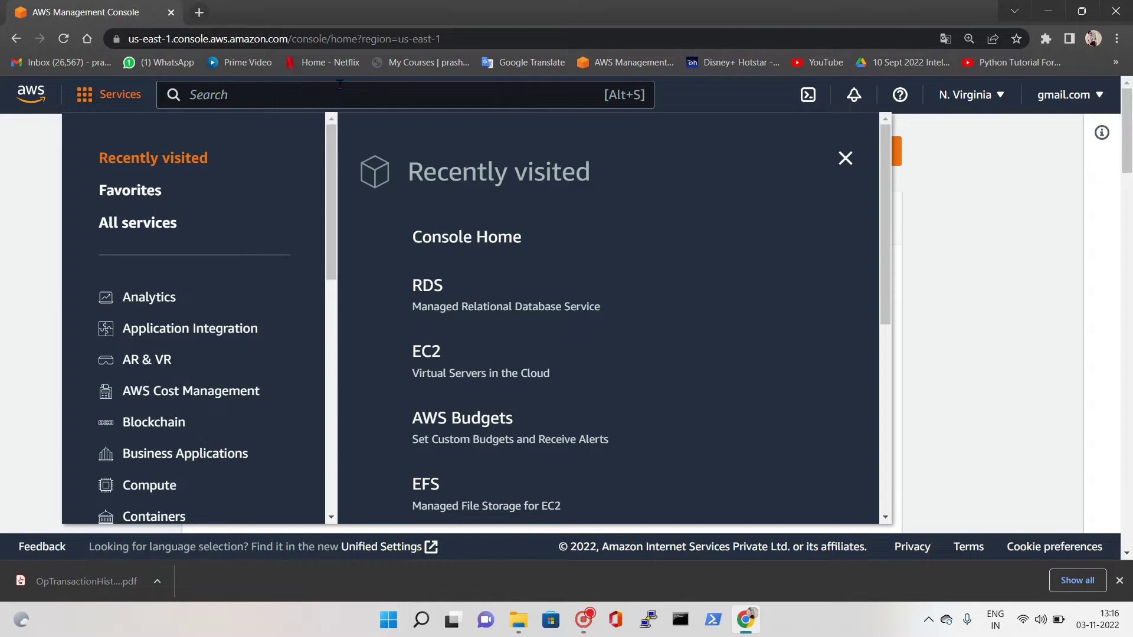
# Open the Amazon RDS console via the search bar and go to its Subnet groups page
pyautogui.write('RDS')
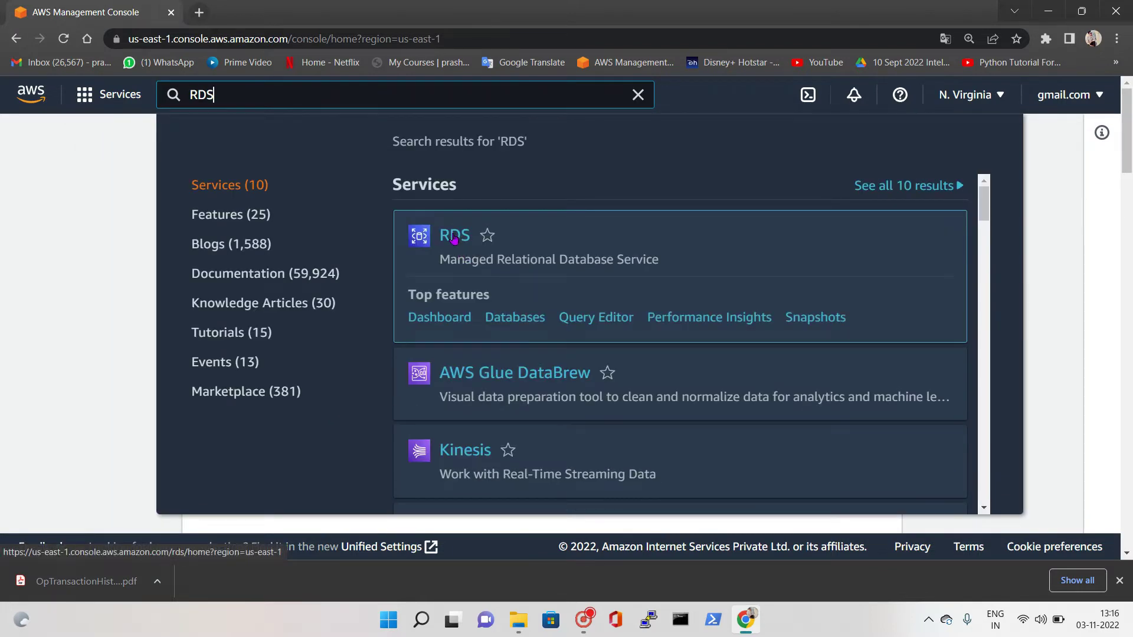
pyautogui.click(453, 238)
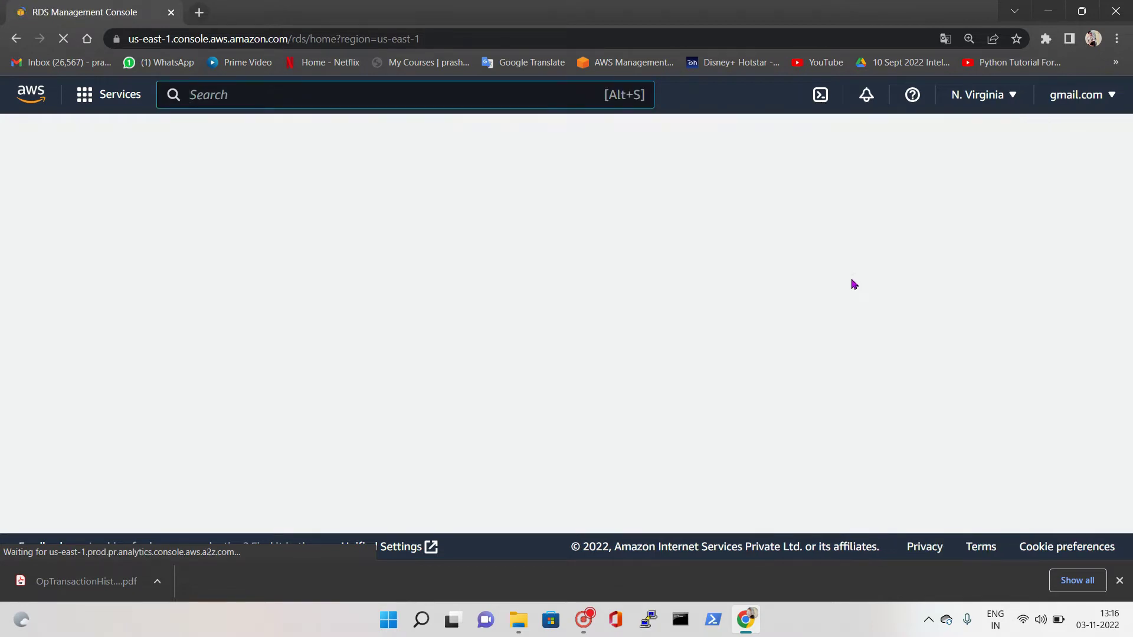
pyautogui.scroll(-3, 535, 330)
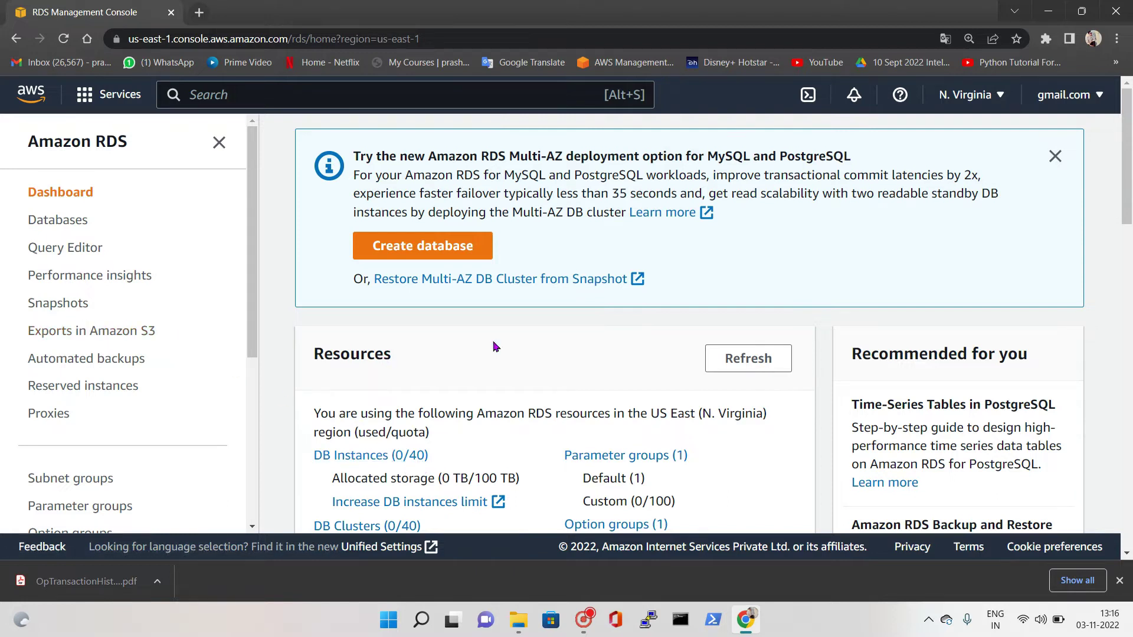
pyautogui.scroll(-1, 516, 457)
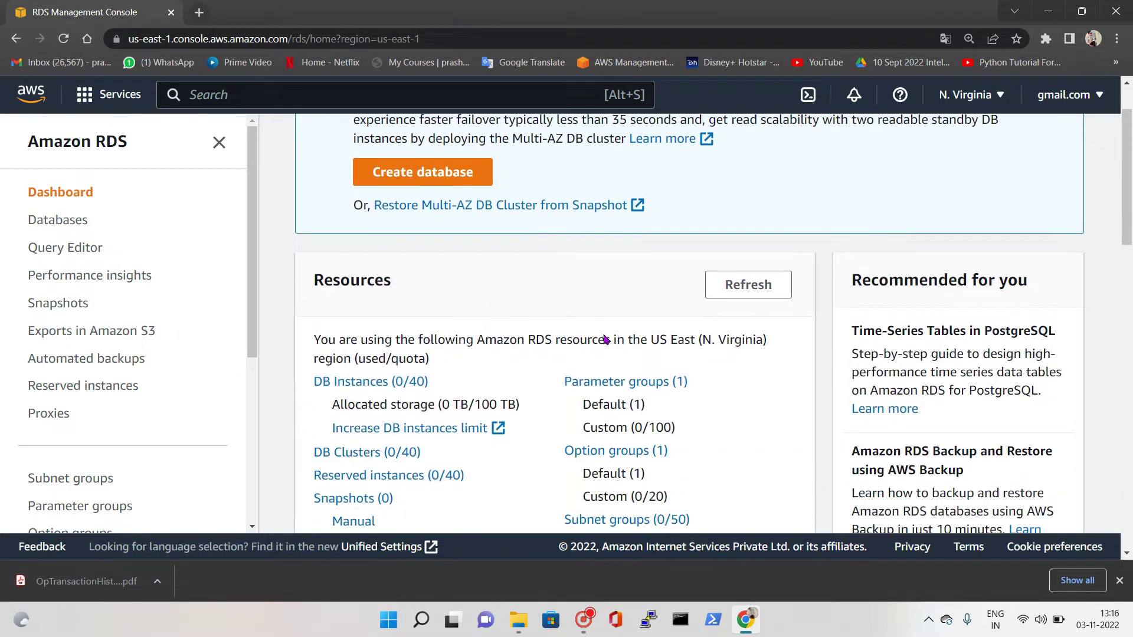
pyautogui.scroll(1, 607, 340)
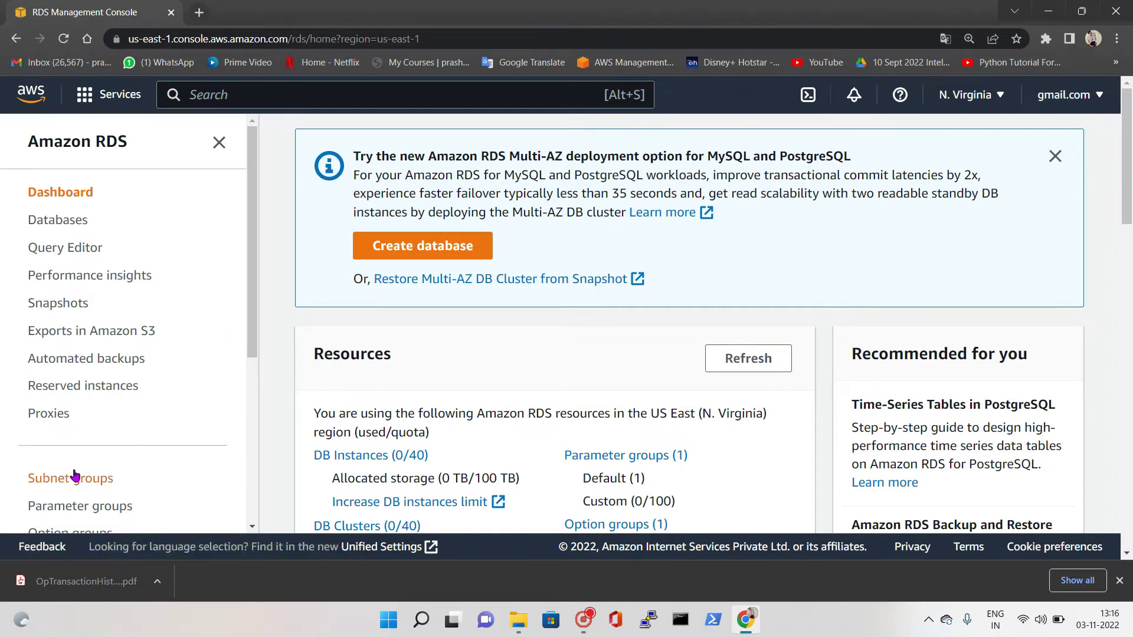
pyautogui.scroll(-2, 24, 365)
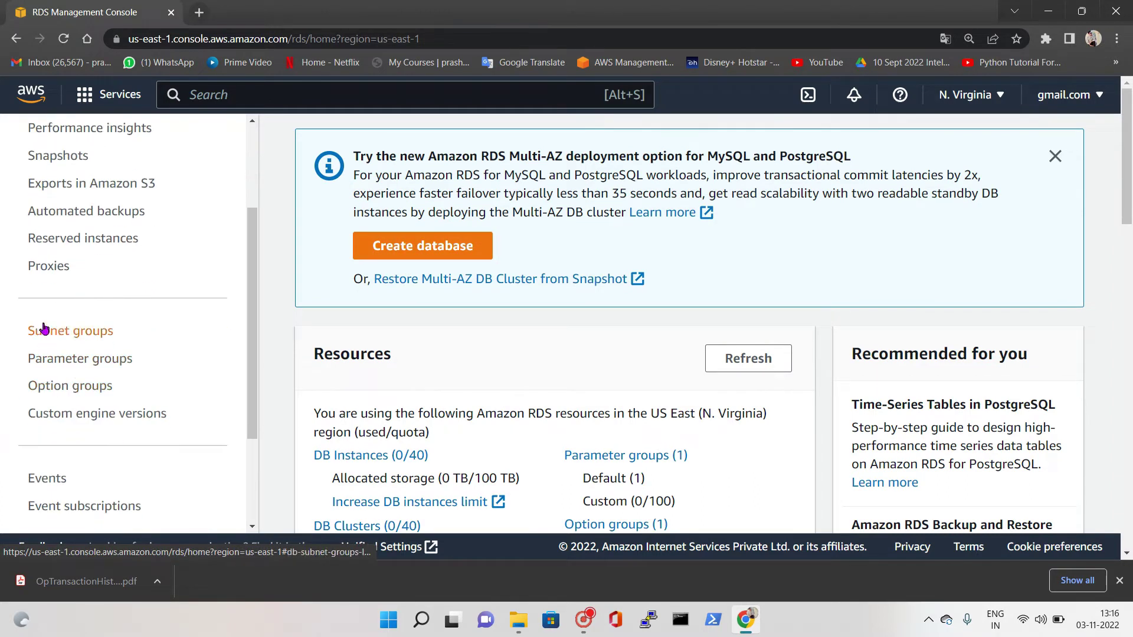
pyautogui.click(71, 331)
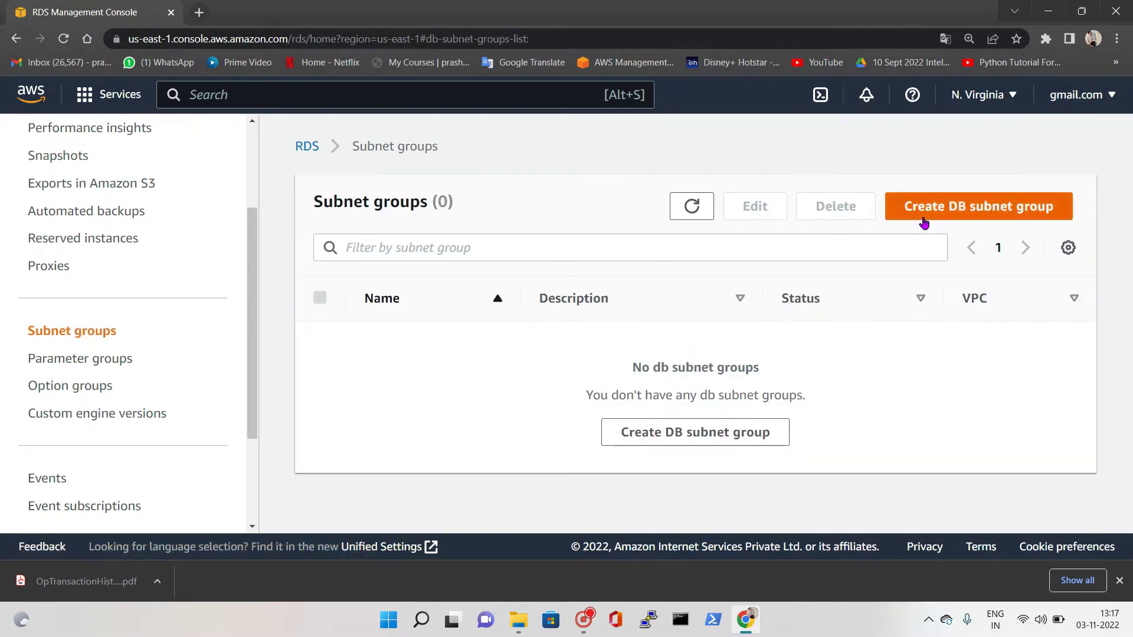
# Start a new DB subnet group named DBSubnetGroupNov2022
pyautogui.click(950, 208)
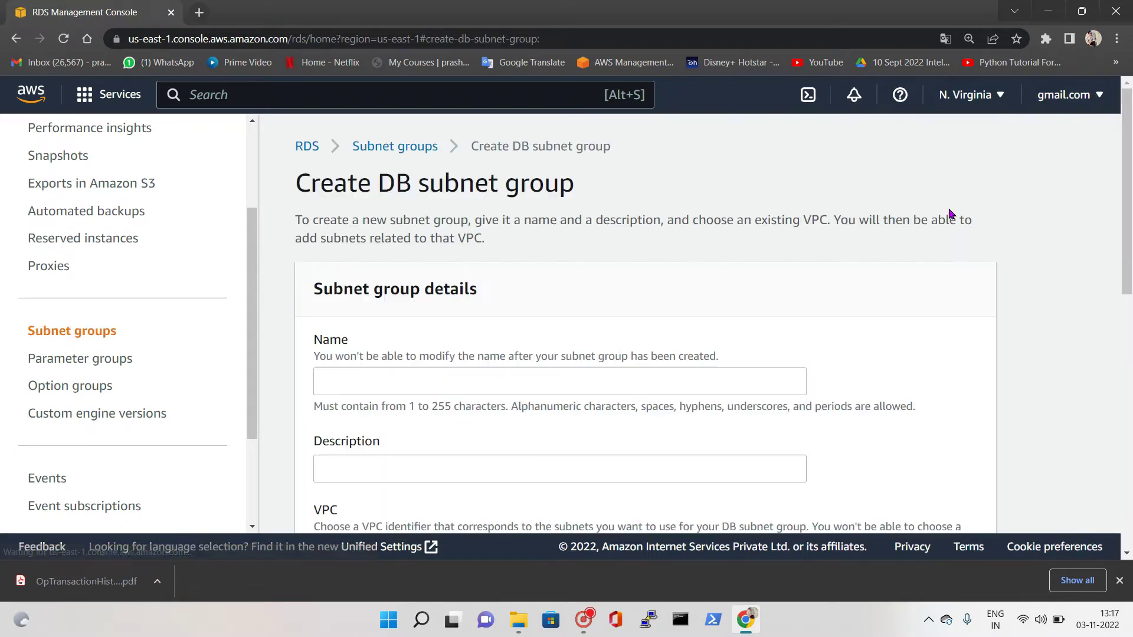
pyautogui.click(412, 381)
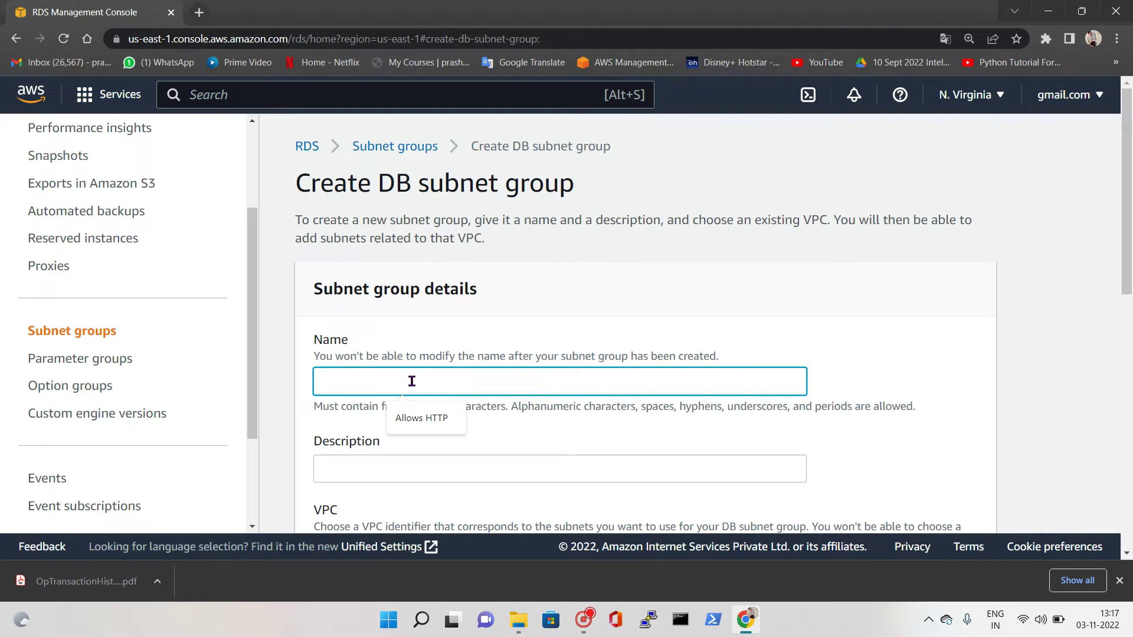
pyautogui.write('DBSubmnetGroup')
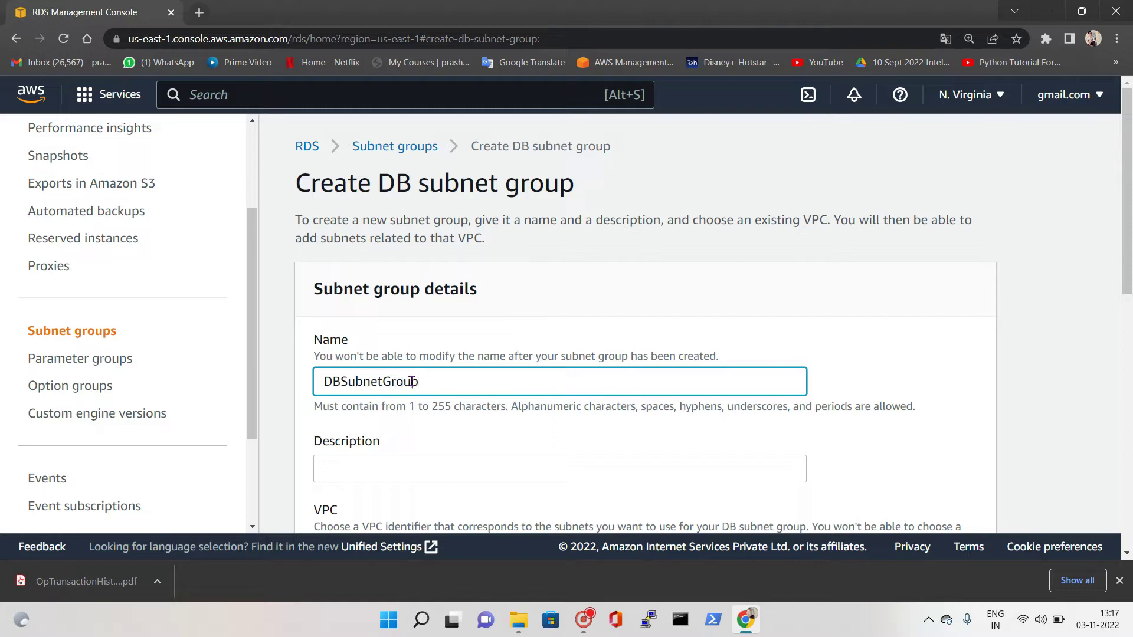
pyautogui.write('Nov2022')
pyautogui.scroll(-1, 407, 410)
# Give it the description 'Create DB Subnet group' and select MyDefaultVPC
pyautogui.click(417, 396)
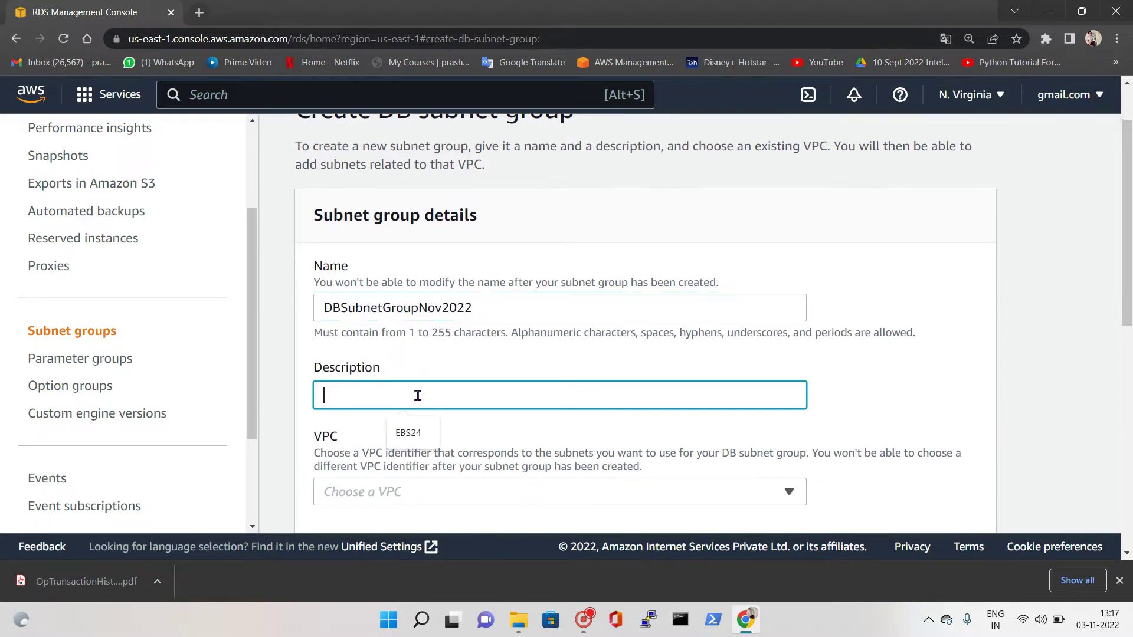
pyautogui.write('Create DC')
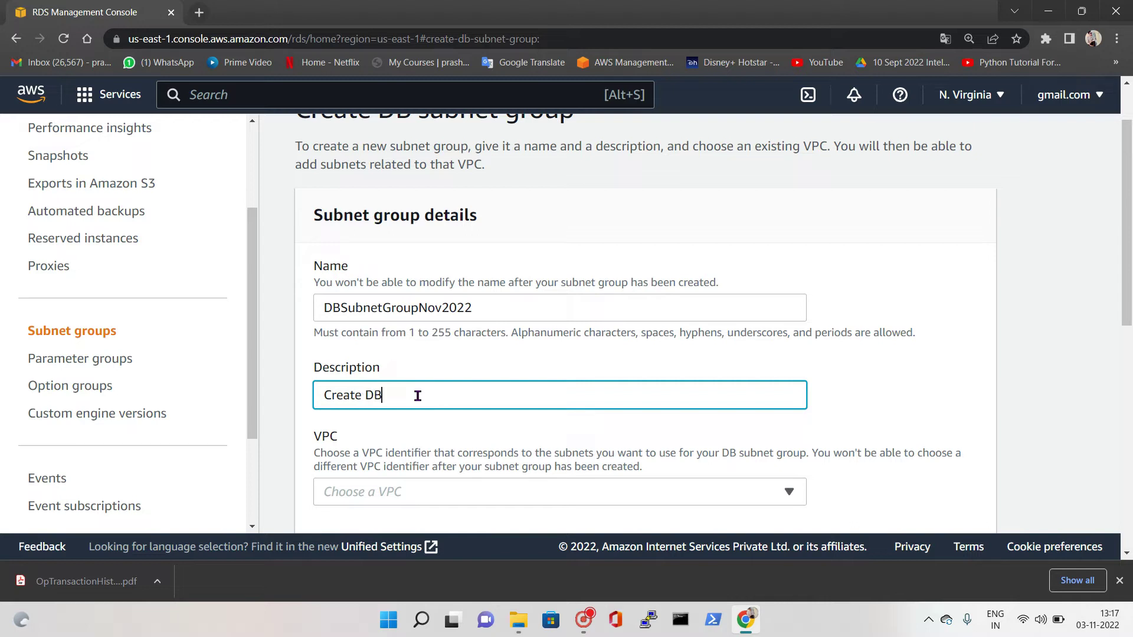
pyautogui.write(' Subnnet group')
pyautogui.scroll(-1, 705, 455)
pyautogui.click(773, 365)
pyautogui.click(675, 421)
pyautogui.click(446, 453)
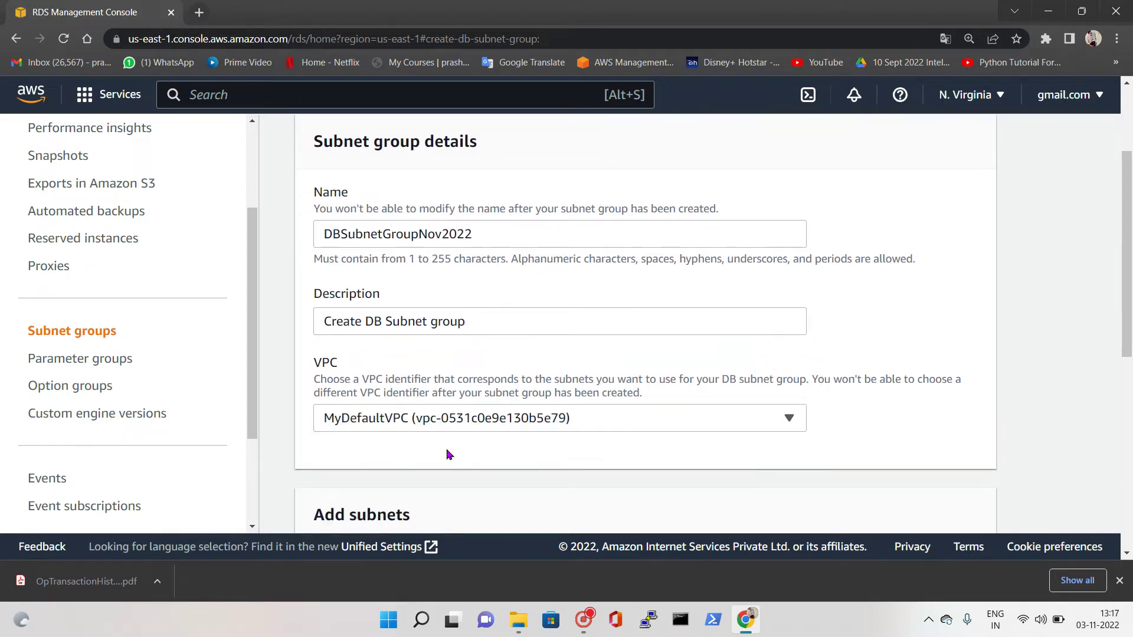
# Select availability zones us-east-1d, us-east-1e and us-east-1f
pyautogui.scroll(-1, 675, 462)
pyautogui.scroll(-1, 675, 462)
pyautogui.scroll(-1, 449, 477)
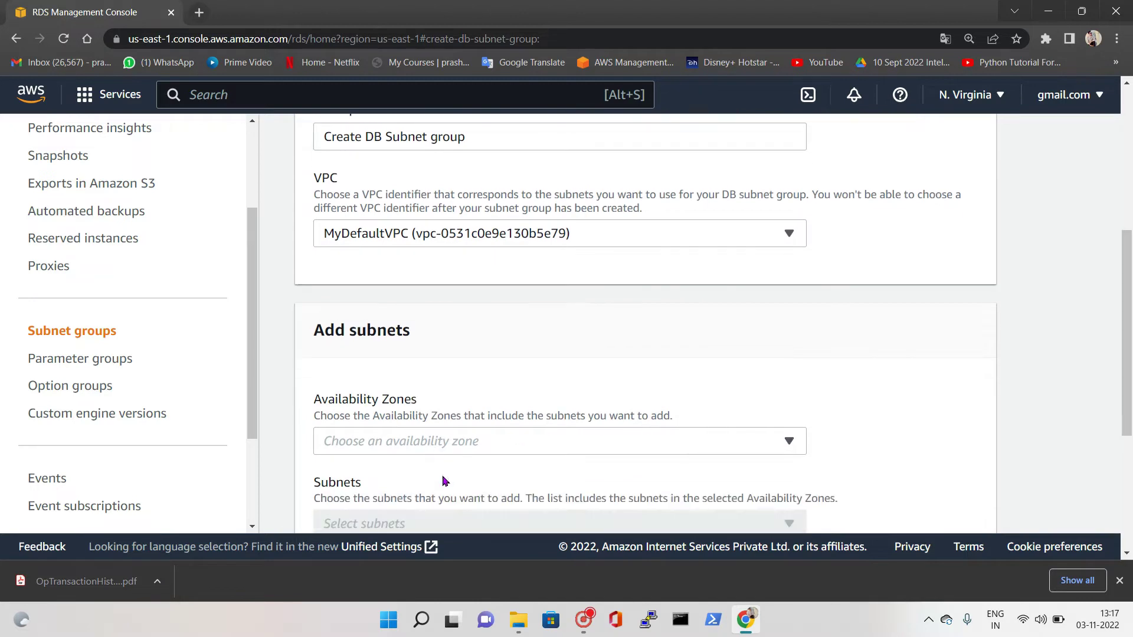
pyautogui.click(447, 407)
pyautogui.scroll(-1, 395, 307)
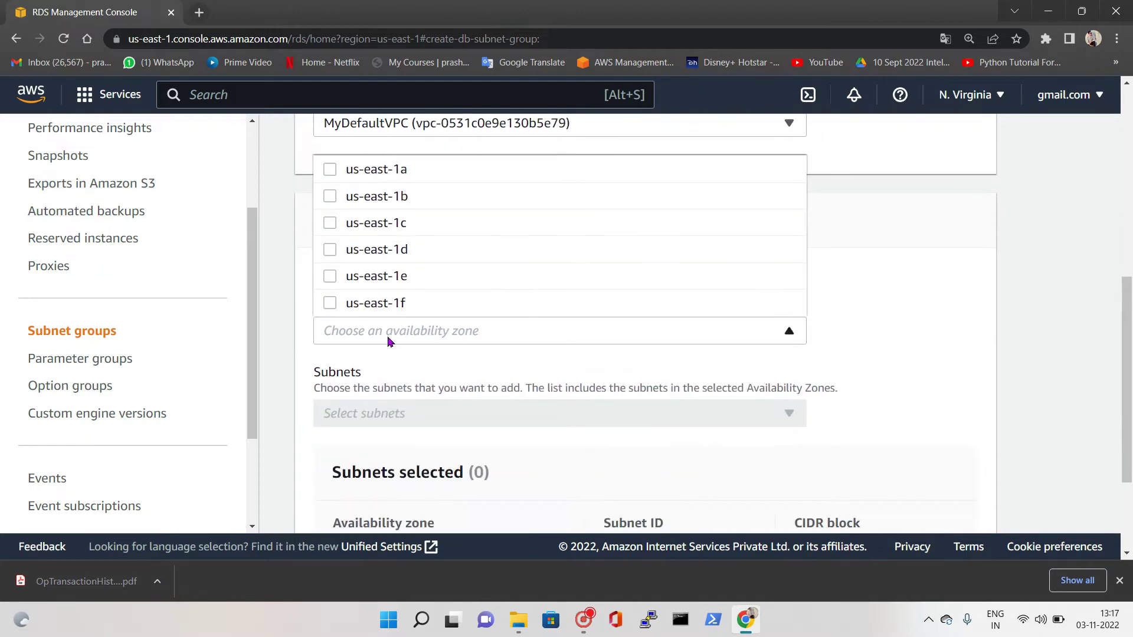
pyautogui.click(330, 249)
pyautogui.click(330, 276)
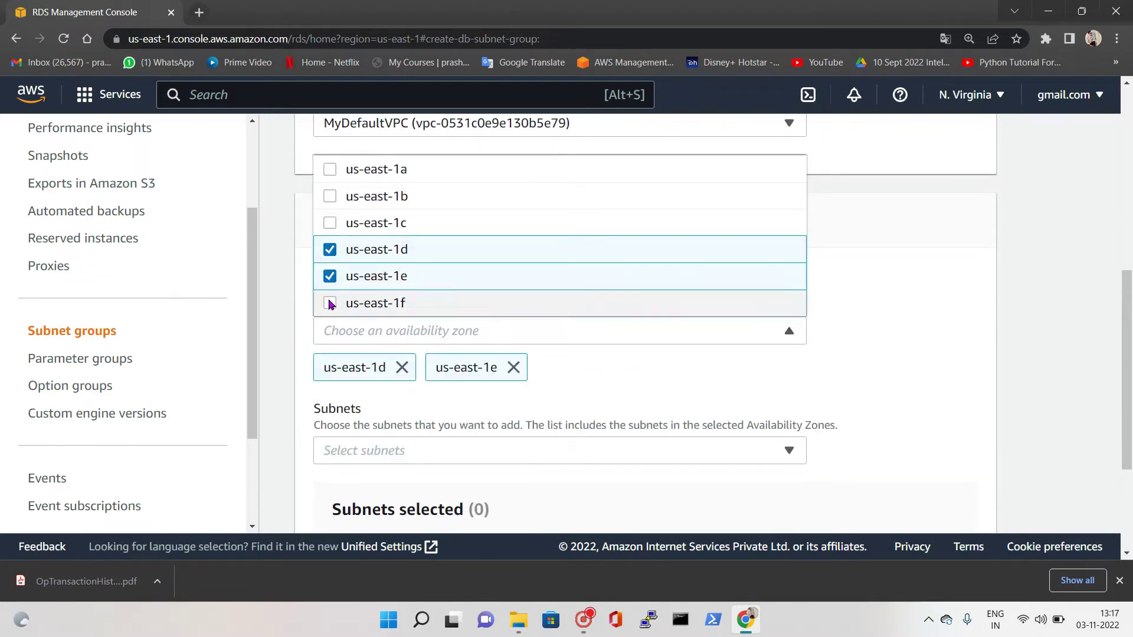
pyautogui.click(330, 303)
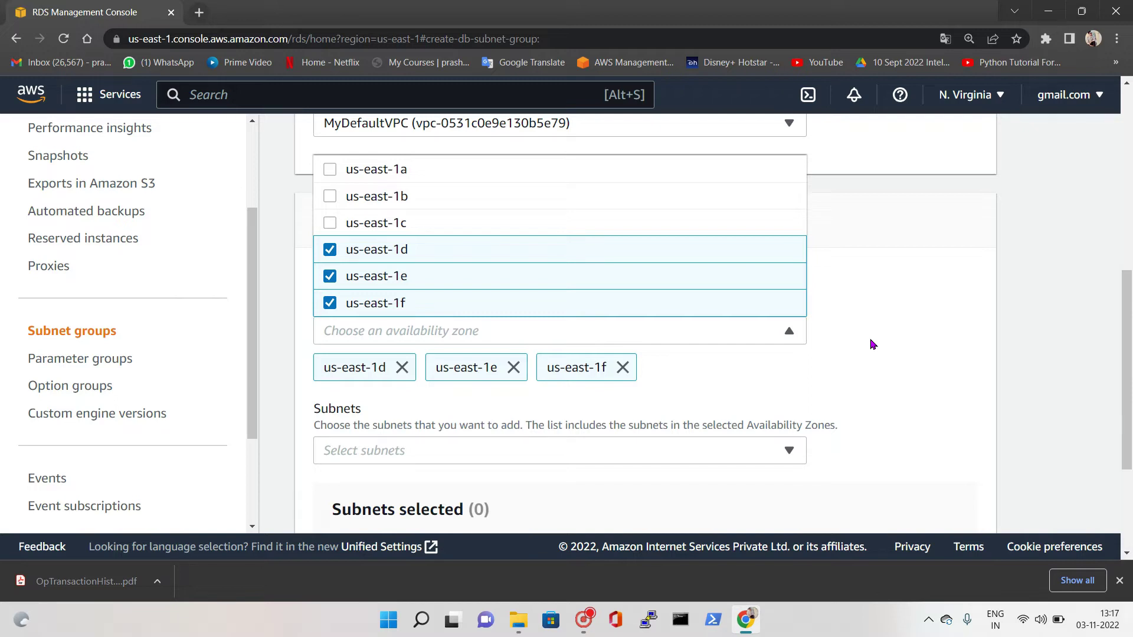
pyautogui.click(873, 344)
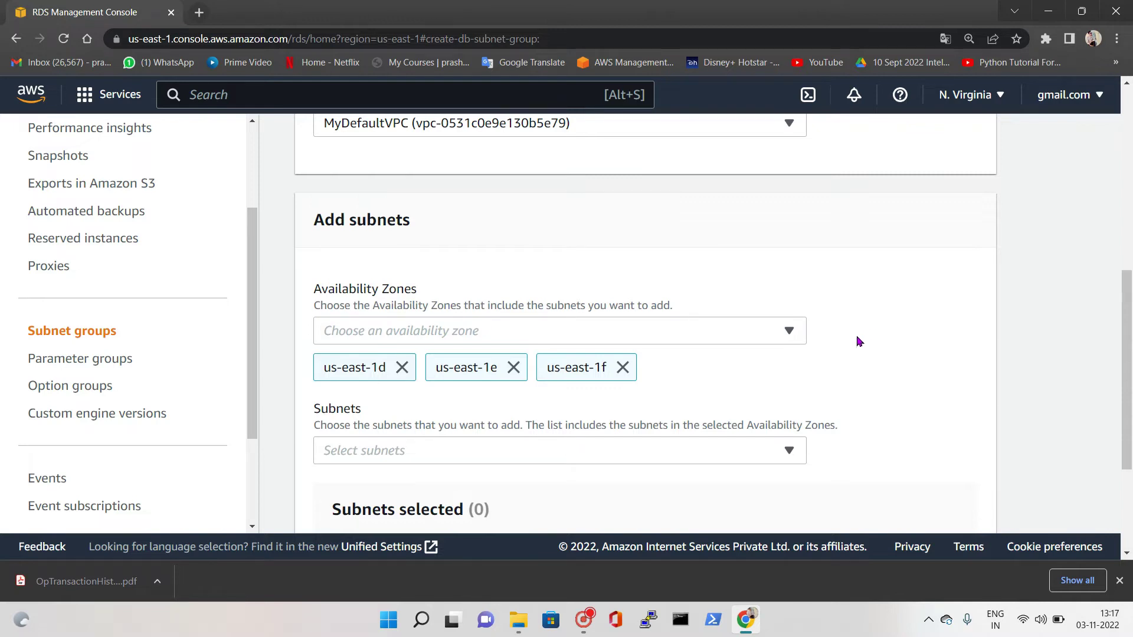
# Add the three subnets from us-east-1d, us-east-1f and us-east-1e
pyautogui.scroll(-2, 816, 371)
pyautogui.click(555, 310)
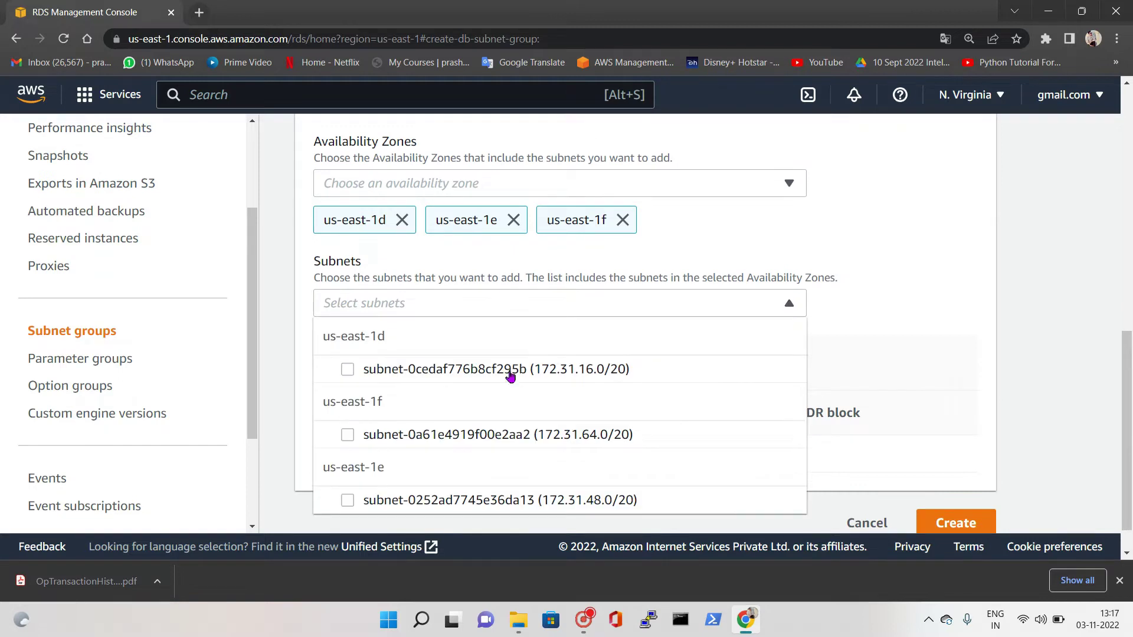
pyautogui.click(348, 329)
pyautogui.click(347, 394)
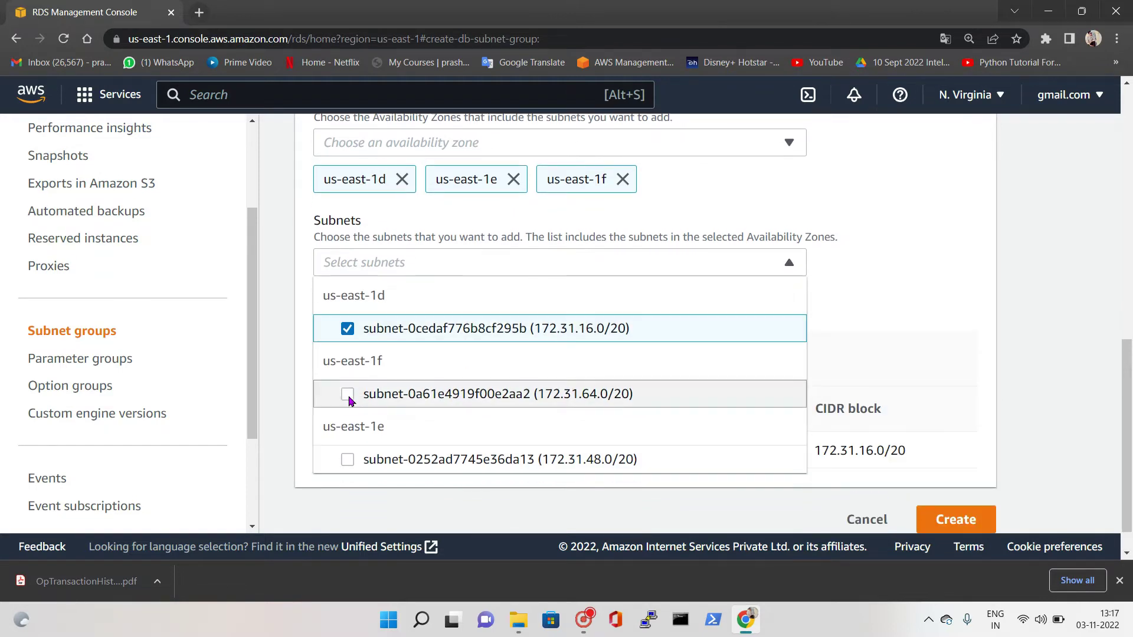
pyautogui.click(348, 460)
pyautogui.click(855, 390)
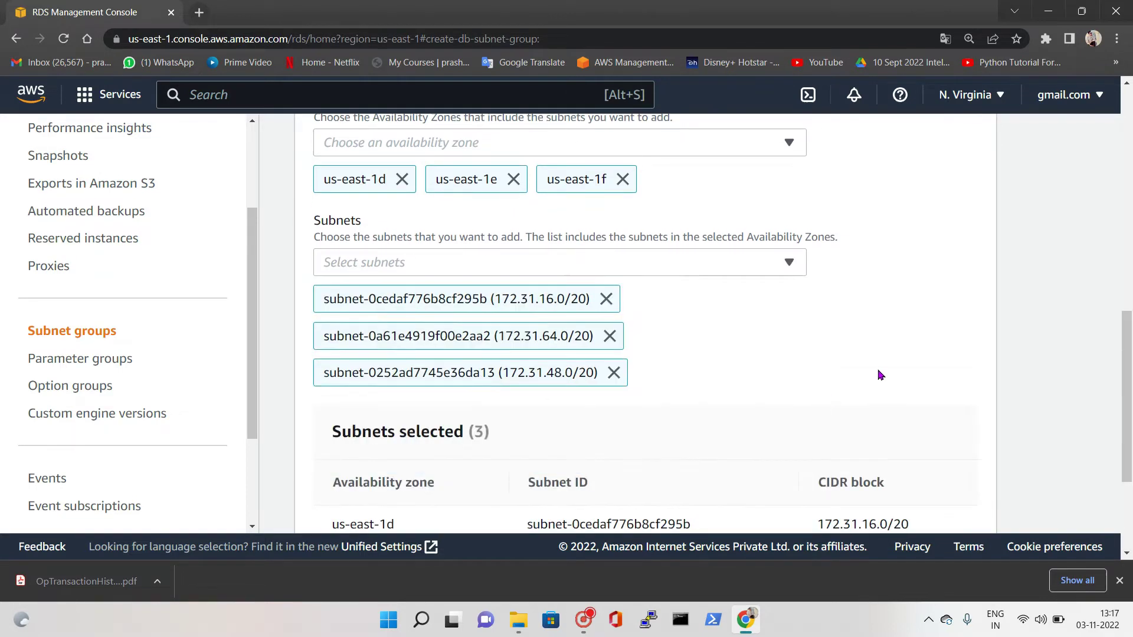
# Review the form and create the DB subnet group
pyautogui.scroll(-1, 784, 387)
pyautogui.scroll(5, 791, 387)
pyautogui.scroll(3, 480, 212)
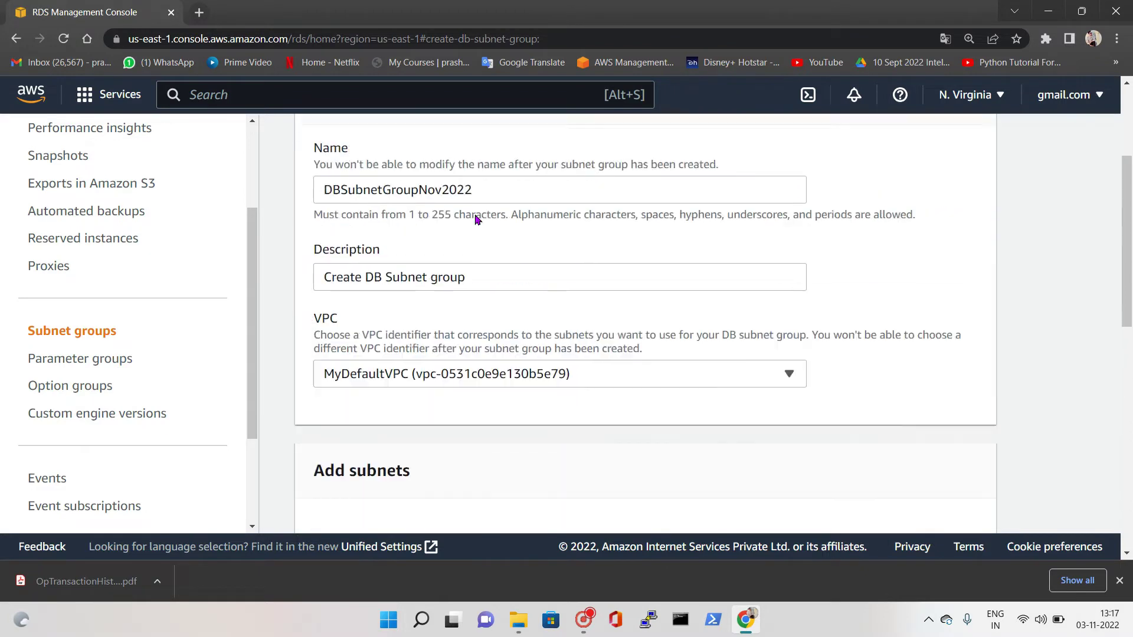
pyautogui.scroll(-3, 506, 147)
pyautogui.scroll(-8, 474, 244)
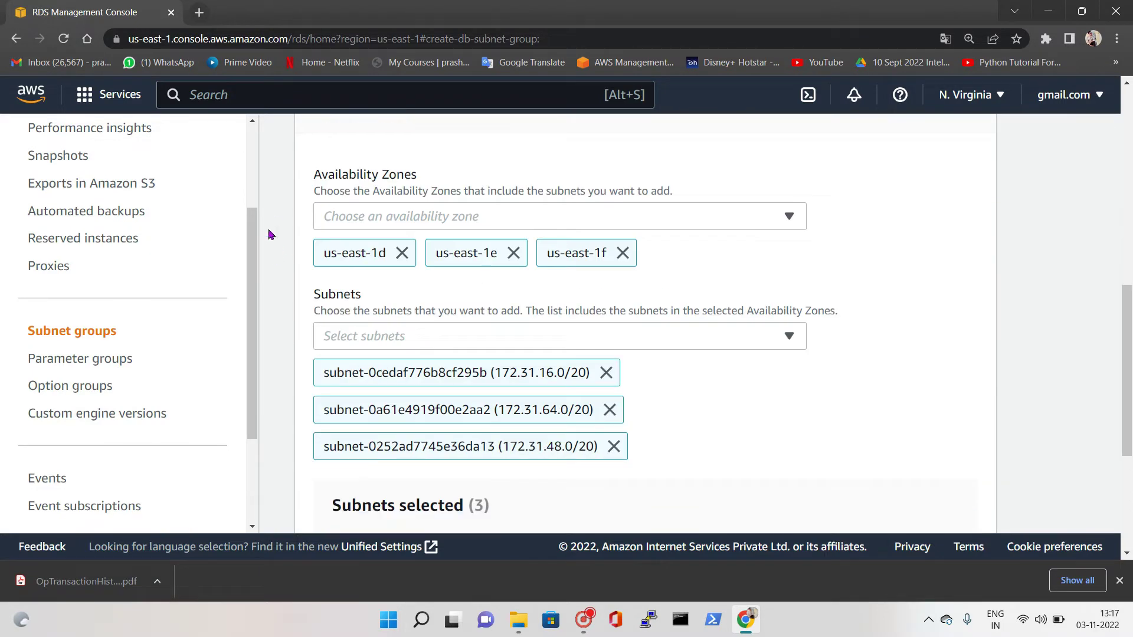
pyautogui.scroll(-1, 487, 285)
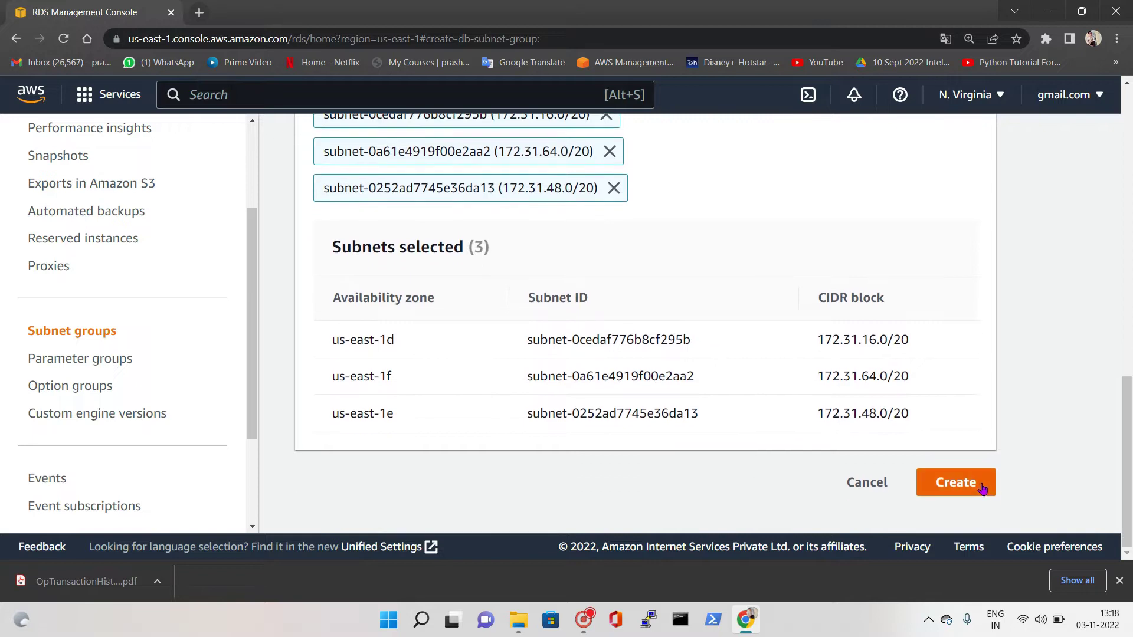
pyautogui.click(977, 487)
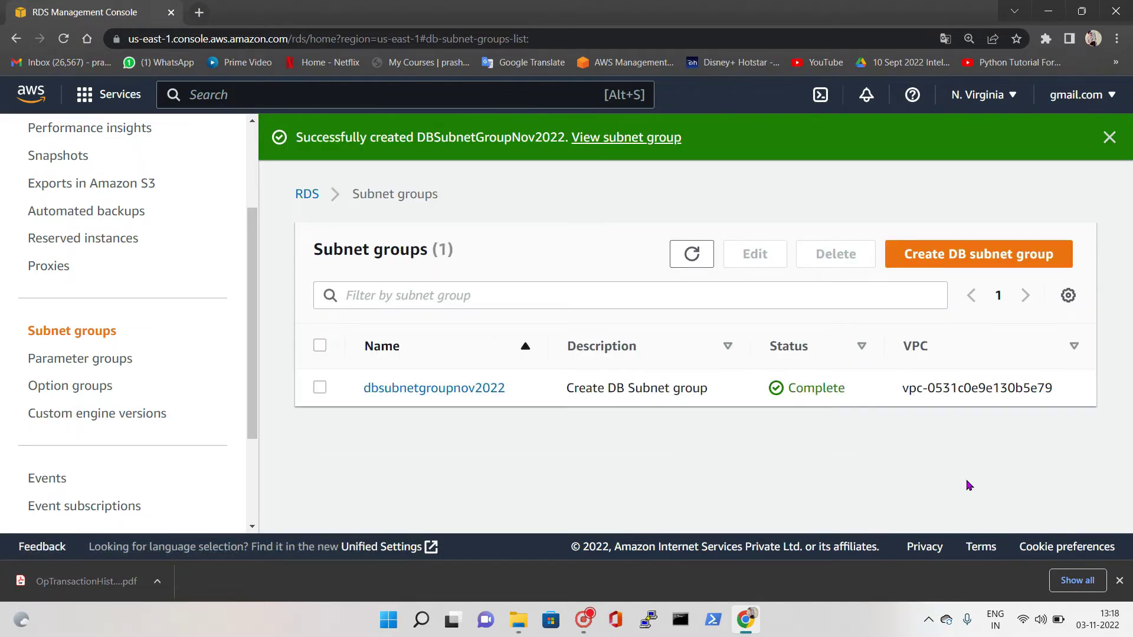
# Refresh the subnet groups list, then start a new database from the Databases page
pyautogui.click(687, 259)
pyautogui.scroll(3, 55, 218)
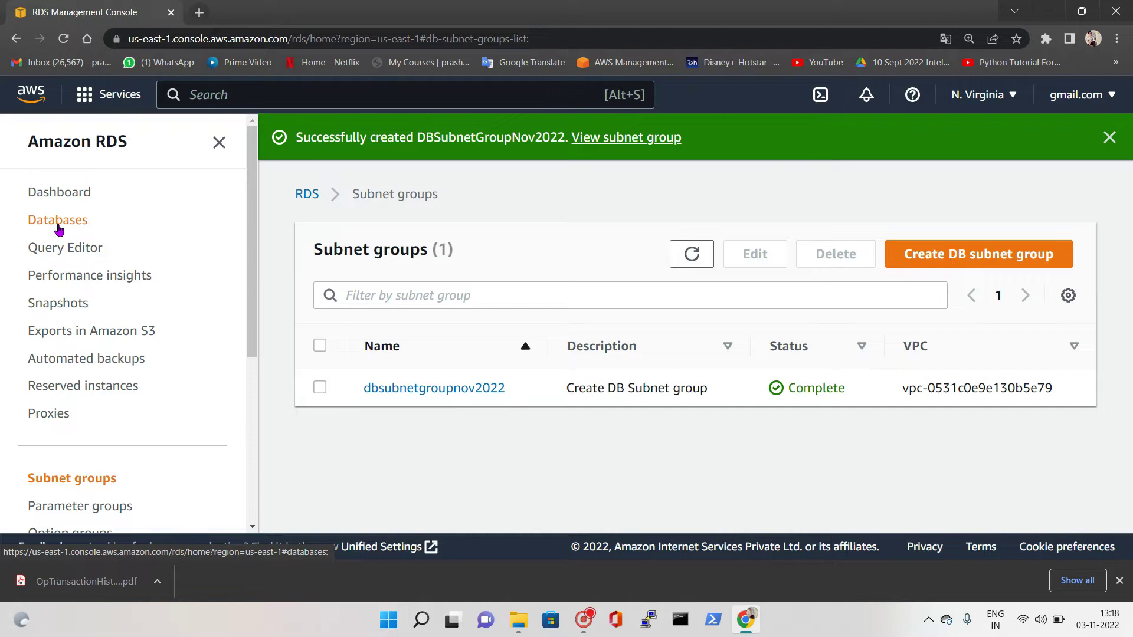
pyautogui.click(59, 232)
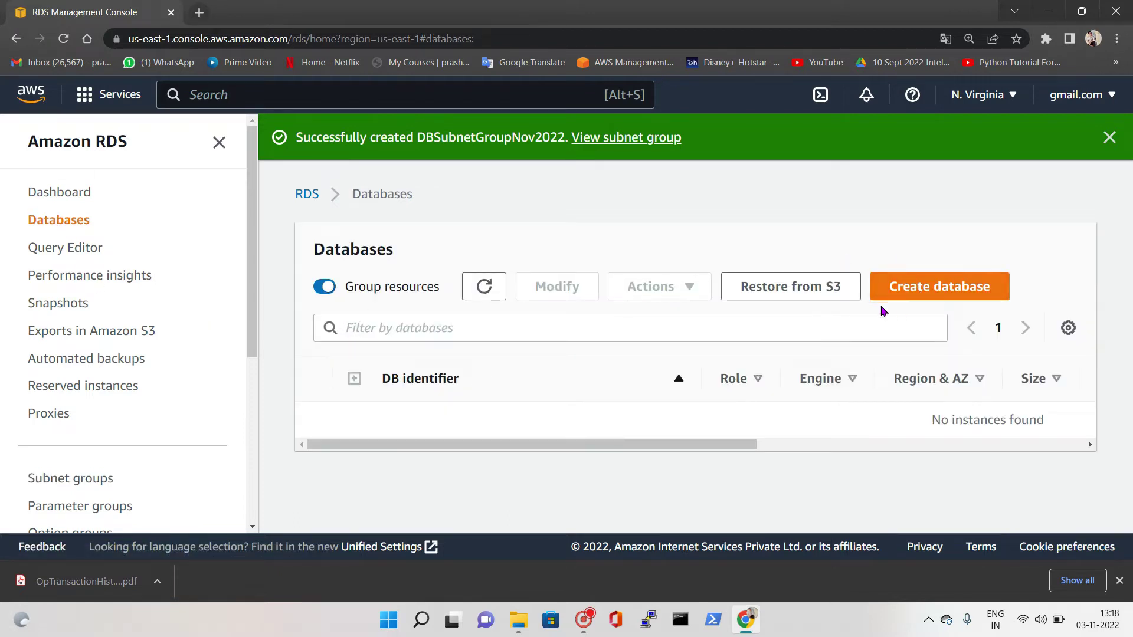
pyautogui.click(947, 301)
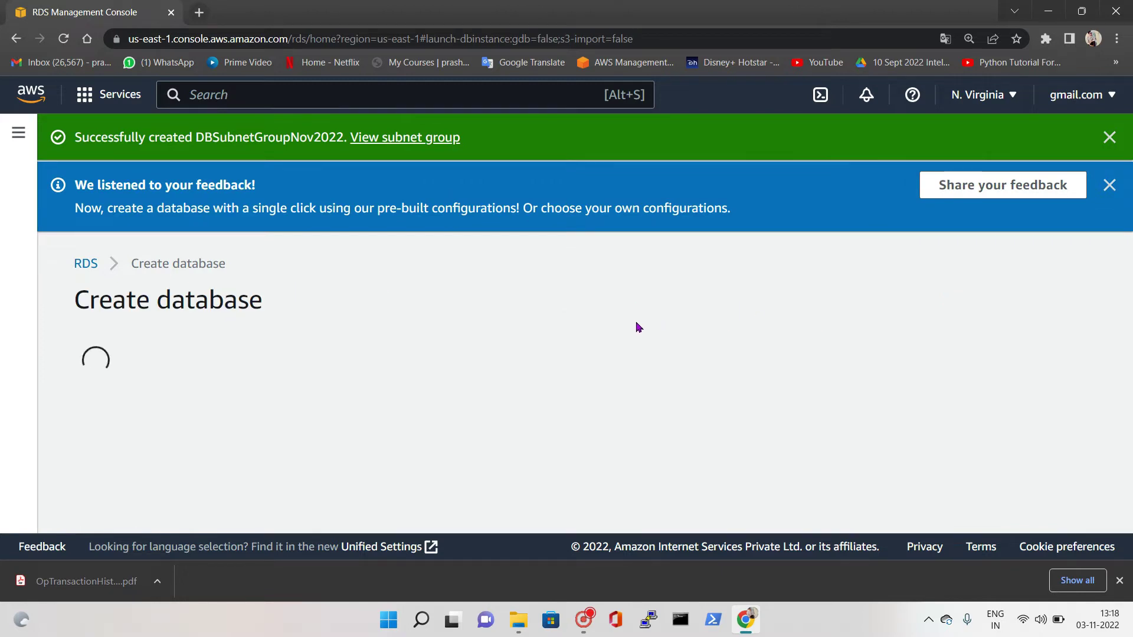
# Dismiss the success banner, keep Standard create, and choose MySQL as the engine
pyautogui.click(1096, 137)
pyautogui.scroll(-3, 189, 305)
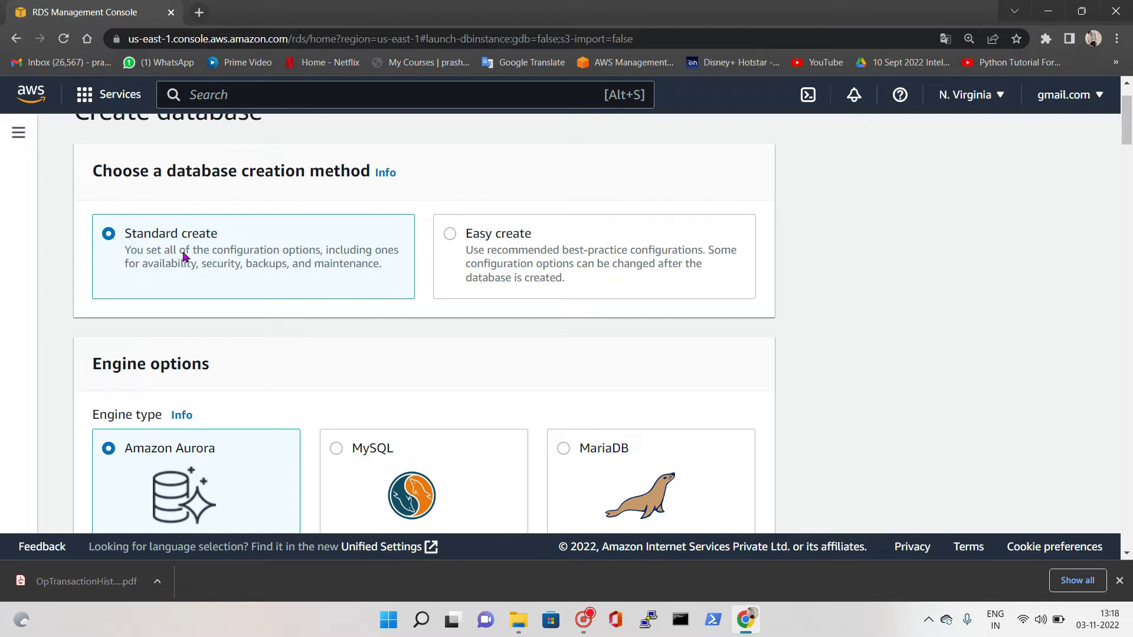
pyautogui.click(454, 238)
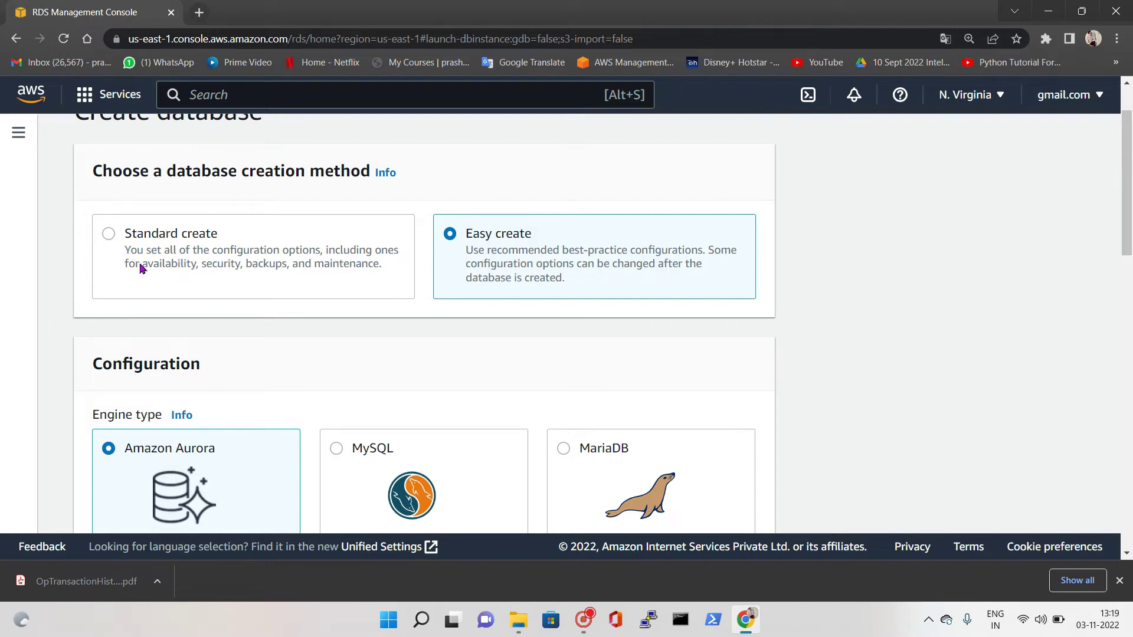
pyautogui.click(173, 297)
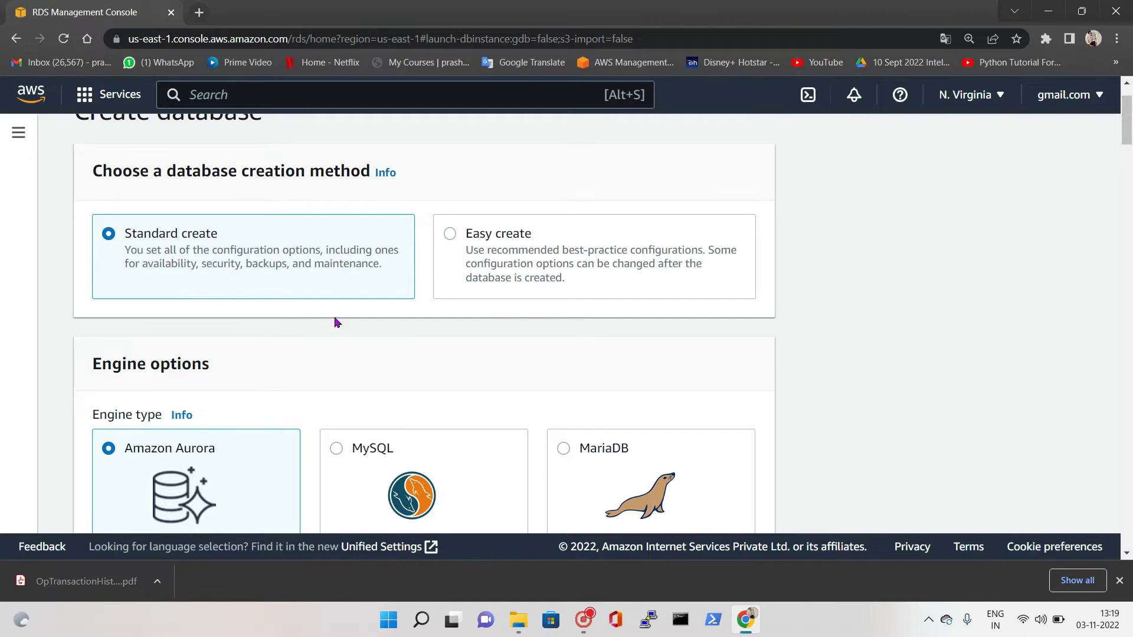
pyautogui.scroll(-2, 368, 322)
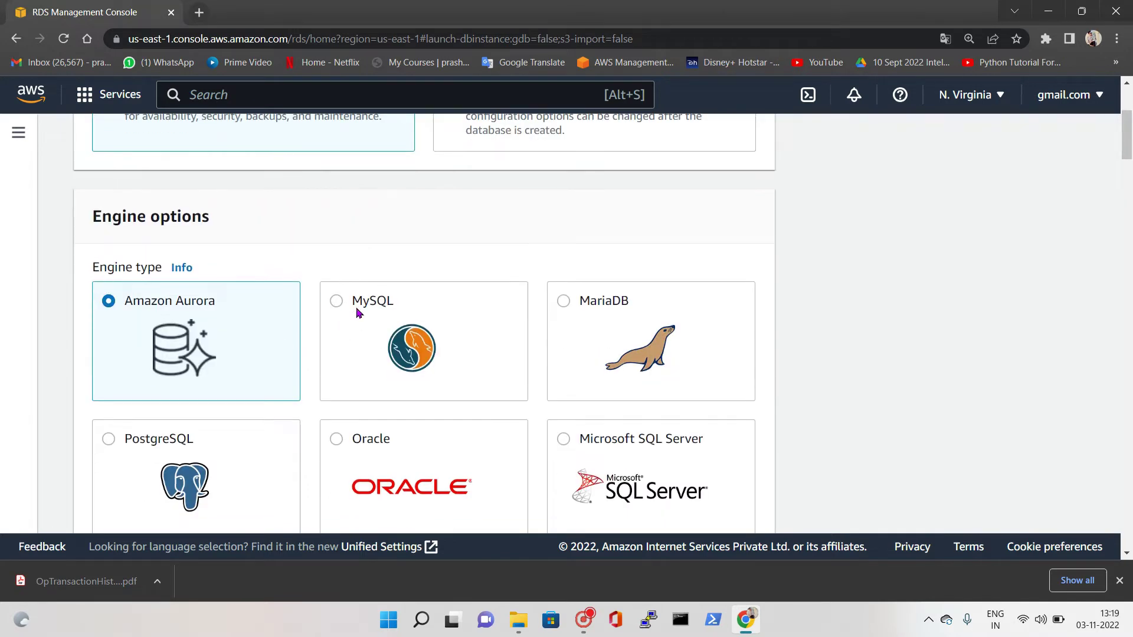
pyautogui.click(405, 308)
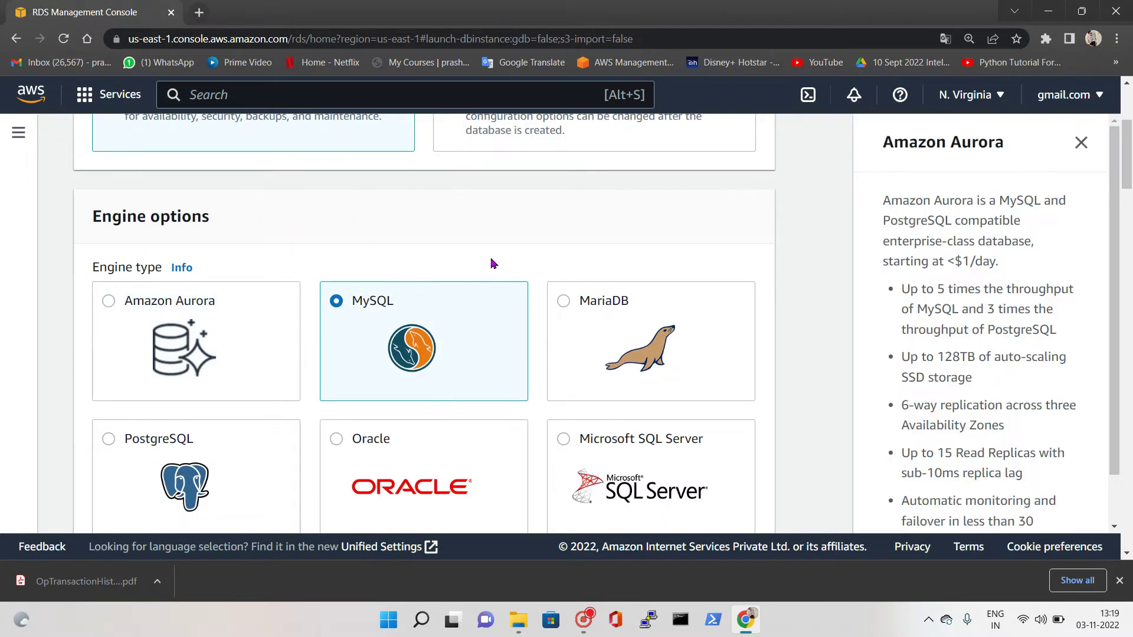
# Set the engine version to MySQL 8.0.28
pyautogui.scroll(-2, 381, 292)
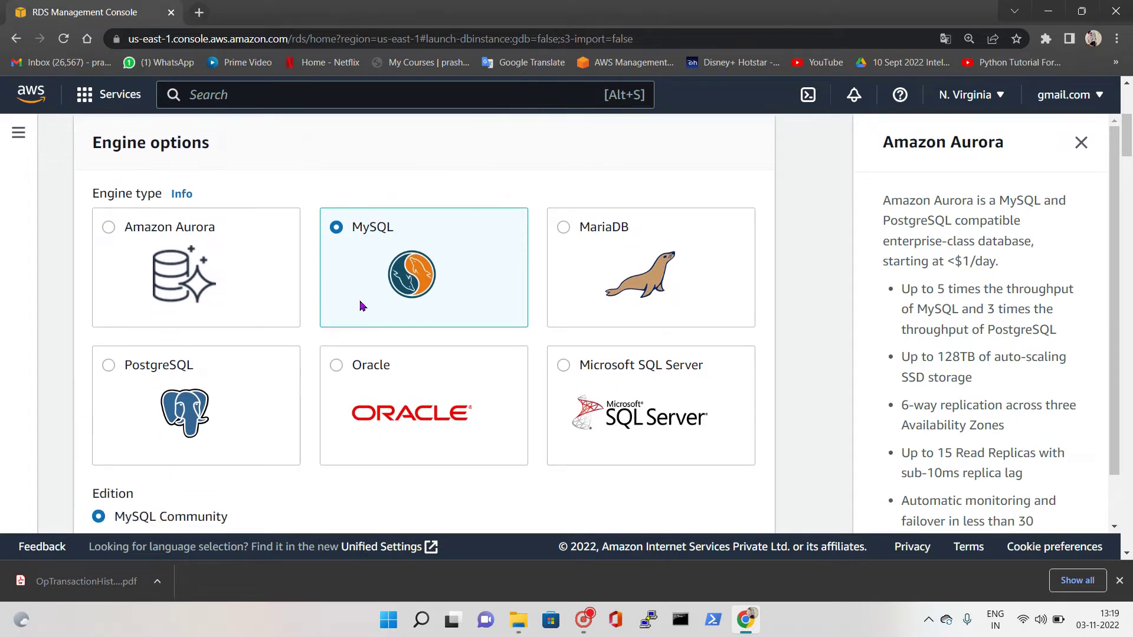
pyautogui.scroll(-5, 381, 345)
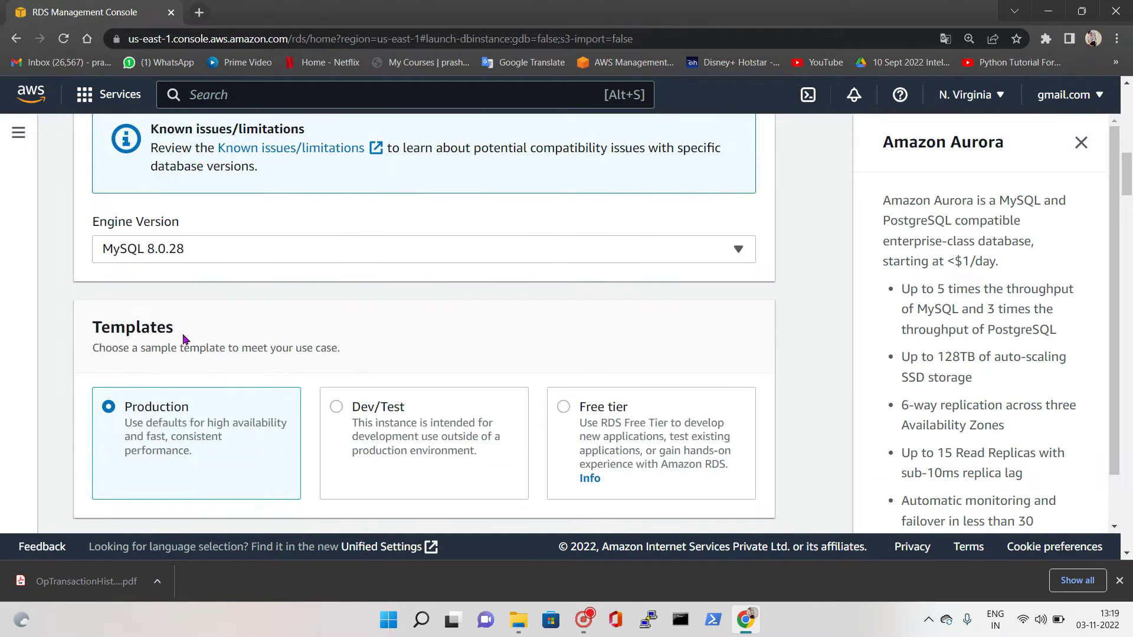
pyautogui.click(172, 262)
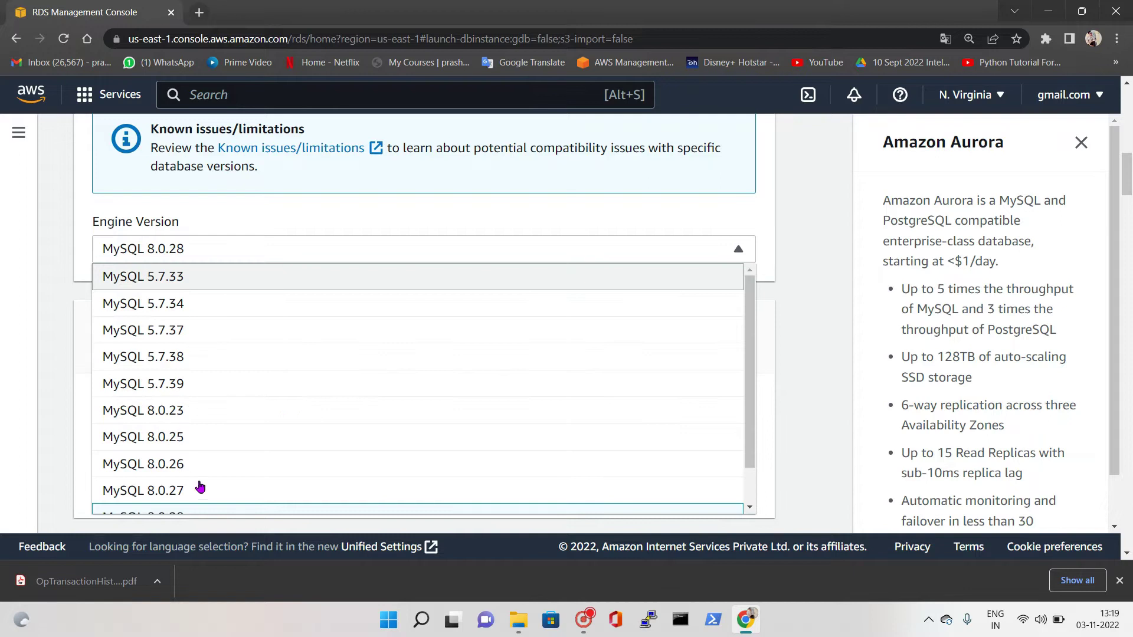
pyautogui.click(194, 303)
pyautogui.click(204, 253)
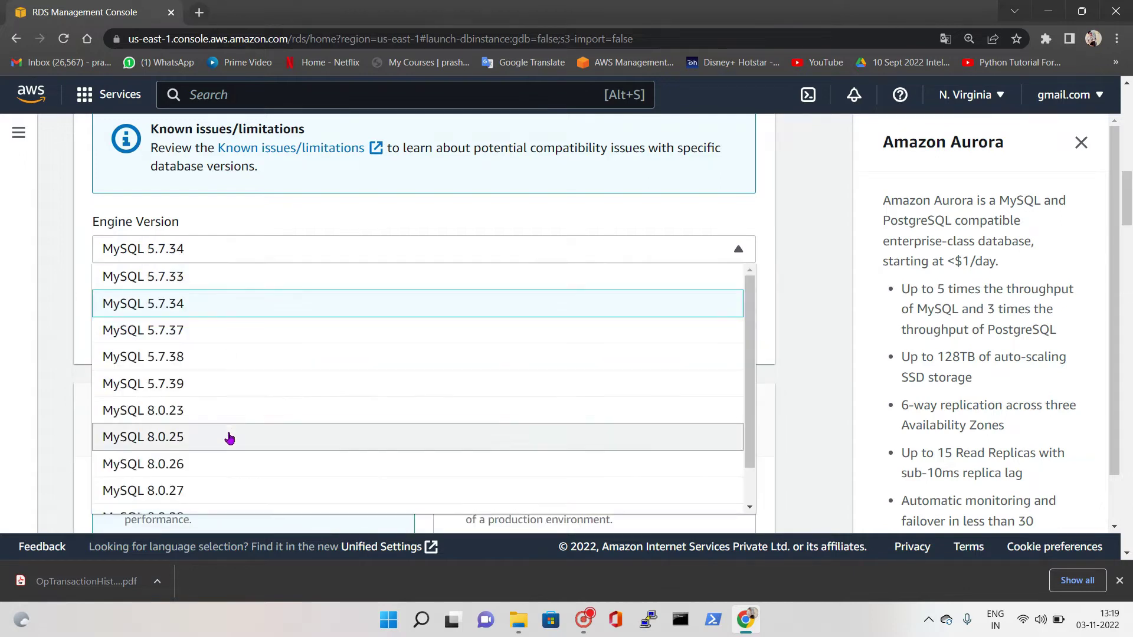
pyautogui.scroll(-1, 218, 471)
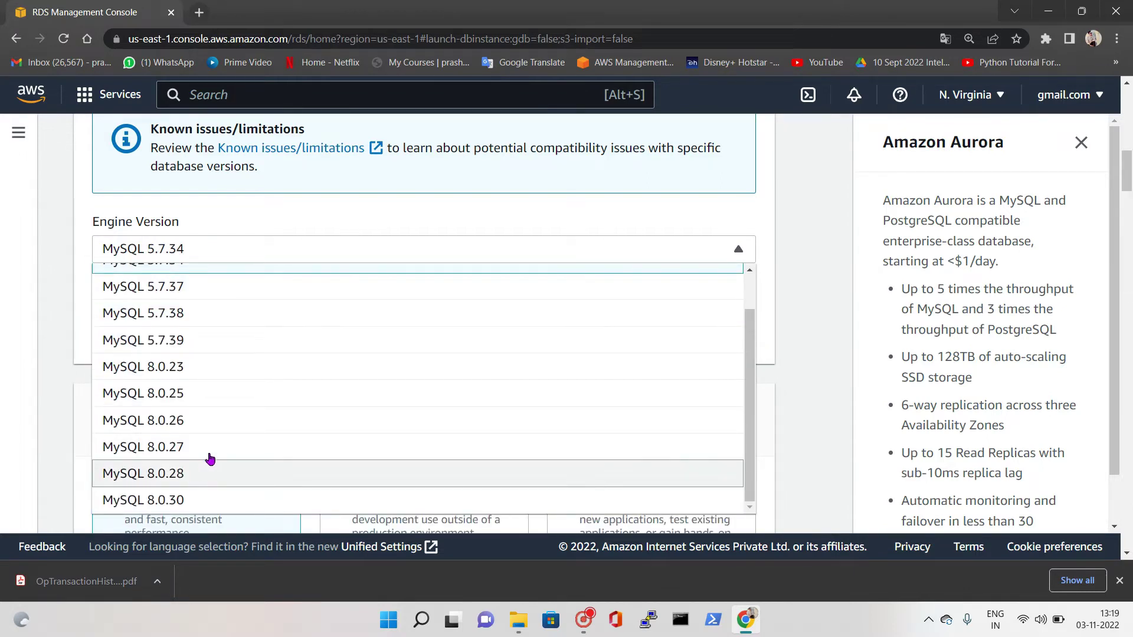
pyautogui.click(210, 467)
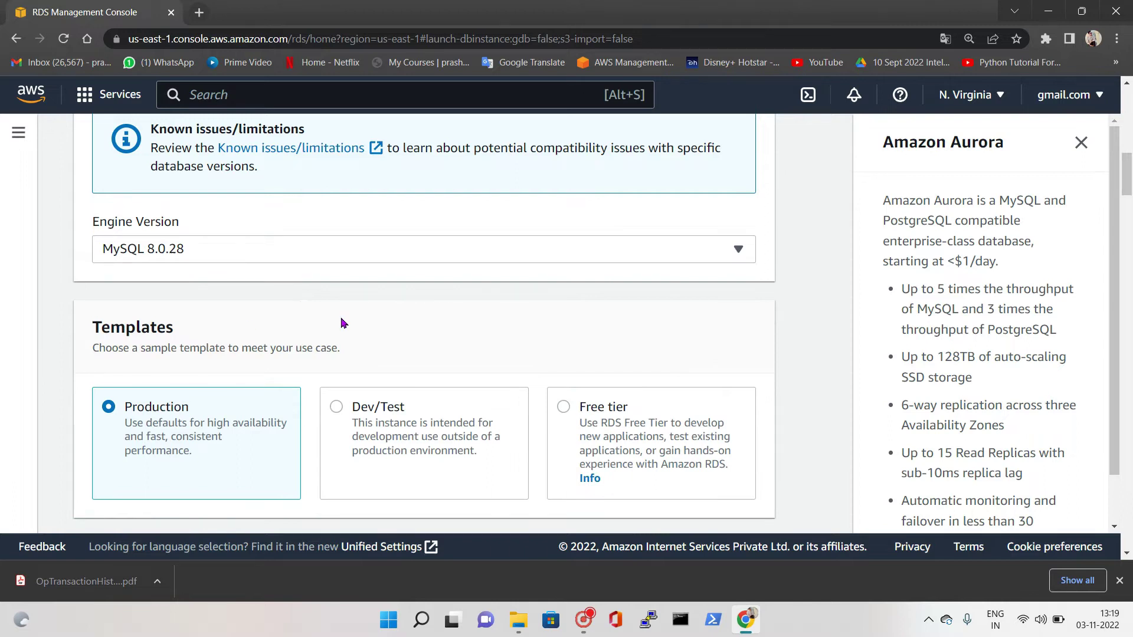
# Keep the Production template after trying Dev/Test and Free tier
pyautogui.scroll(-1, 412, 342)
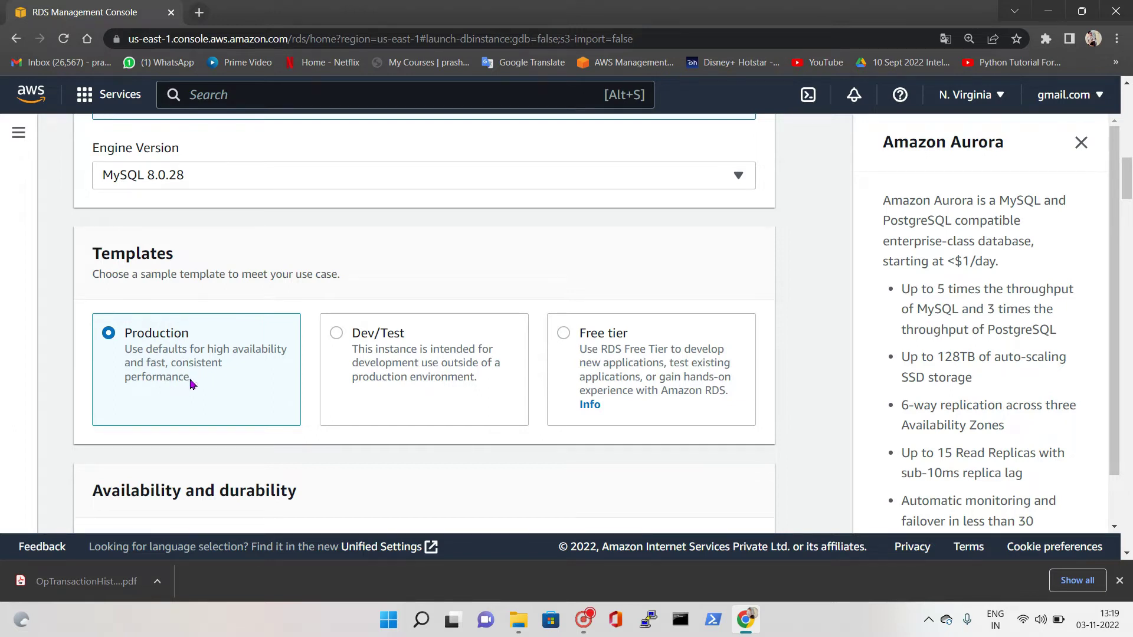
pyautogui.click(506, 370)
pyautogui.click(569, 340)
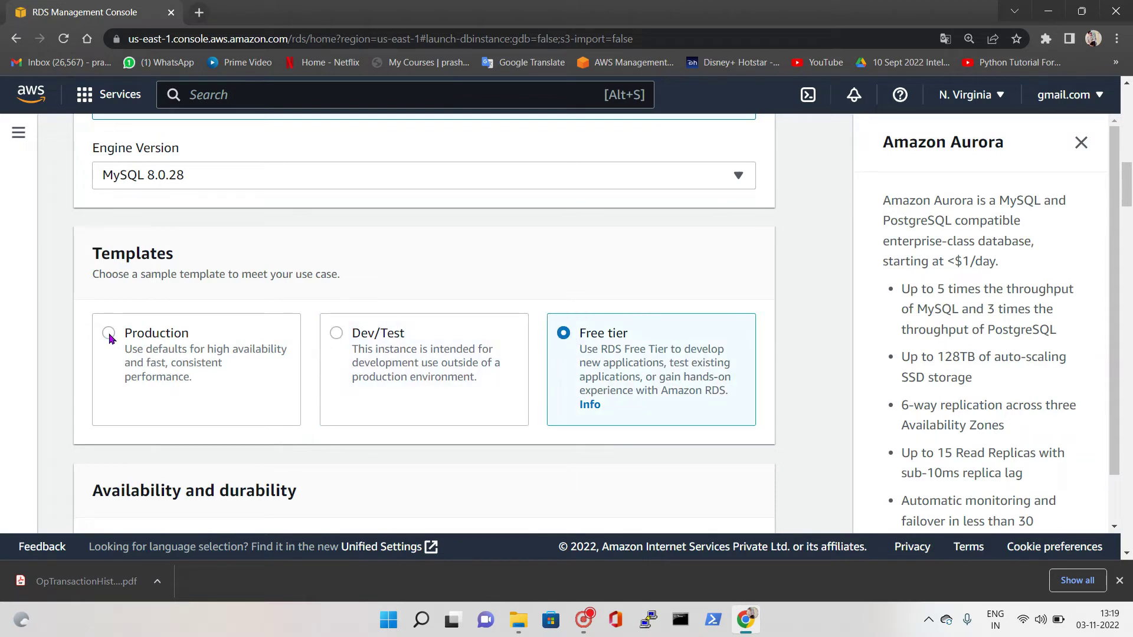
pyautogui.click(289, 355)
pyautogui.scroll(-2, 277, 361)
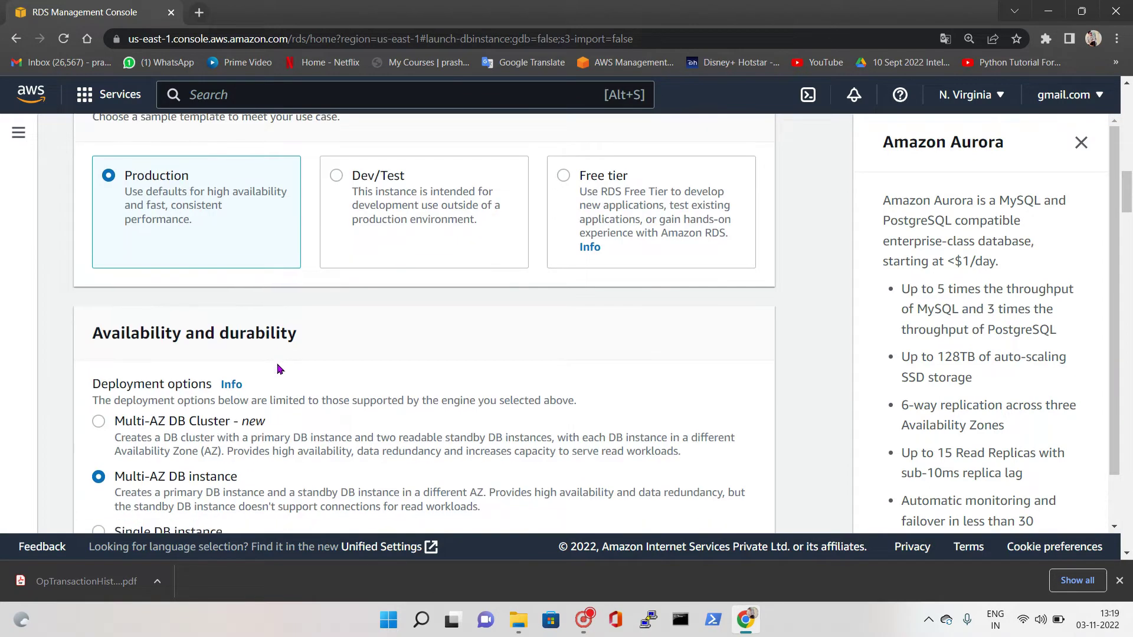
pyautogui.scroll(-1, 279, 369)
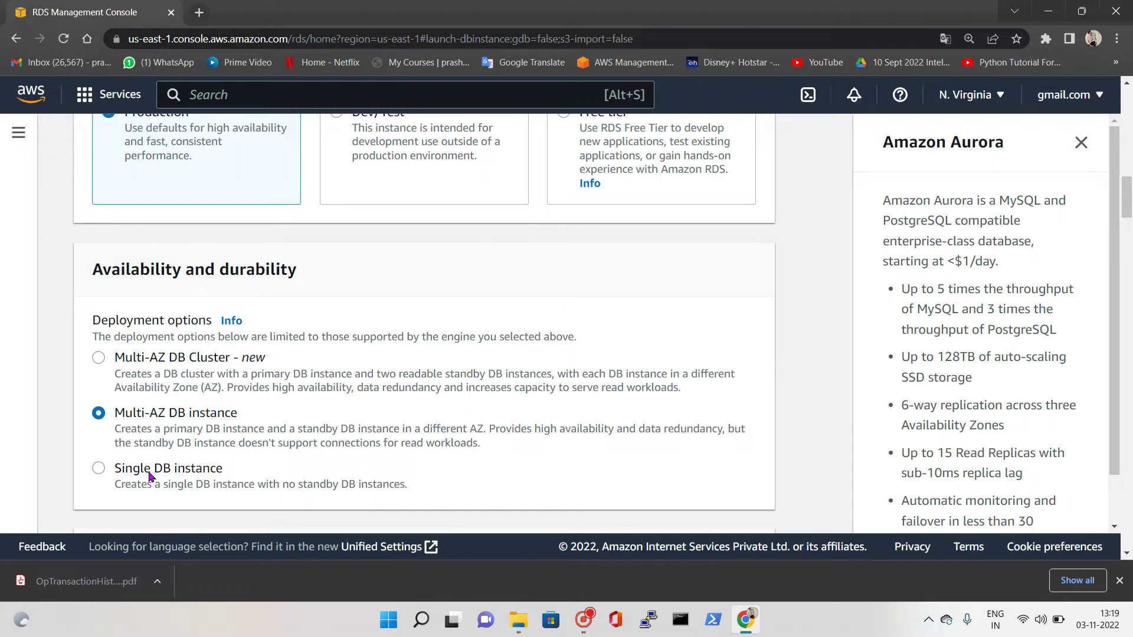
pyautogui.click(115, 357)
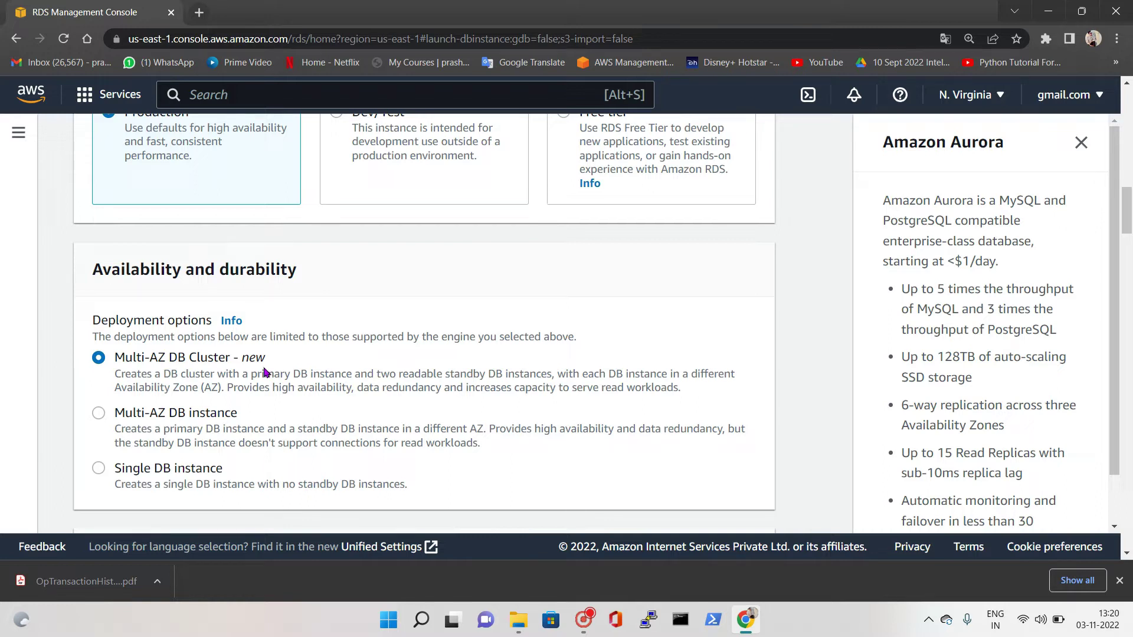
pyautogui.click(99, 414)
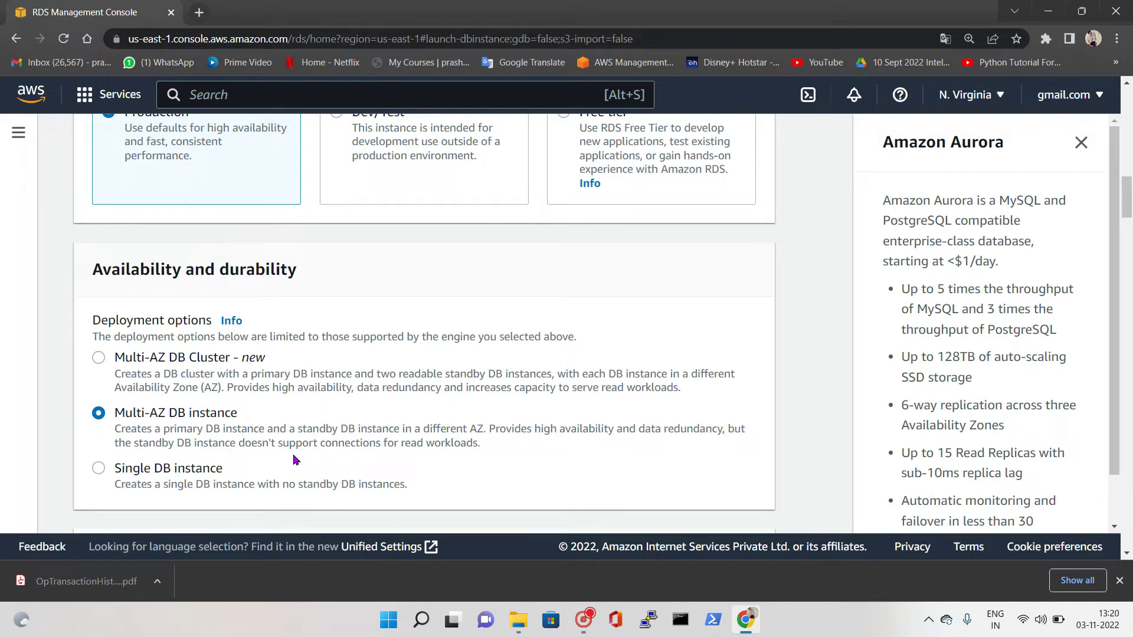
pyautogui.click(146, 475)
pyautogui.moveTo(146, 490); pyautogui.dragTo(392, 491)
pyautogui.click(423, 488)
pyautogui.scroll(-1, 273, 435)
pyautogui.scroll(-1, 273, 436)
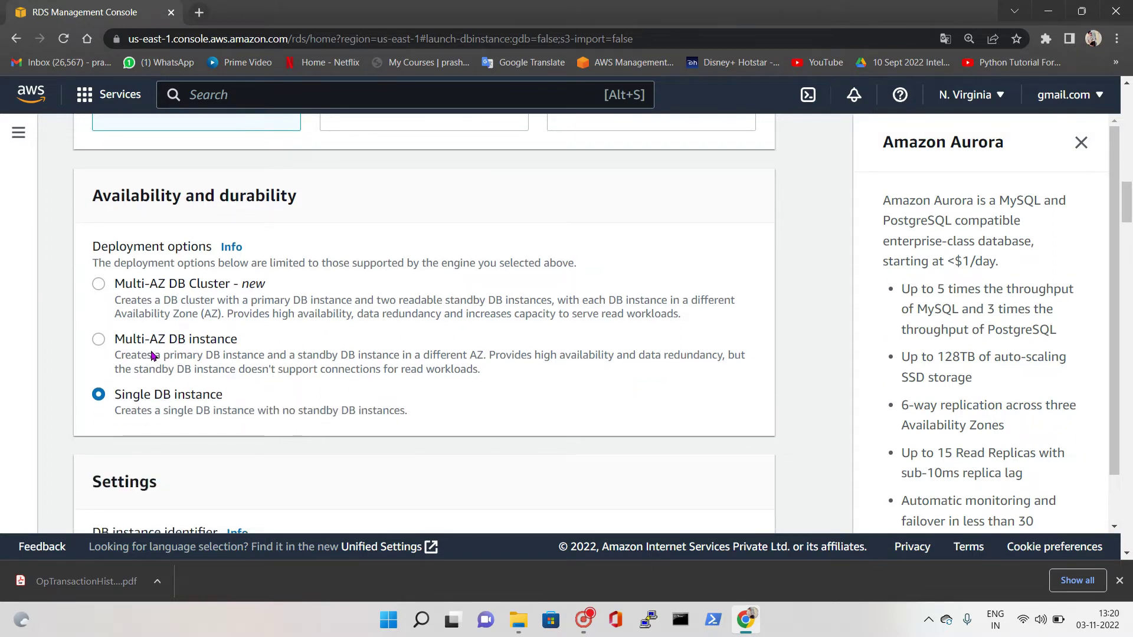
pyautogui.click(98, 341)
# Leave the DB instance identifier as database-1
pyautogui.scroll(-5, 334, 387)
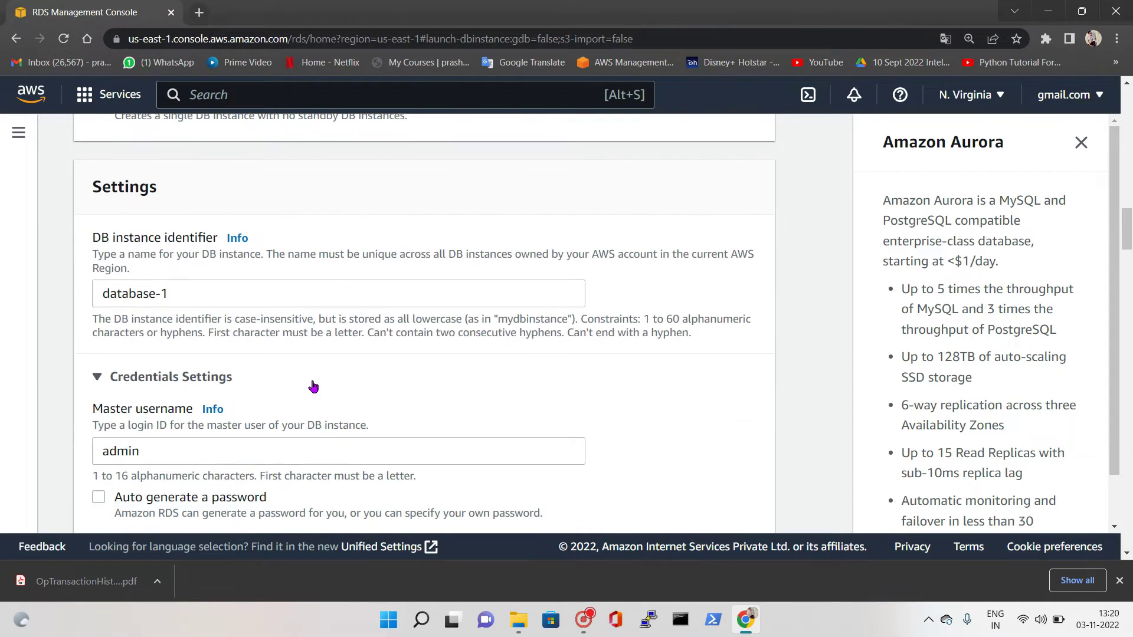
pyautogui.click(161, 295)
pyautogui.tripleClick(161, 295)
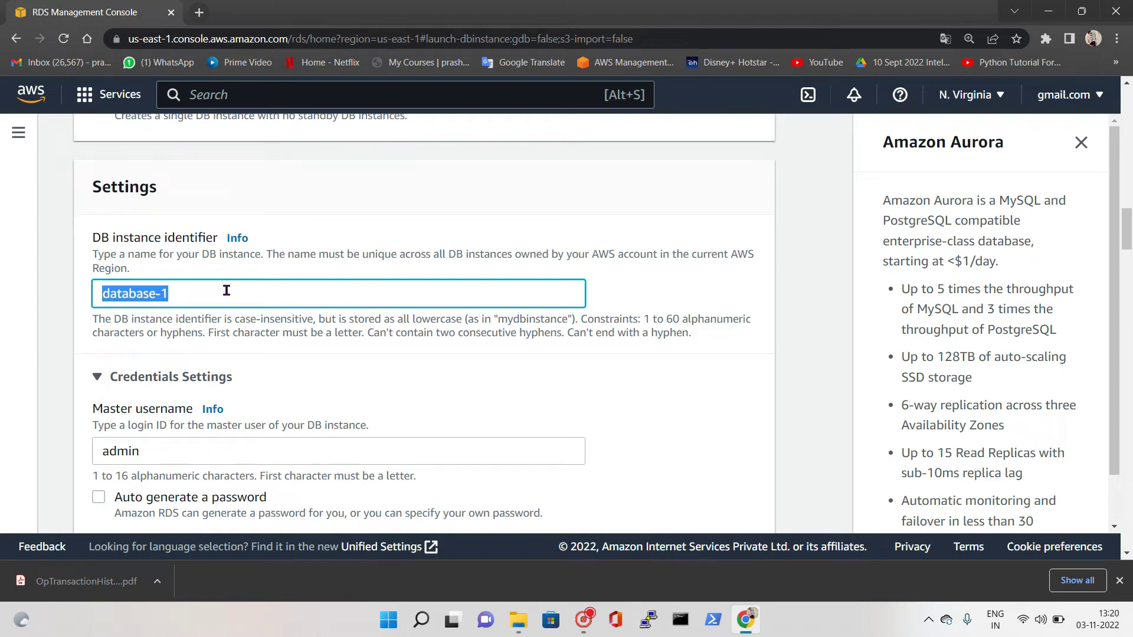
pyautogui.click(229, 291)
pyautogui.scroll(-2, 171, 324)
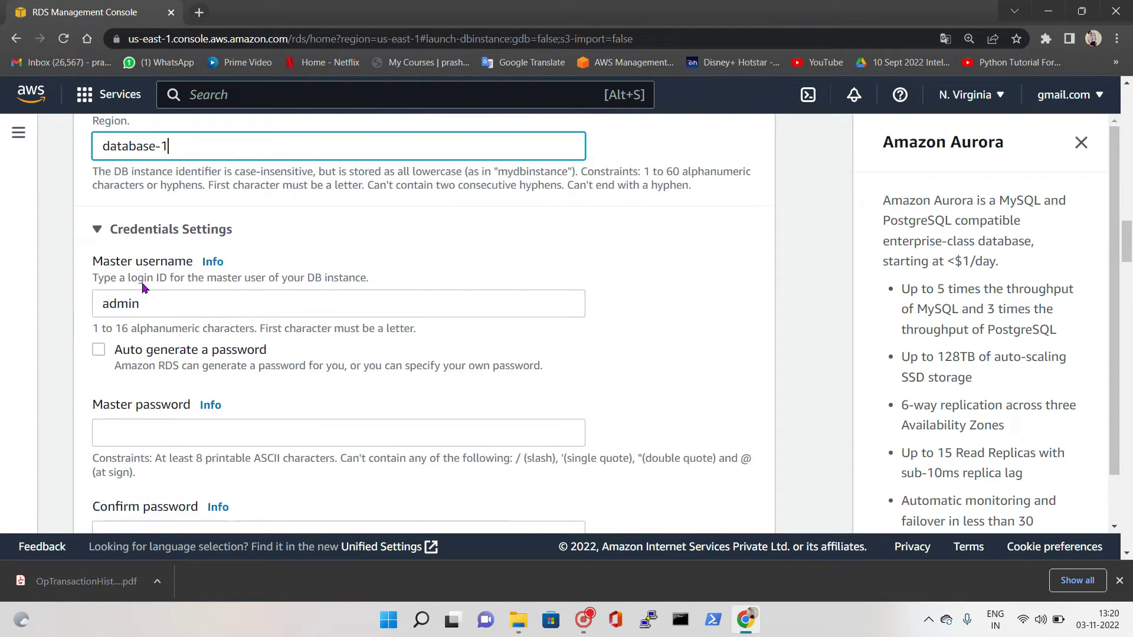
pyautogui.scroll(-2, 132, 294)
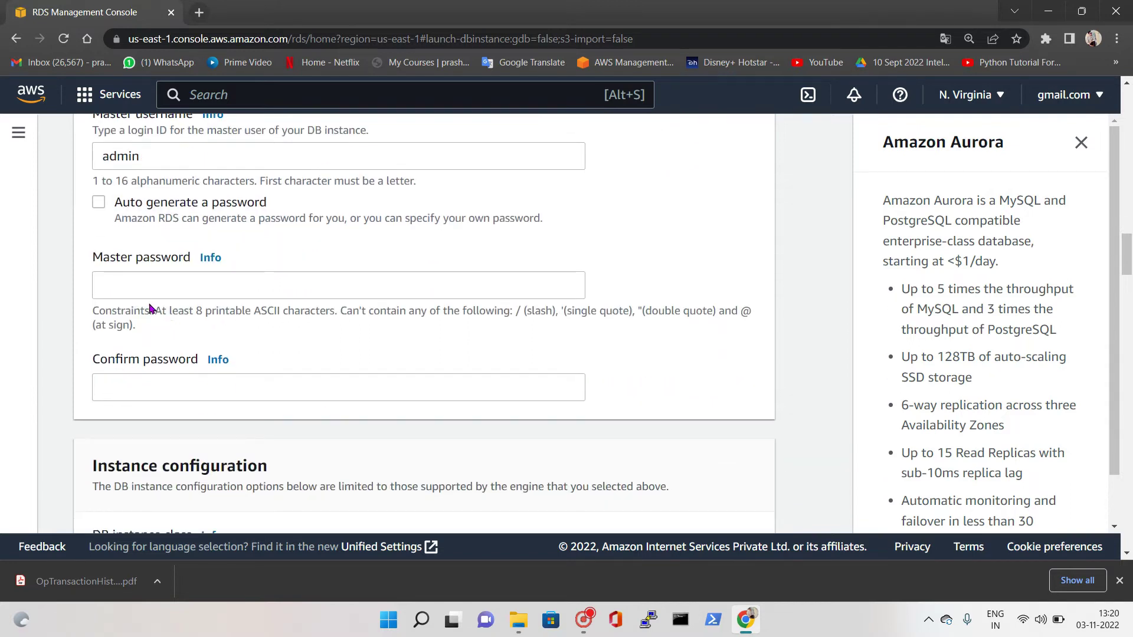
# Enter and confirm the master password for the admin user
pyautogui.click(145, 288)
pyautogui.write('Ad')
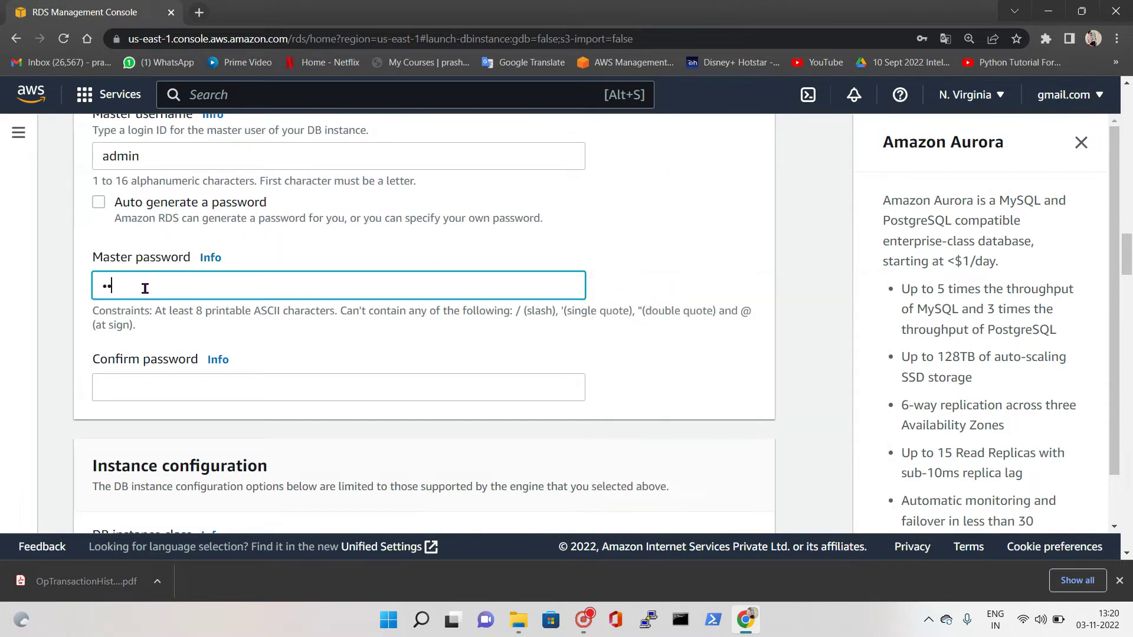
pyautogui.write('min12')
pyautogui.click(183, 384)
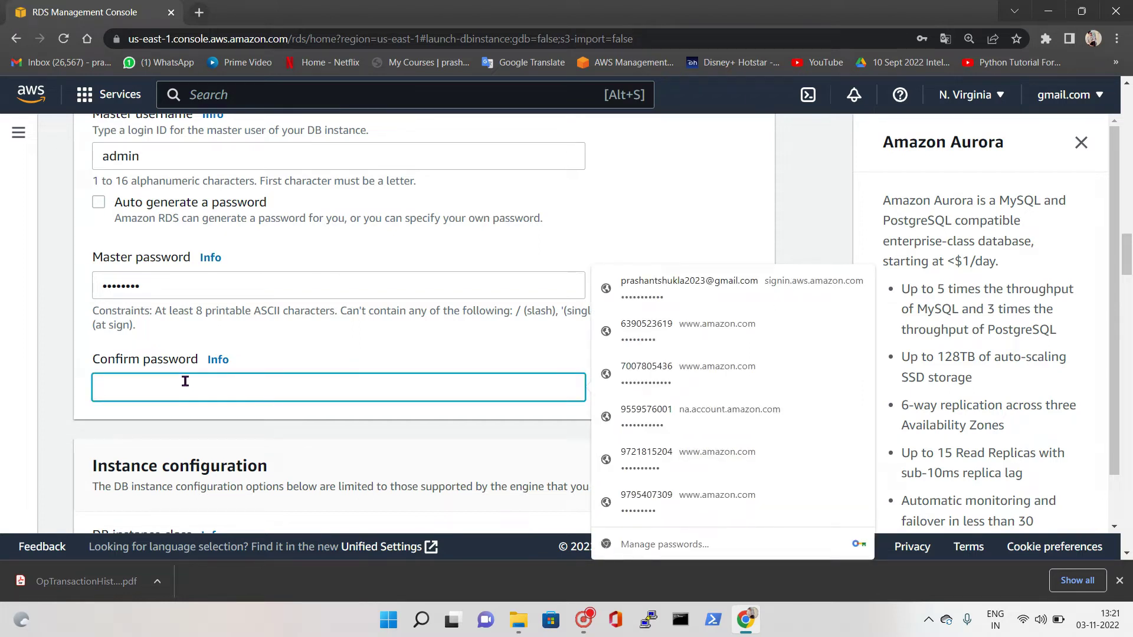
pyautogui.write('*******')
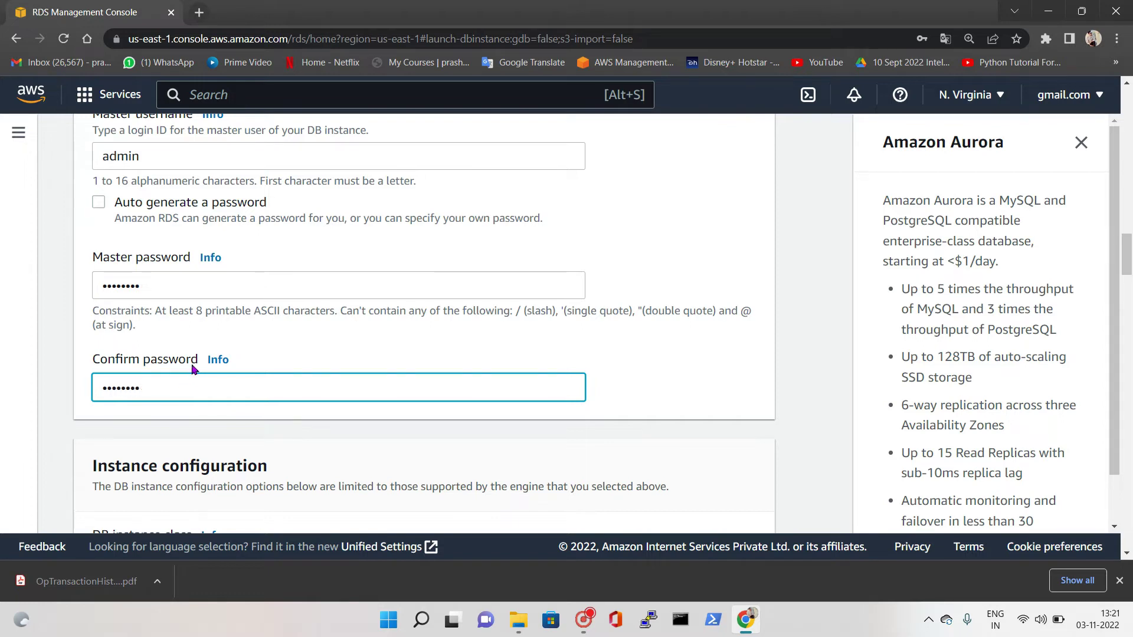
pyautogui.scroll(-4, 267, 405)
pyautogui.scroll(-1, 247, 396)
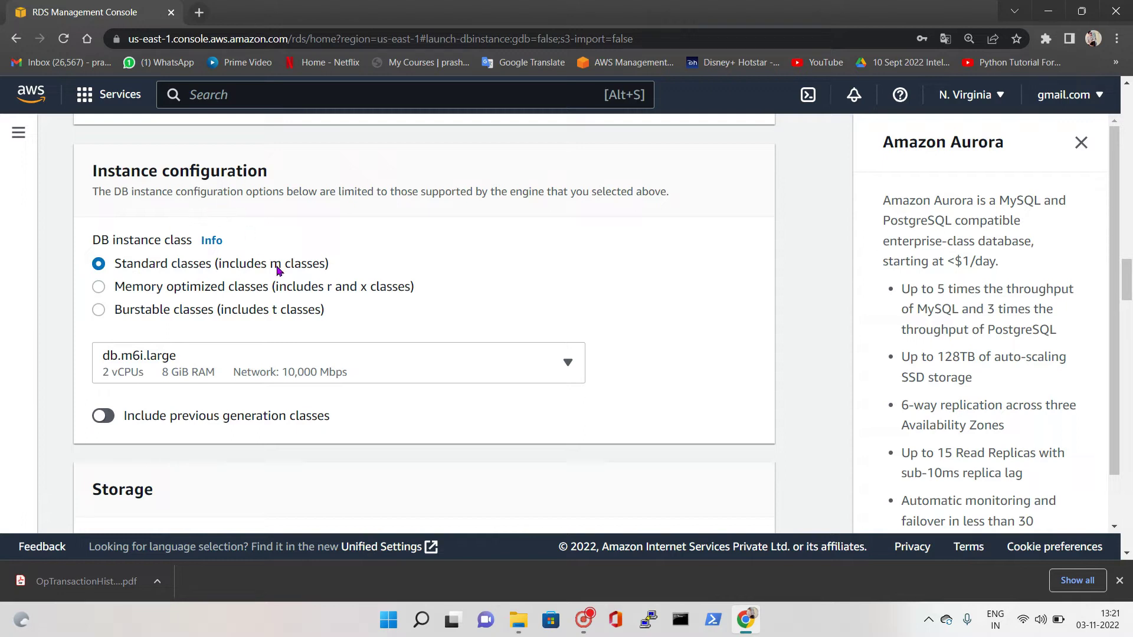
# Choose the memory-optimized db.x2g.2xlarge instance class (8 vCPUs, 128 GiB RAM)
pyautogui.click(99, 287)
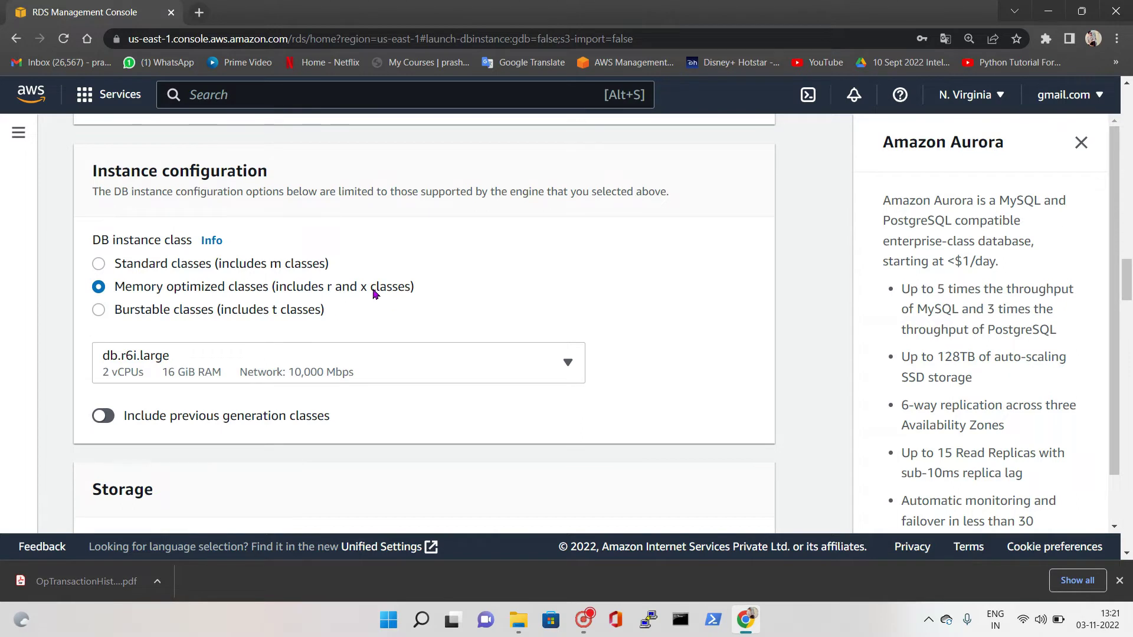
pyautogui.click(103, 315)
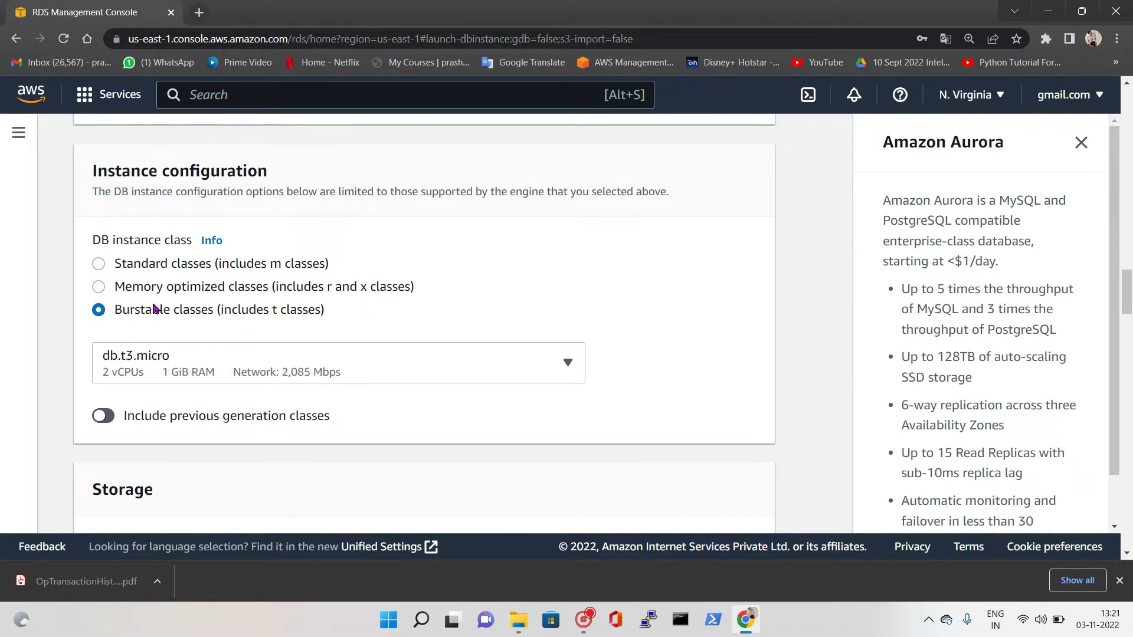
pyautogui.click(136, 290)
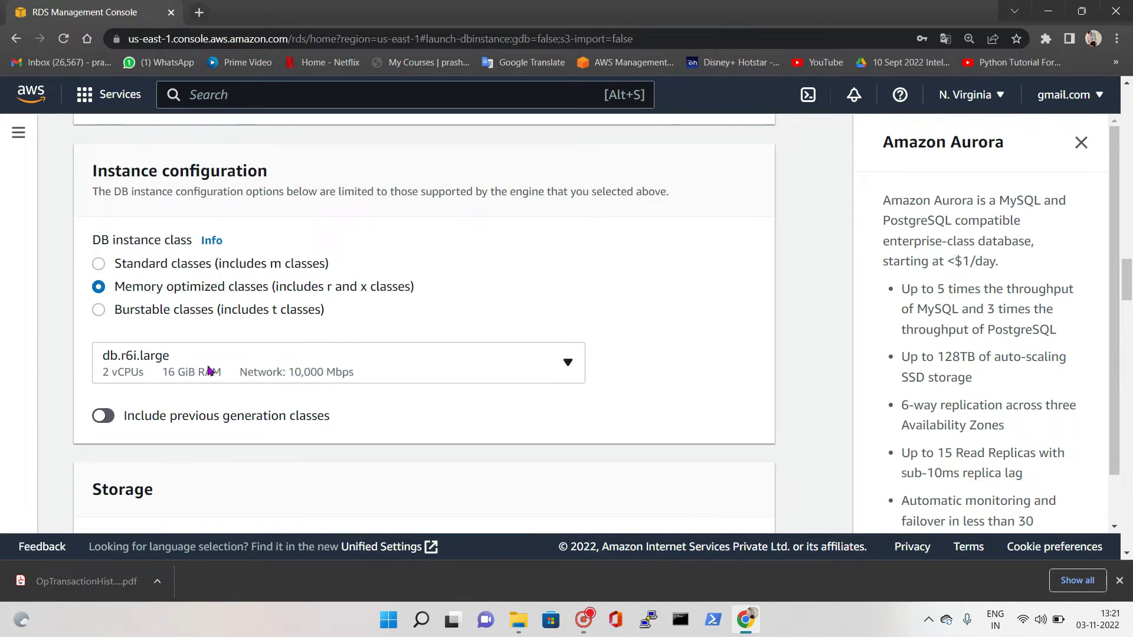
pyautogui.click(227, 368)
pyautogui.scroll(-8, 248, 295)
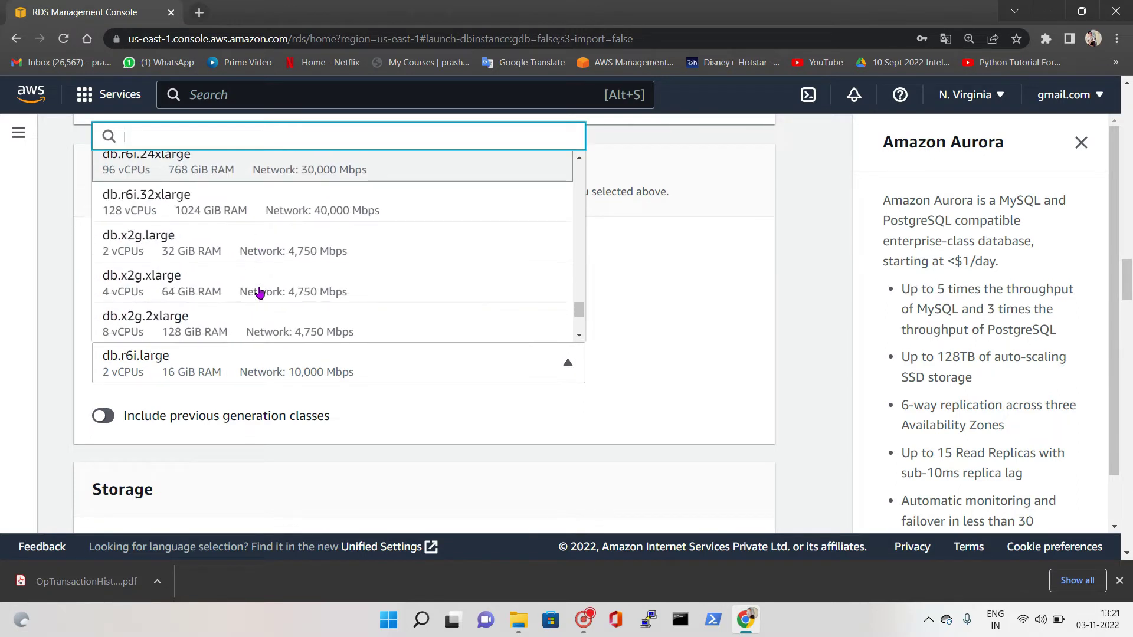
pyautogui.scroll(4, 162, 301)
pyautogui.scroll(-2, 177, 307)
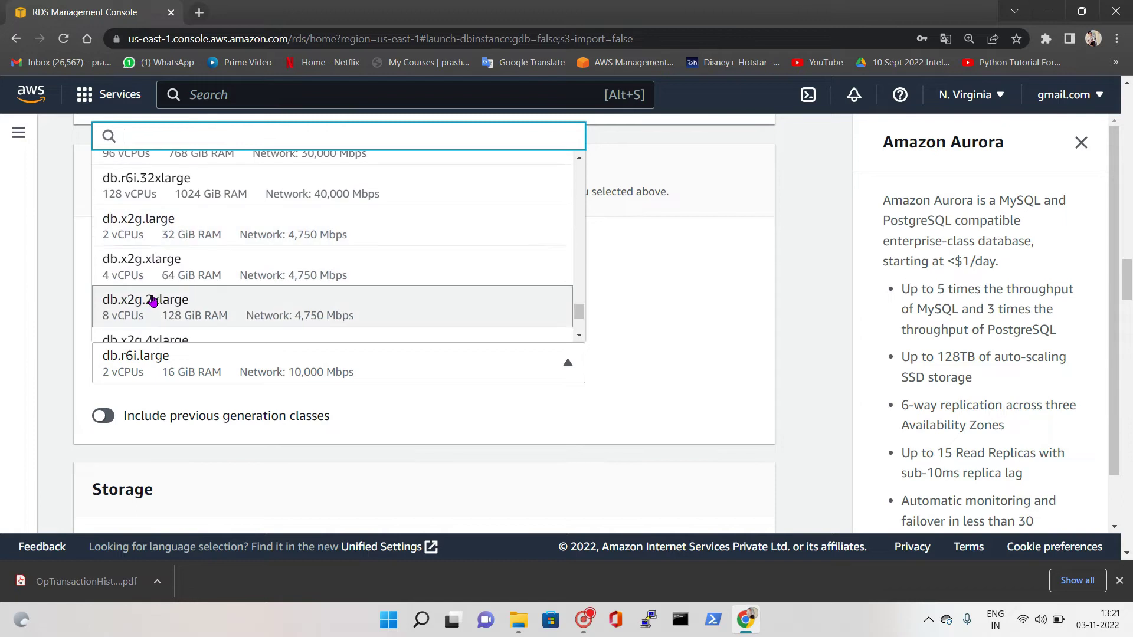
pyautogui.scroll(-2, 157, 291)
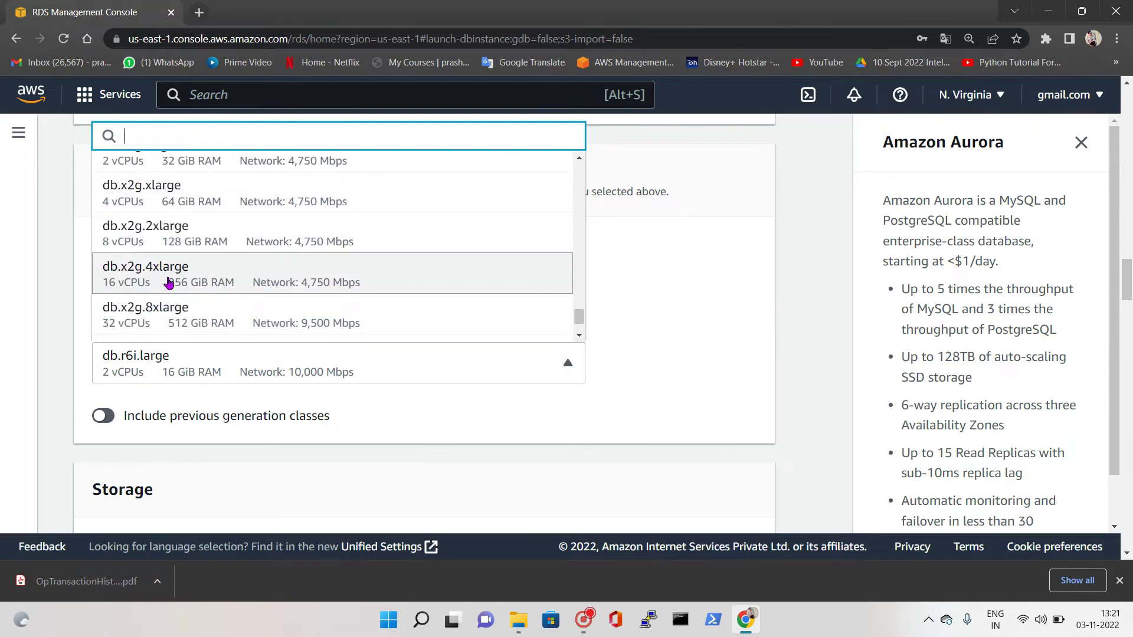
pyautogui.scroll(-2, 188, 320)
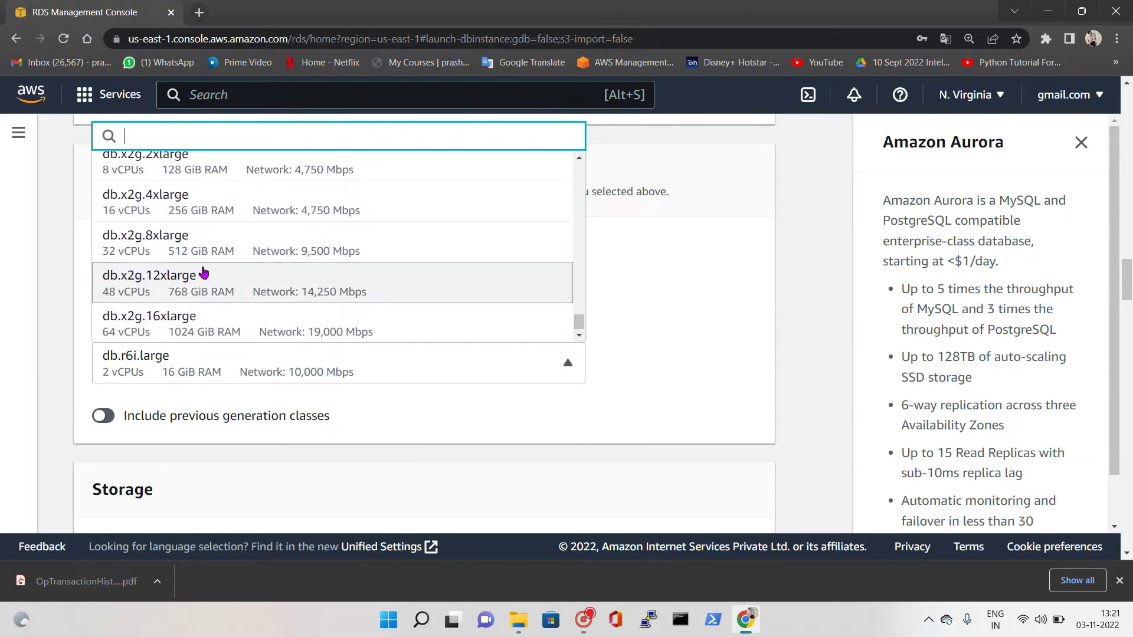
pyautogui.scroll(1, 199, 284)
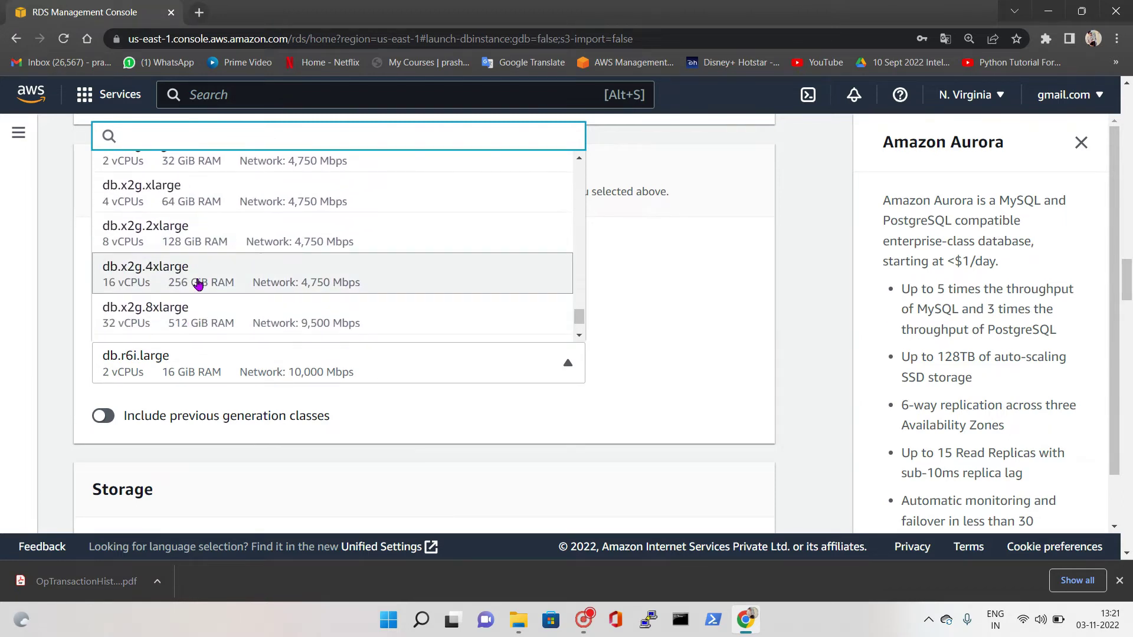
pyautogui.click(197, 244)
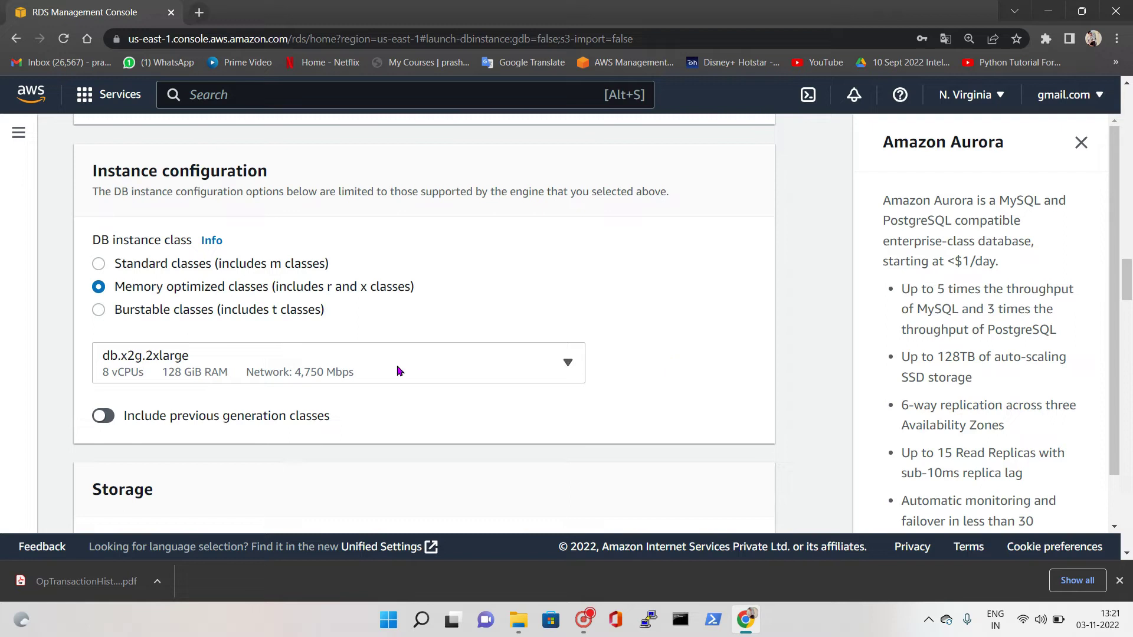
pyautogui.scroll(-1, 701, 342)
pyautogui.scroll(-5, 701, 342)
pyautogui.click(267, 287)
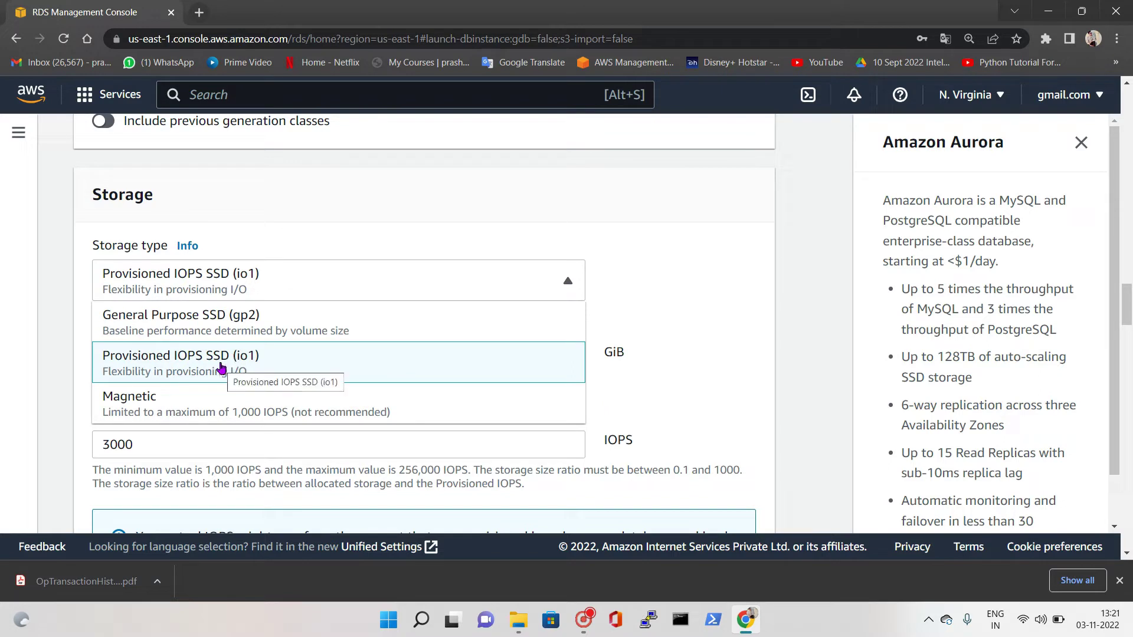
# Keep Provisioned IOPS SSD (io1) storage and set allocated storage to 1000 GiB
pyautogui.click(229, 285)
pyautogui.click(231, 287)
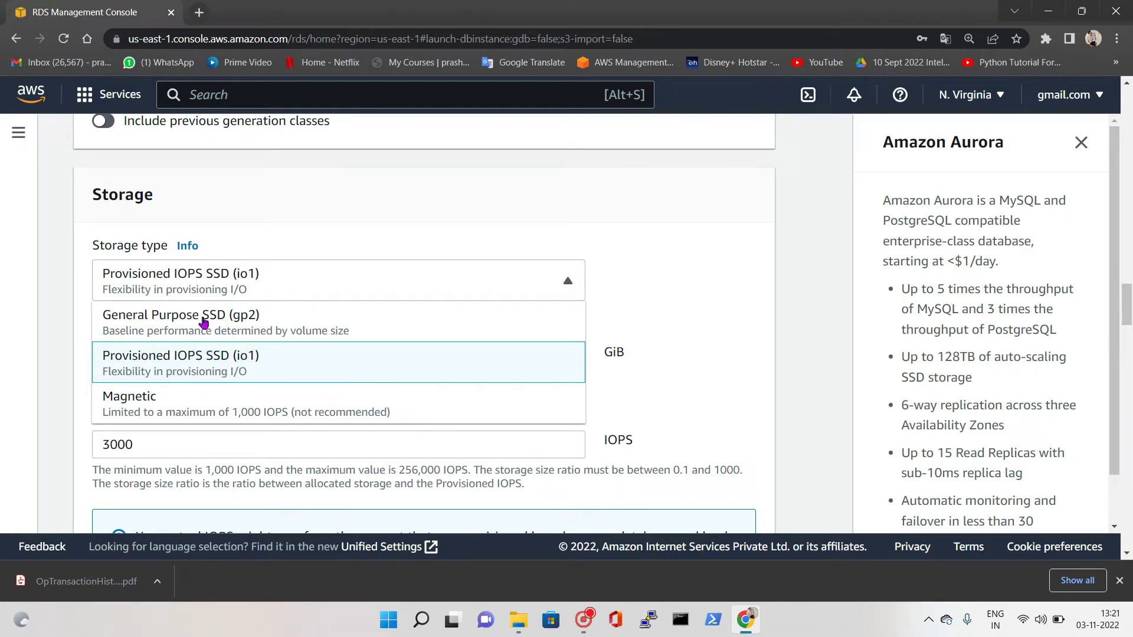
pyautogui.click(245, 283)
pyautogui.click(146, 357)
pyautogui.doubleClick(146, 358)
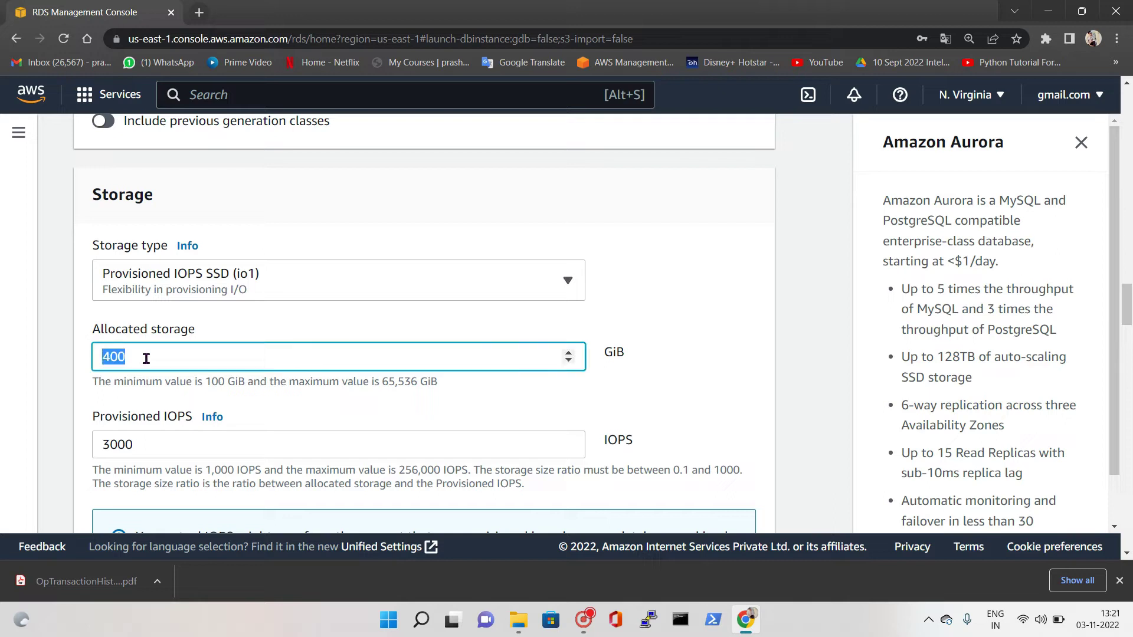
pyautogui.doubleClick(214, 382)
pyautogui.doubleClick(383, 382)
pyautogui.click(215, 366)
pyautogui.press('BackSpace')
pyautogui.press('BackSpace')
pyautogui.press('BackSpace')
pyautogui.write('1000')
# Change provisioned IOPS from 3000 to 5000
pyautogui.scroll(-1, 690, 341)
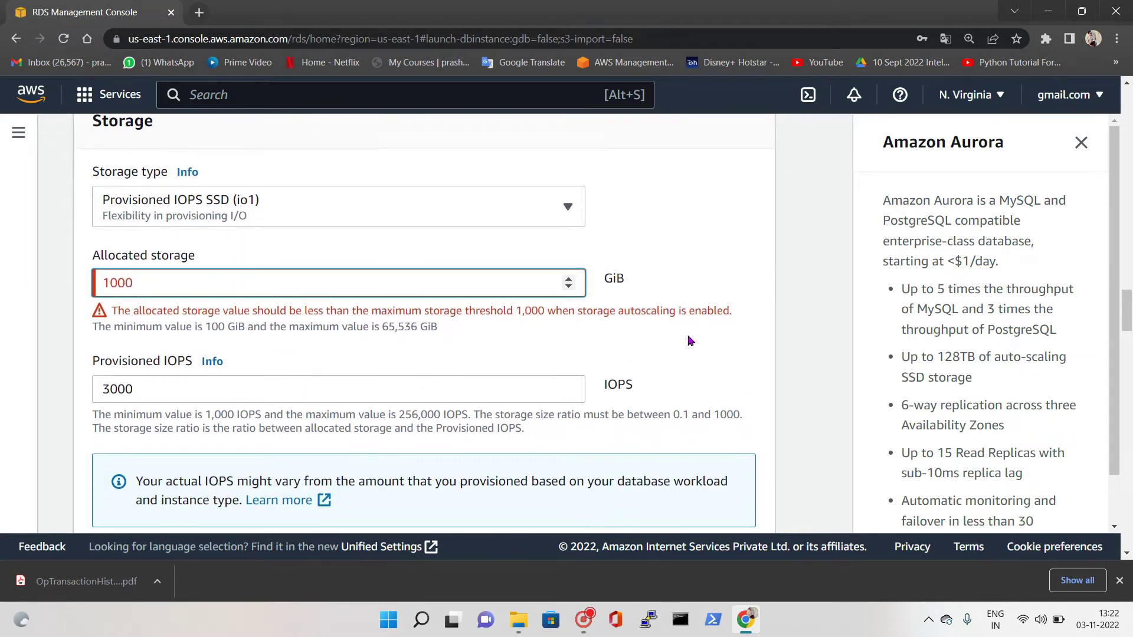
pyautogui.scroll(-1, 627, 303)
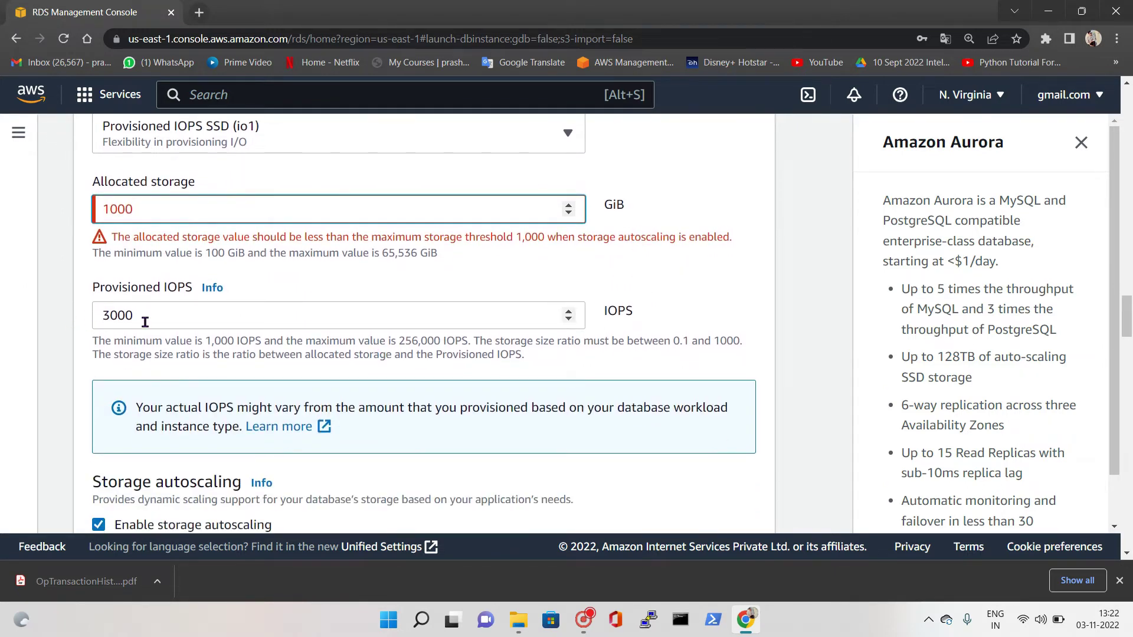
pyautogui.doubleClick(140, 316)
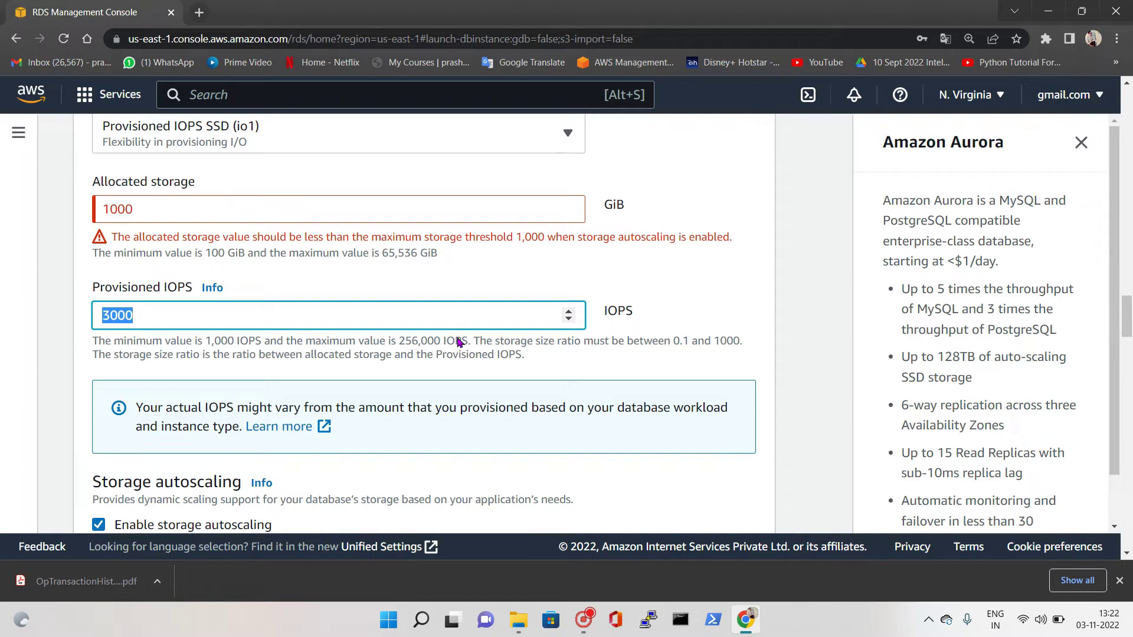
pyautogui.write('5000')
# Set the maximum storage threshold to 1100 GiB
pyautogui.scroll(-2, 158, 401)
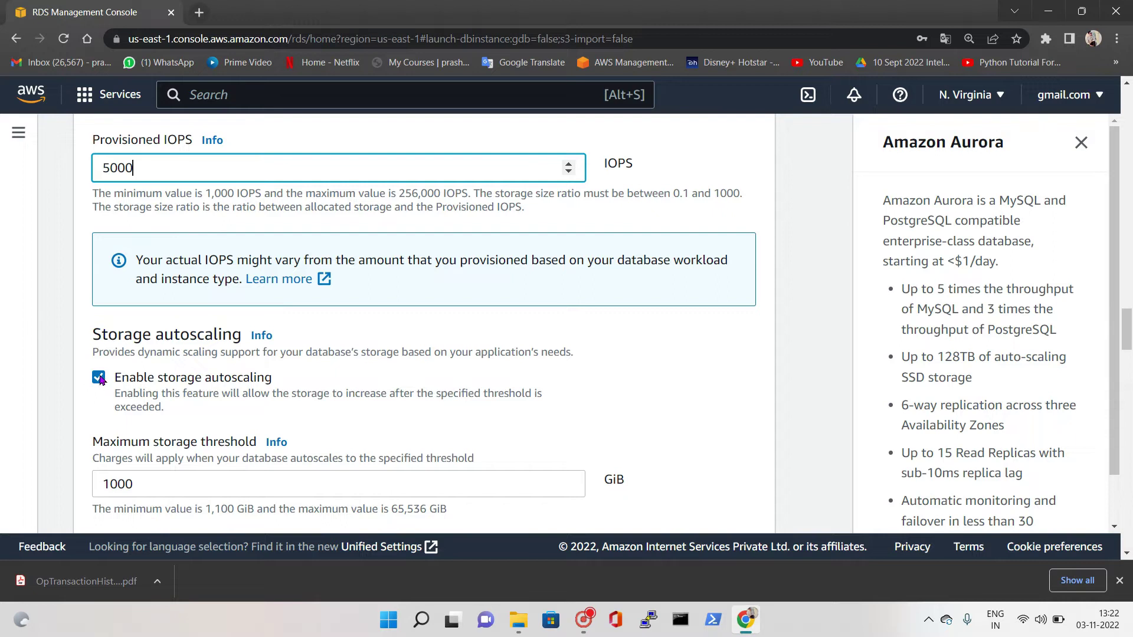
pyautogui.scroll(-1, 112, 385)
pyautogui.scroll(2, 129, 419)
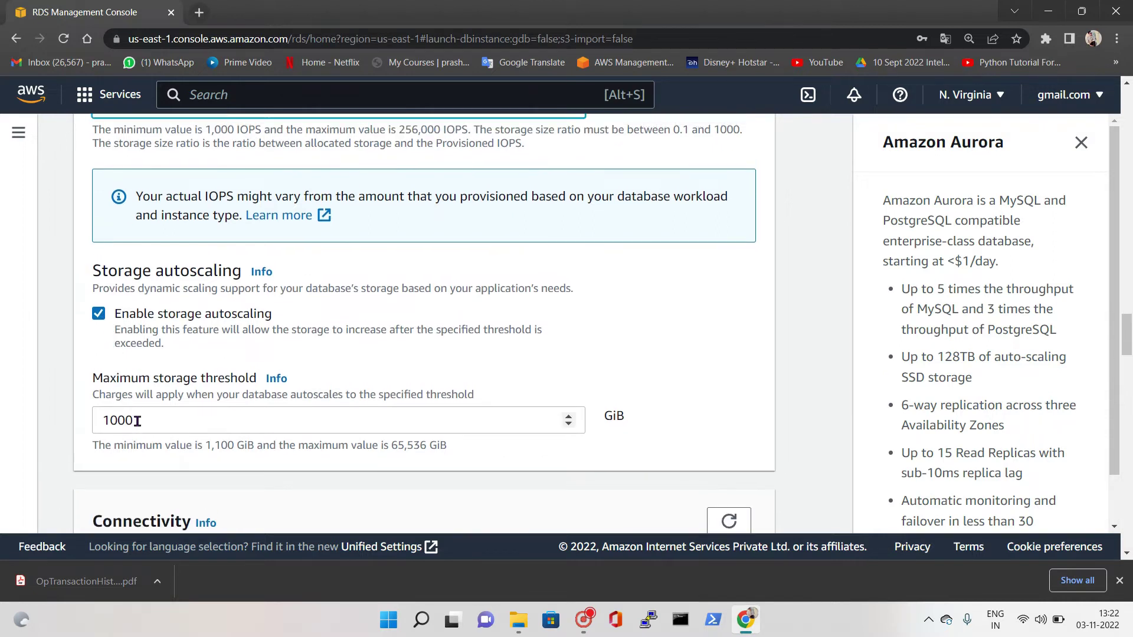
pyautogui.scroll(1, 142, 137)
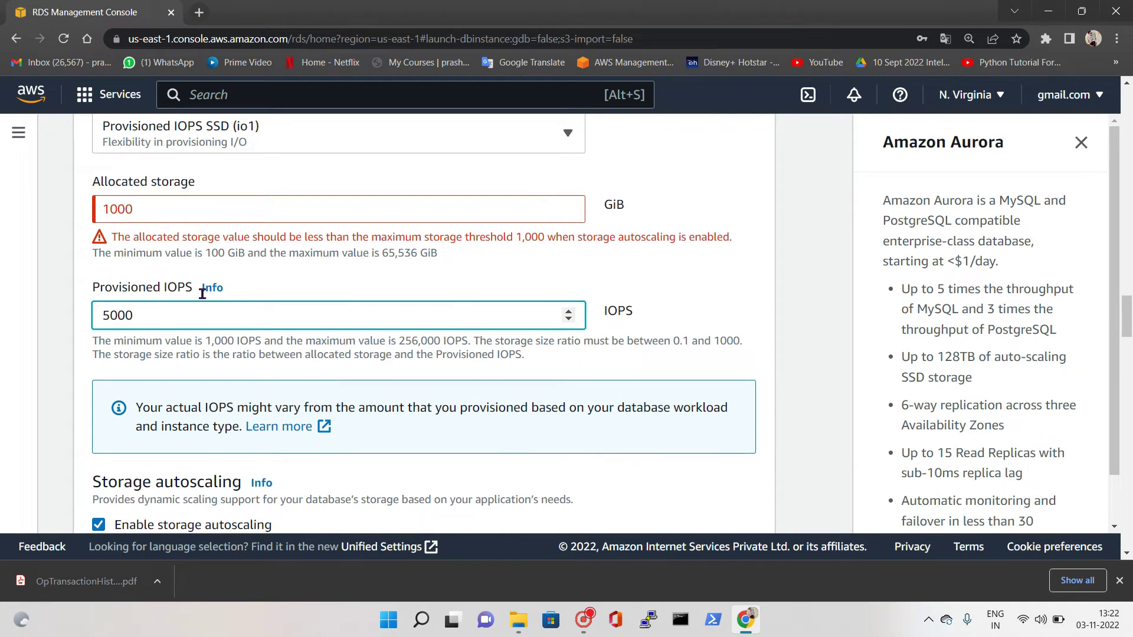
pyautogui.scroll(-3, 128, 460)
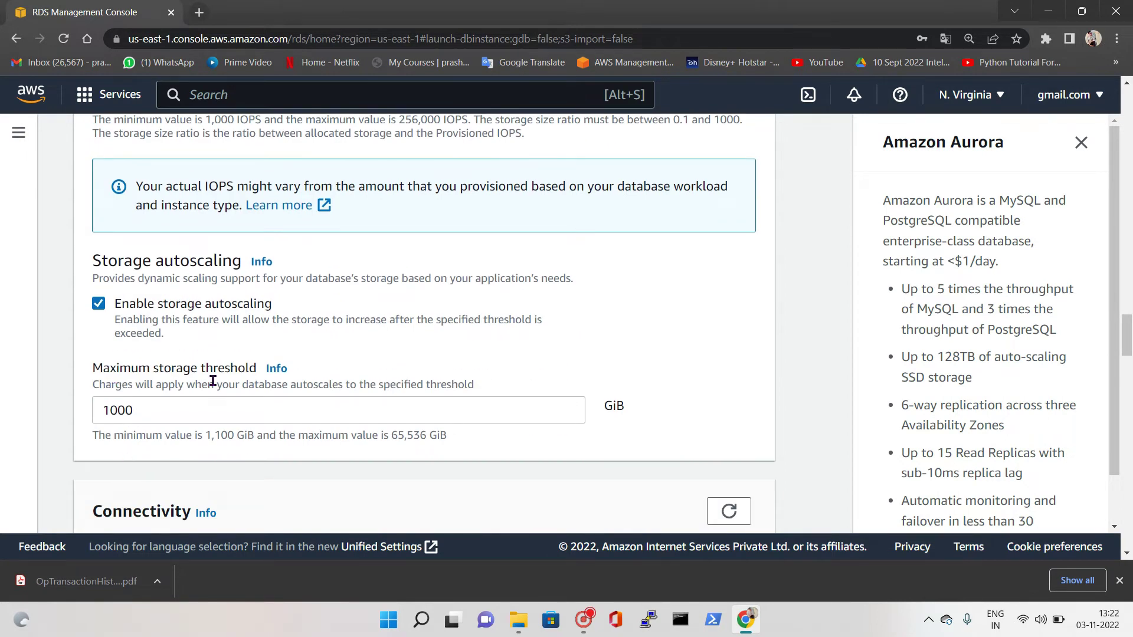
pyautogui.scroll(3, 159, 413)
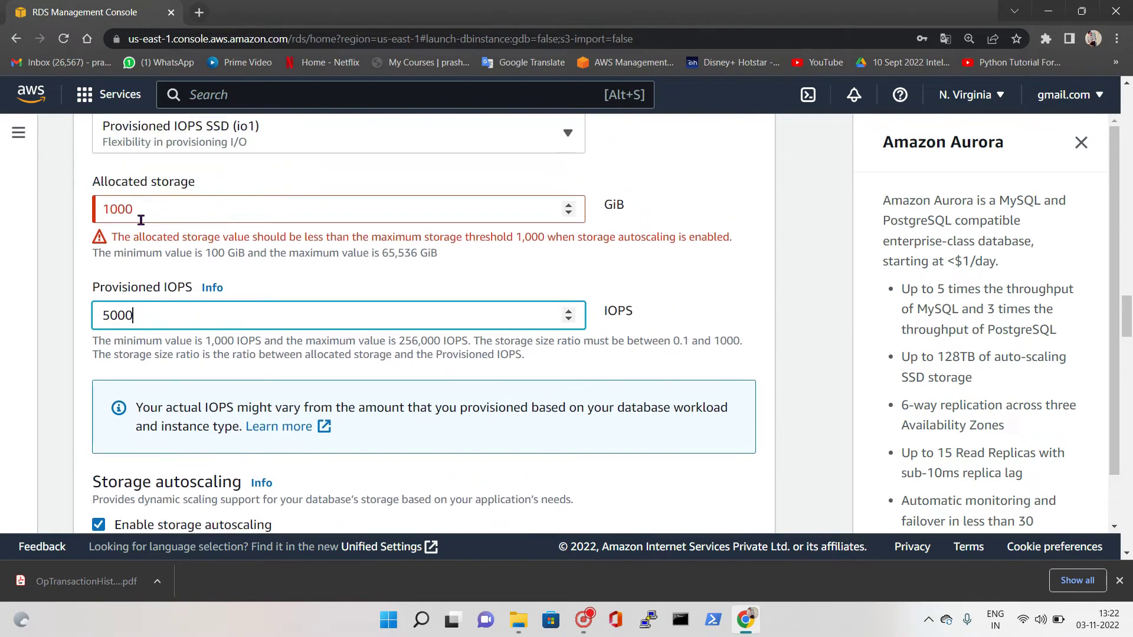
pyautogui.scroll(-5, 144, 236)
pyautogui.click(134, 263)
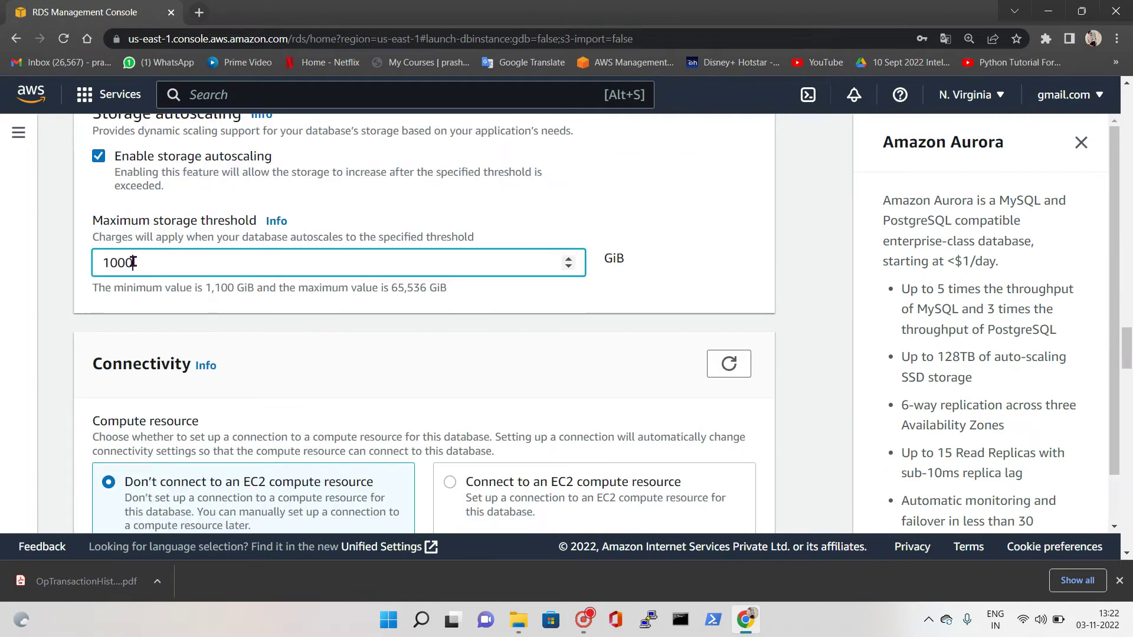
pyautogui.doubleClick(212, 288)
pyautogui.moveTo(135, 263); pyautogui.dragTo(110, 263)
pyautogui.write('100')
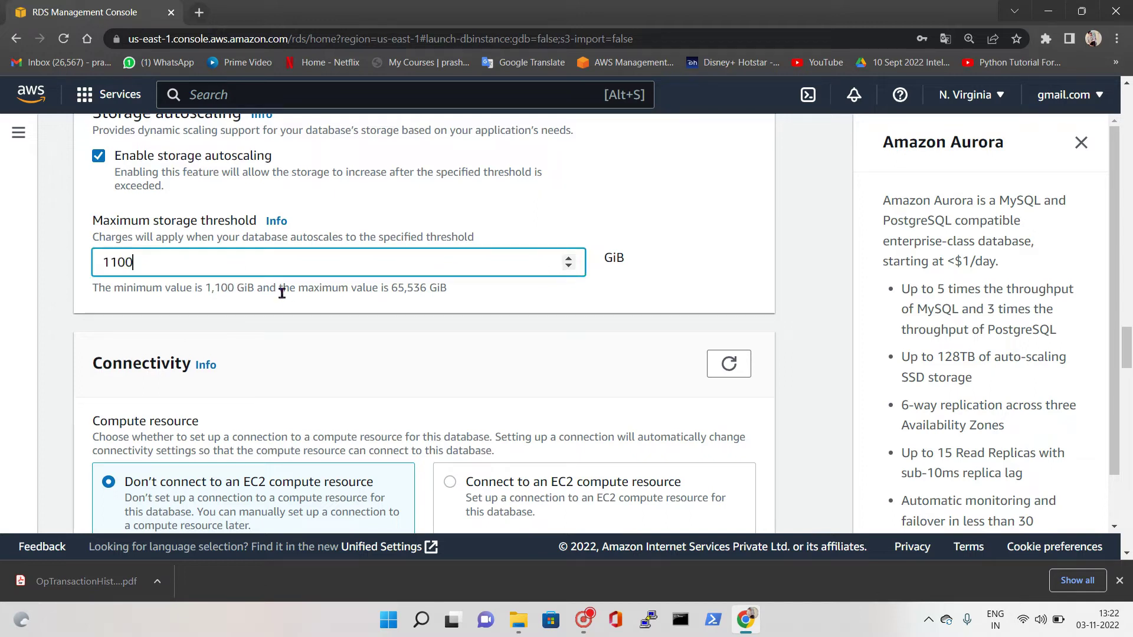
pyautogui.click(293, 305)
pyautogui.scroll(-2, 319, 336)
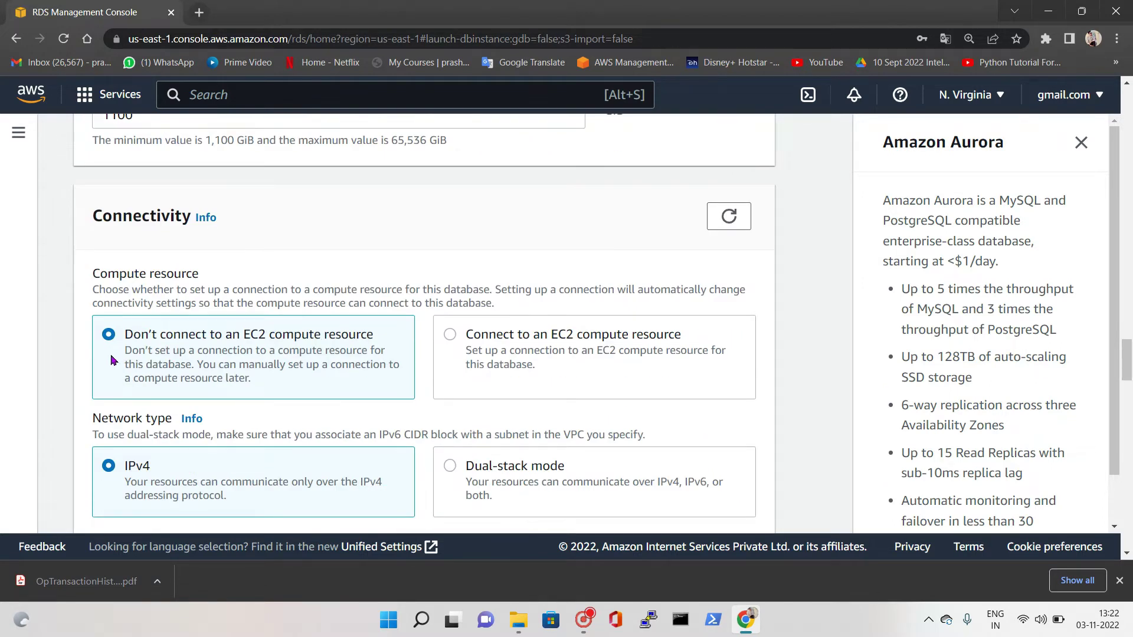
pyautogui.scroll(-1, 177, 354)
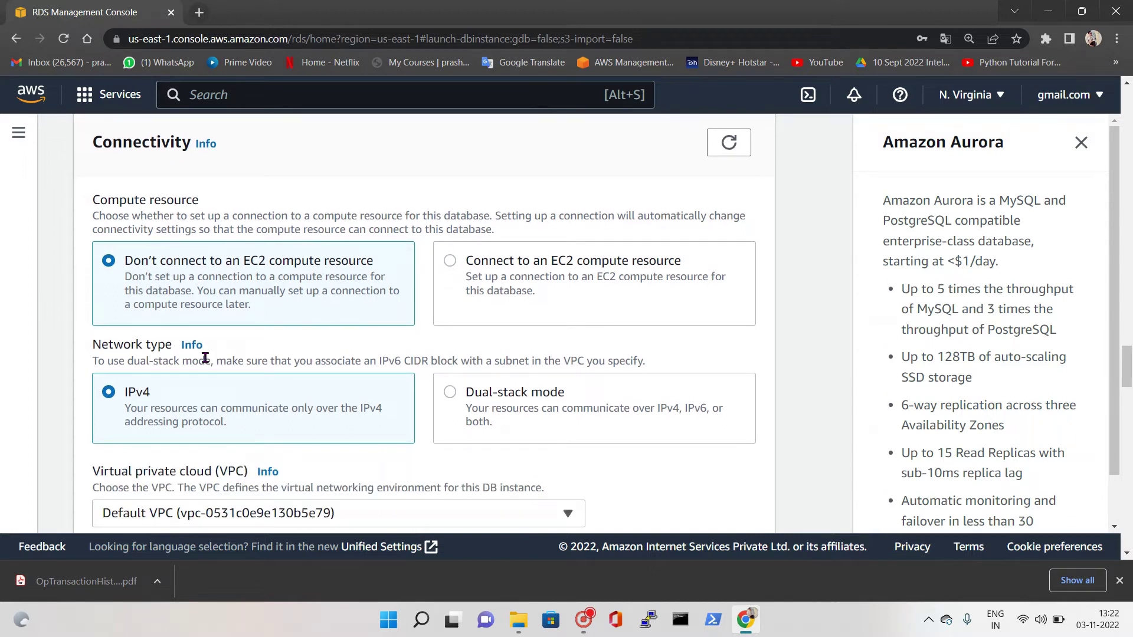
pyautogui.click(450, 260)
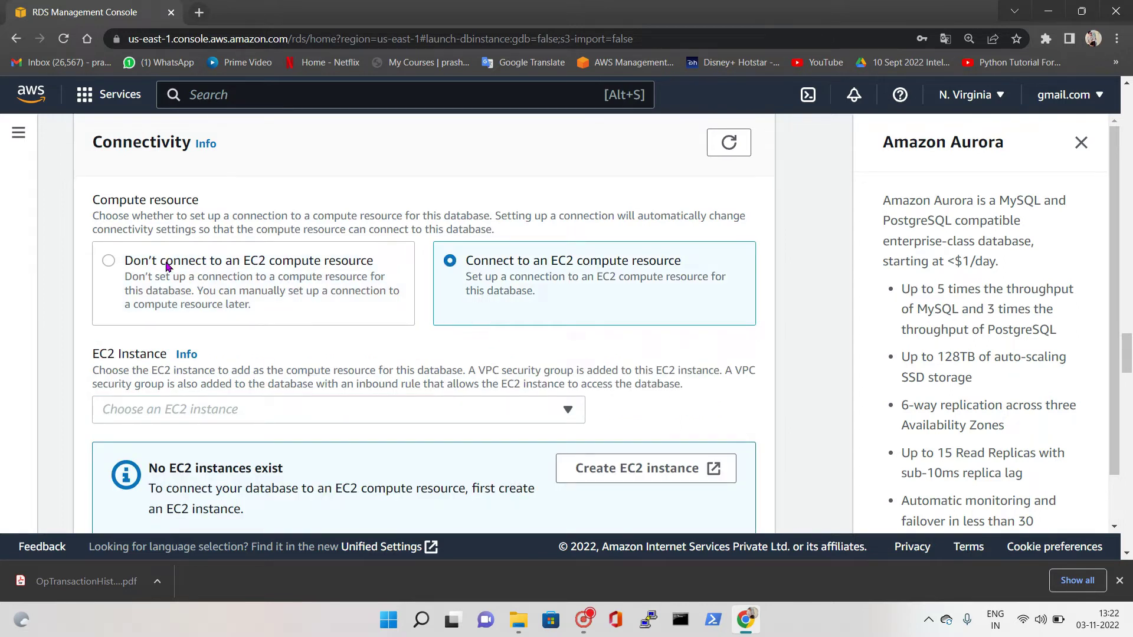
pyautogui.click(186, 285)
pyautogui.scroll(-3, 236, 319)
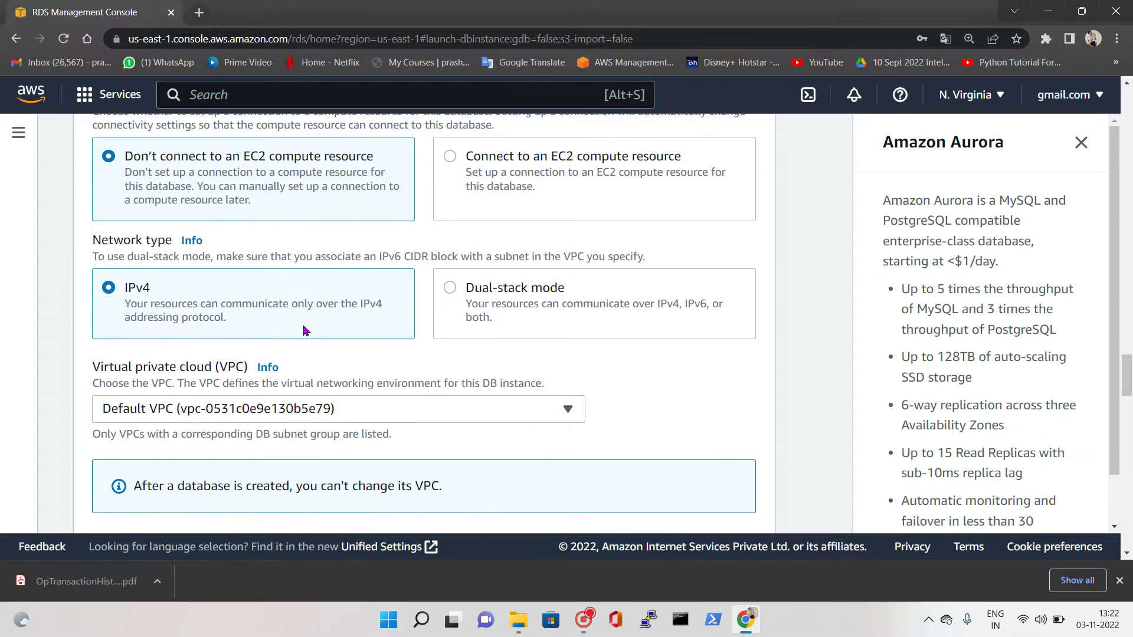
pyautogui.scroll(-3, 311, 304)
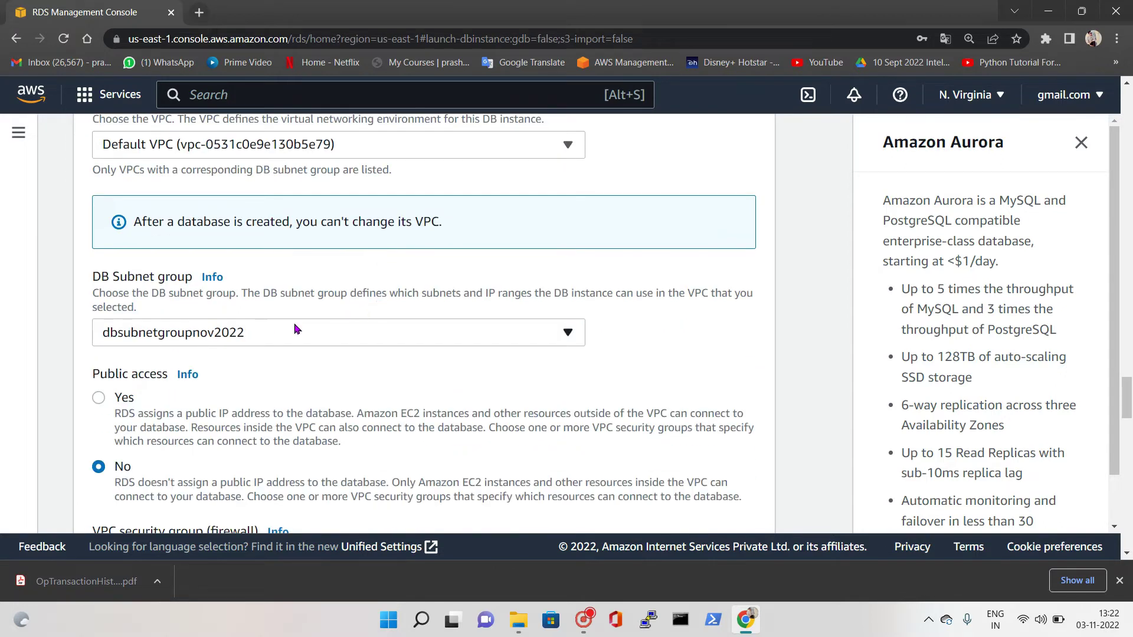
pyautogui.scroll(-3, 296, 323)
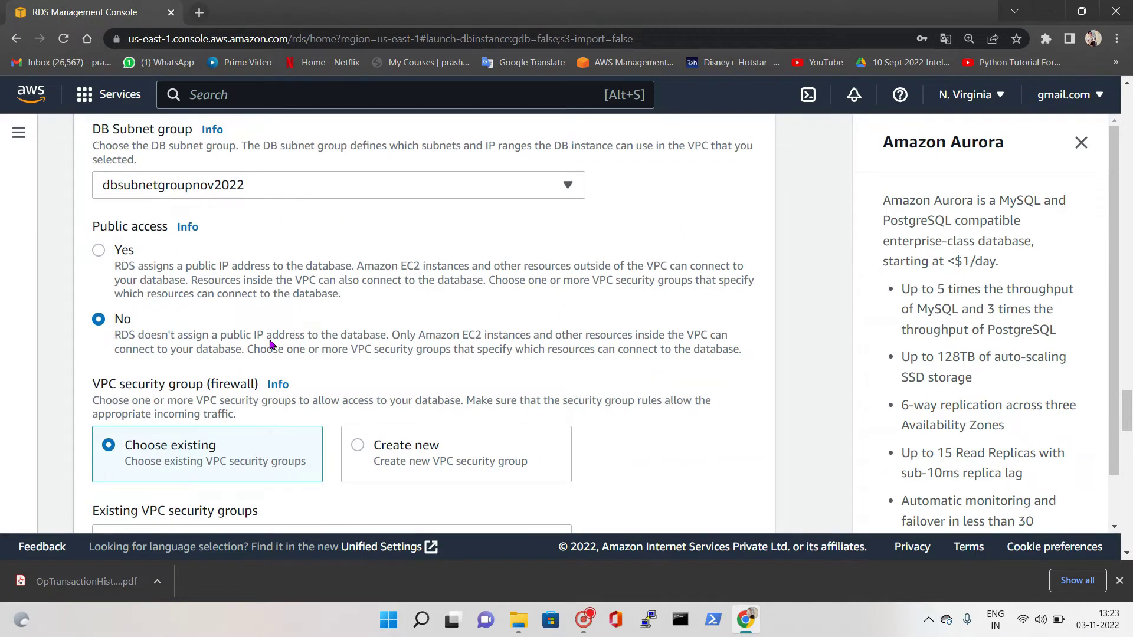
pyautogui.scroll(-1, 271, 342)
pyautogui.scroll(-1, 367, 348)
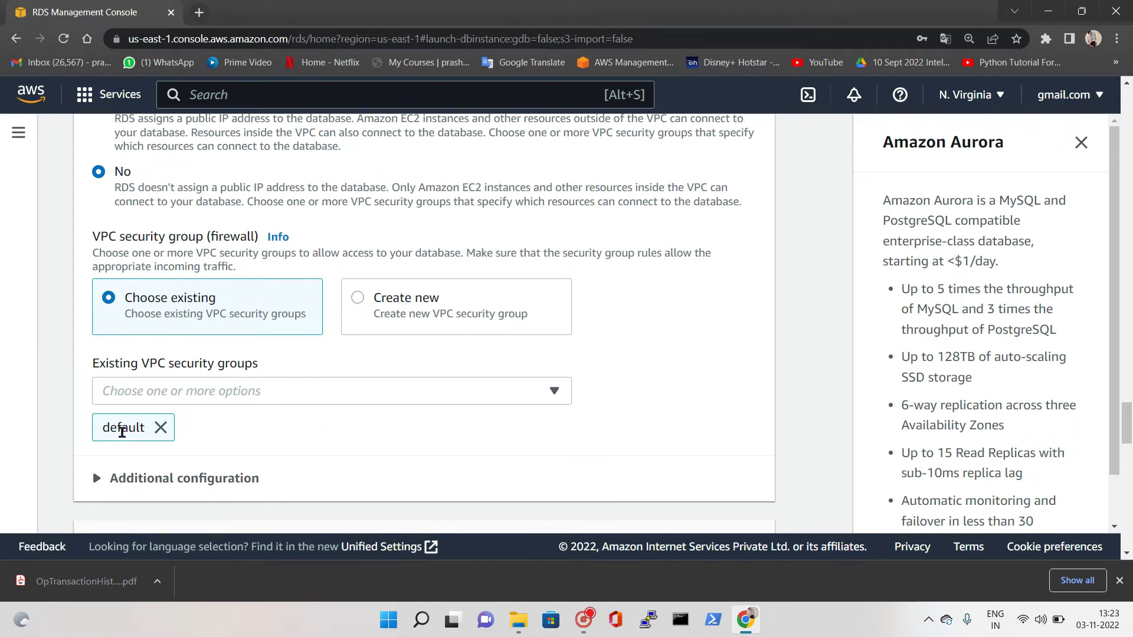
pyautogui.scroll(-1, 122, 432)
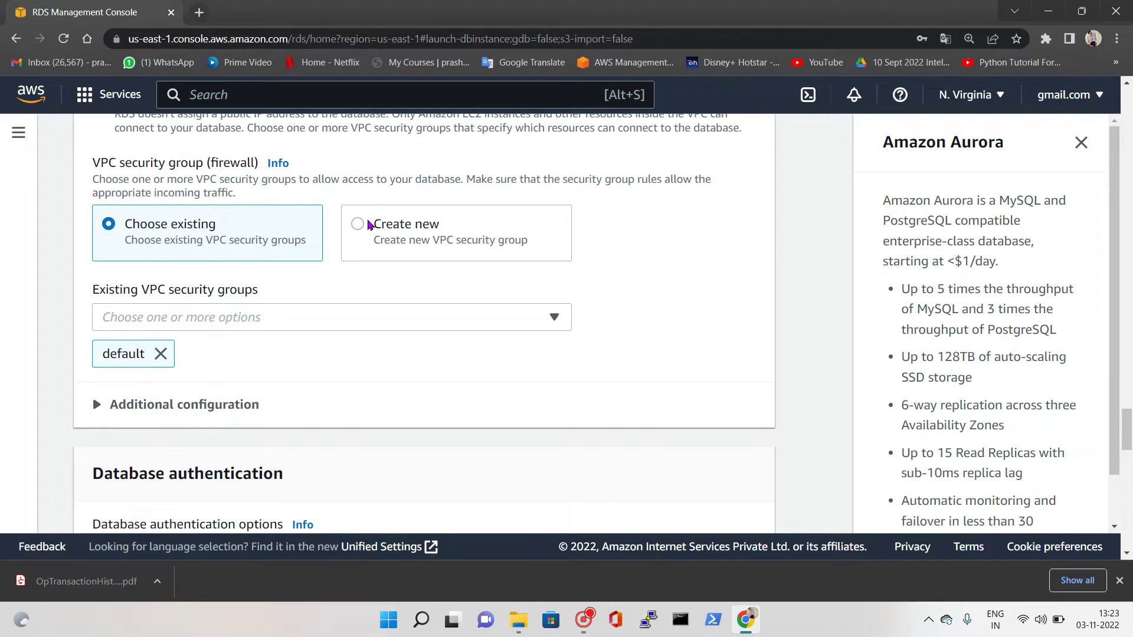
# Create a new VPC security group named RDSSecurity
pyautogui.click(358, 228)
pyautogui.click(250, 313)
pyautogui.write('D')
pyautogui.press('BackSpace')
pyautogui.write('RDSSe')
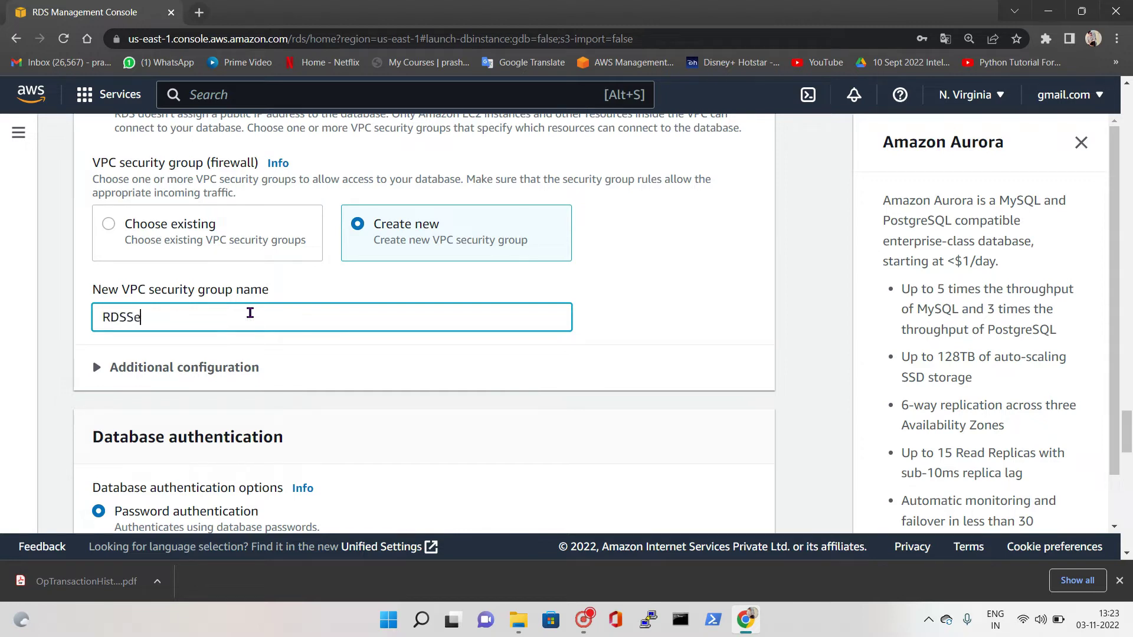
pyautogui.write('cutityty')
# Expand Additional configuration and confirm the database port stays 3306
pyautogui.scroll(1, 254, 313)
pyautogui.scroll(-1, 195, 440)
pyautogui.click(219, 431)
pyautogui.scroll(-1, 177, 354)
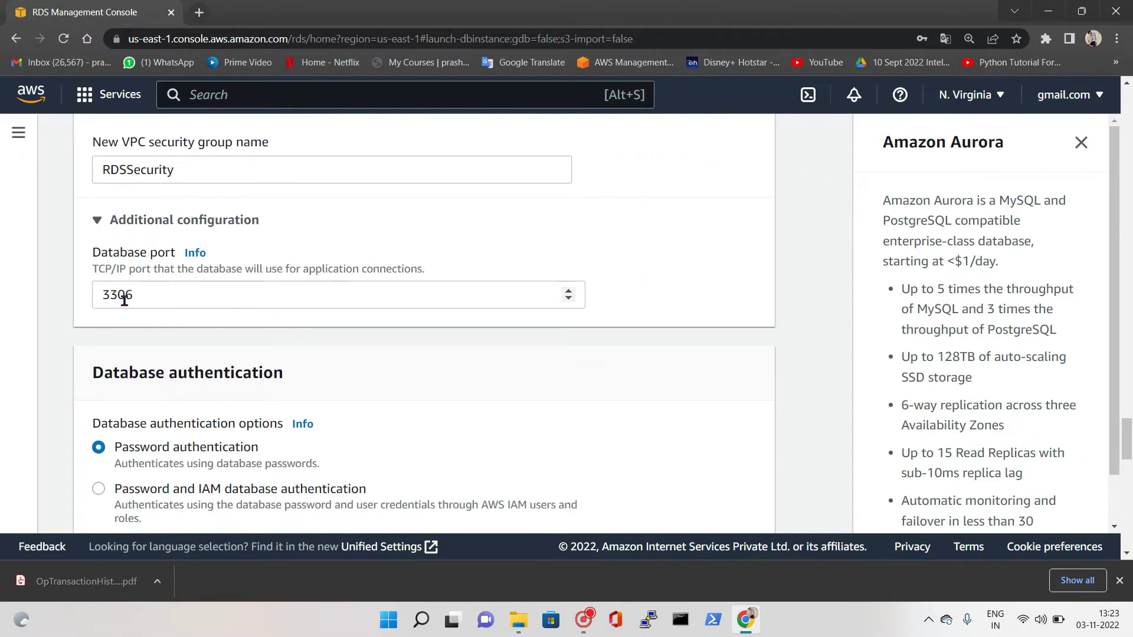
pyautogui.scroll(1, 164, 318)
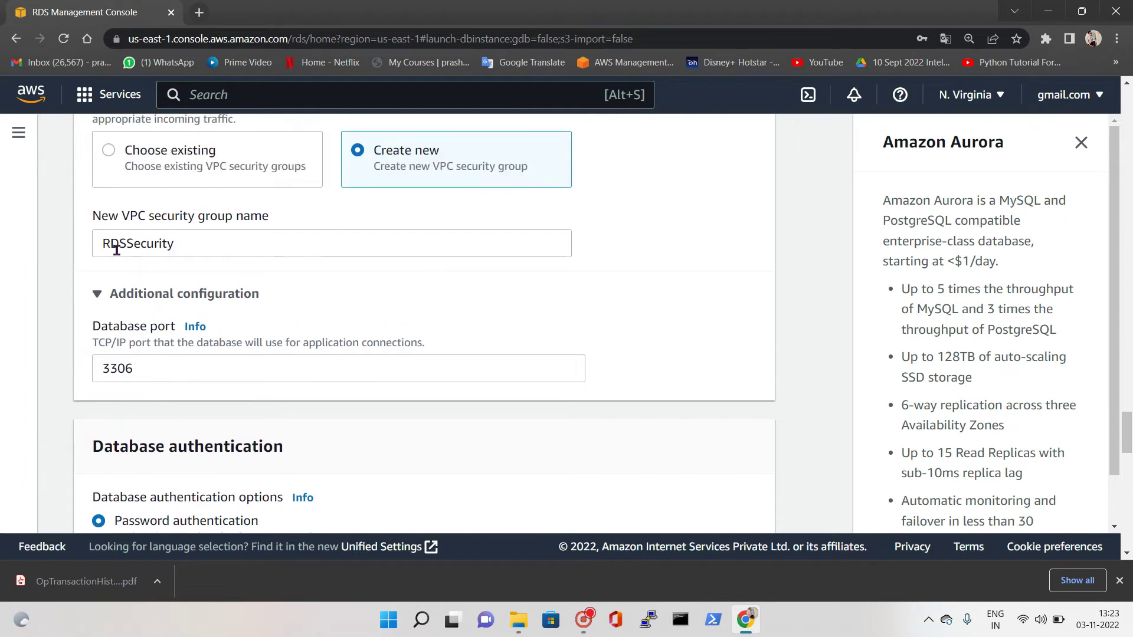
pyautogui.scroll(-2, 142, 354)
pyautogui.scroll(-2, 202, 299)
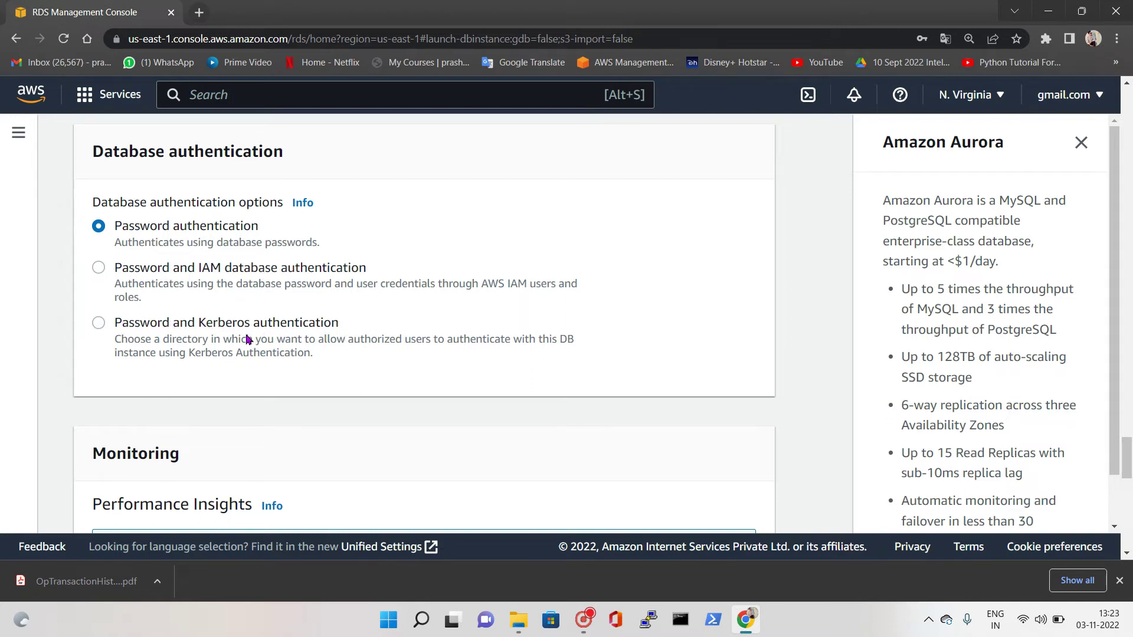
# Uncheck 'Turn on Performance Insights' in the Monitoring section of the Create database form
pyautogui.doubleClick(201, 324)
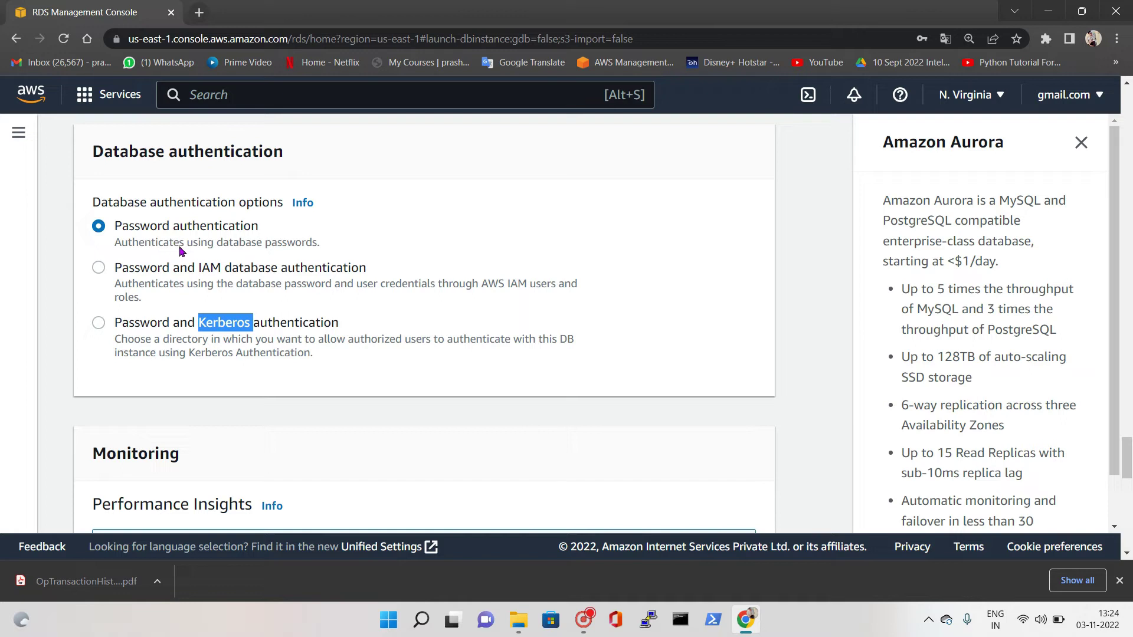
pyautogui.scroll(20, 242, 301)
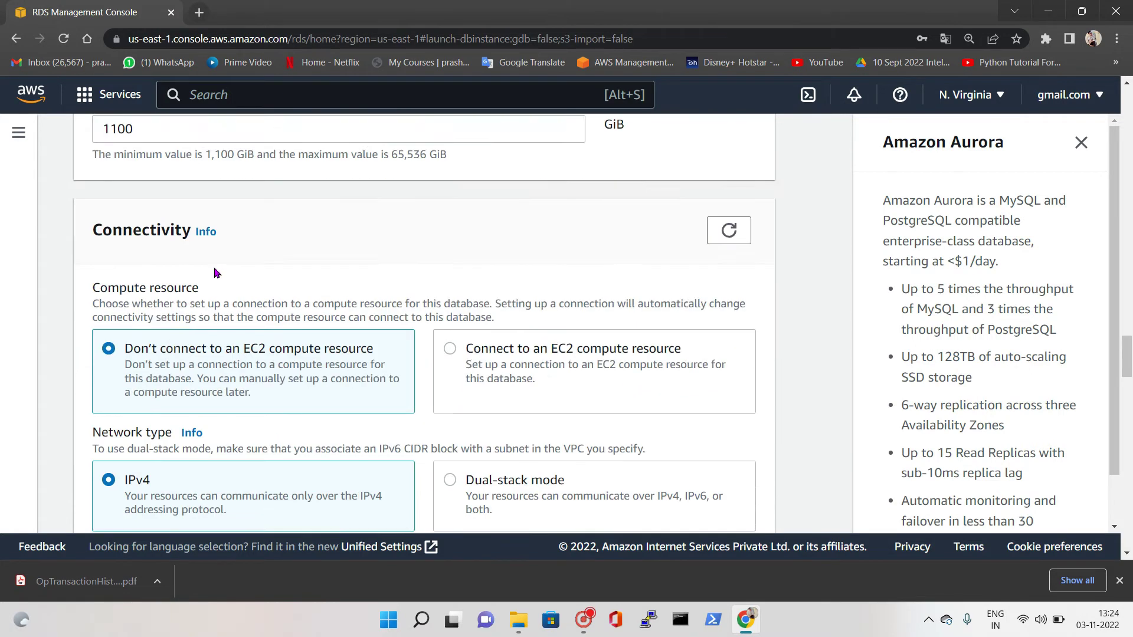
pyautogui.scroll(20, 263, 252)
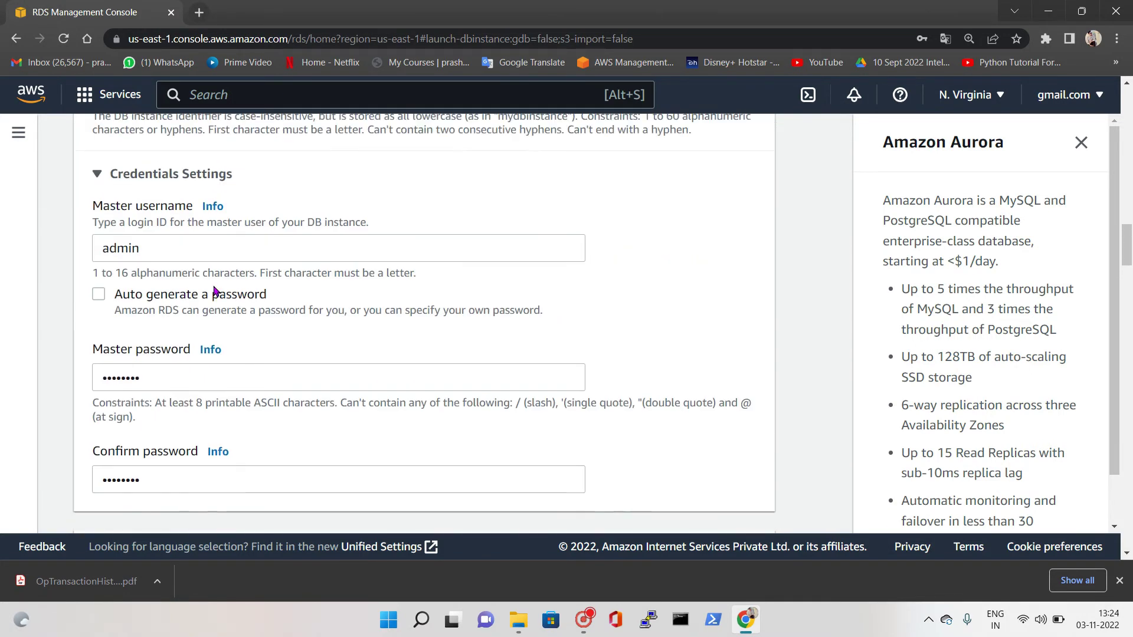
pyautogui.scroll(-3, 189, 330)
pyautogui.scroll(-3, 179, 286)
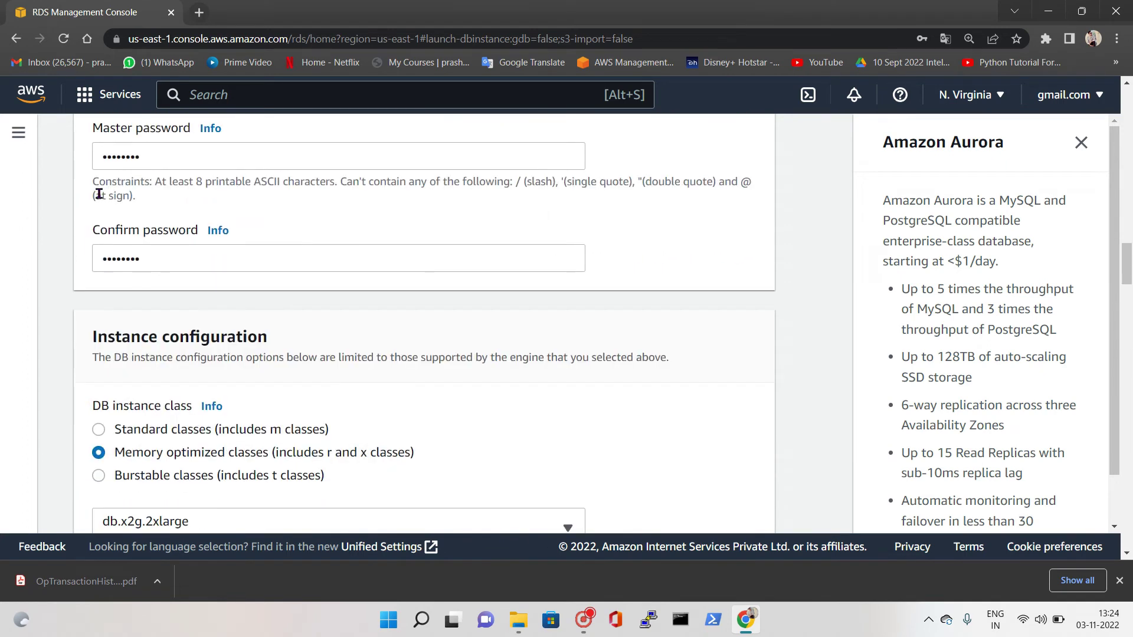
pyautogui.scroll(-20, 232, 283)
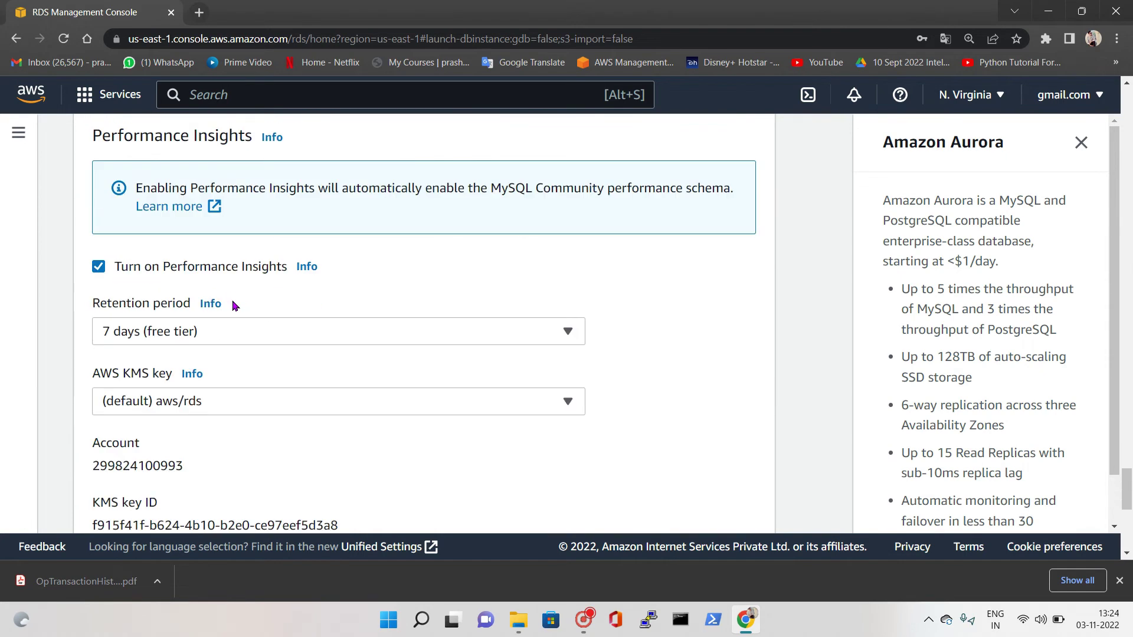
pyautogui.scroll(2, 242, 348)
pyautogui.click(98, 266)
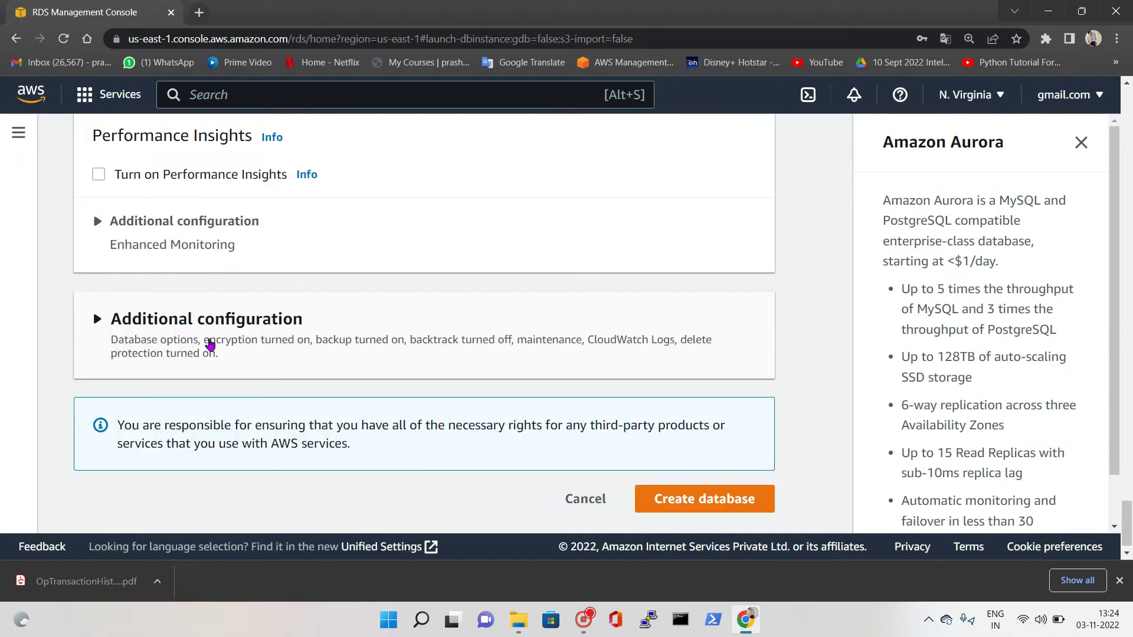
# Under Additional configuration, uncheck 'Enable automated backups' and 'Enable encryption'
pyautogui.click(124, 319)
pyautogui.scroll(-2, 147, 336)
pyautogui.scroll(-6, 158, 348)
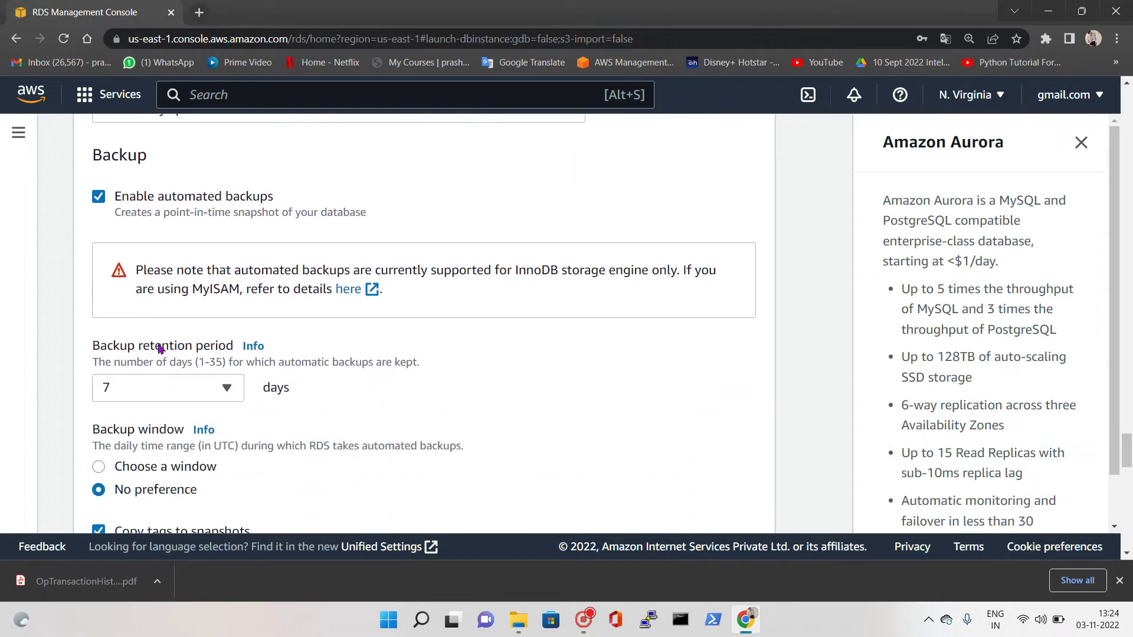
pyautogui.scroll(-1, 160, 348)
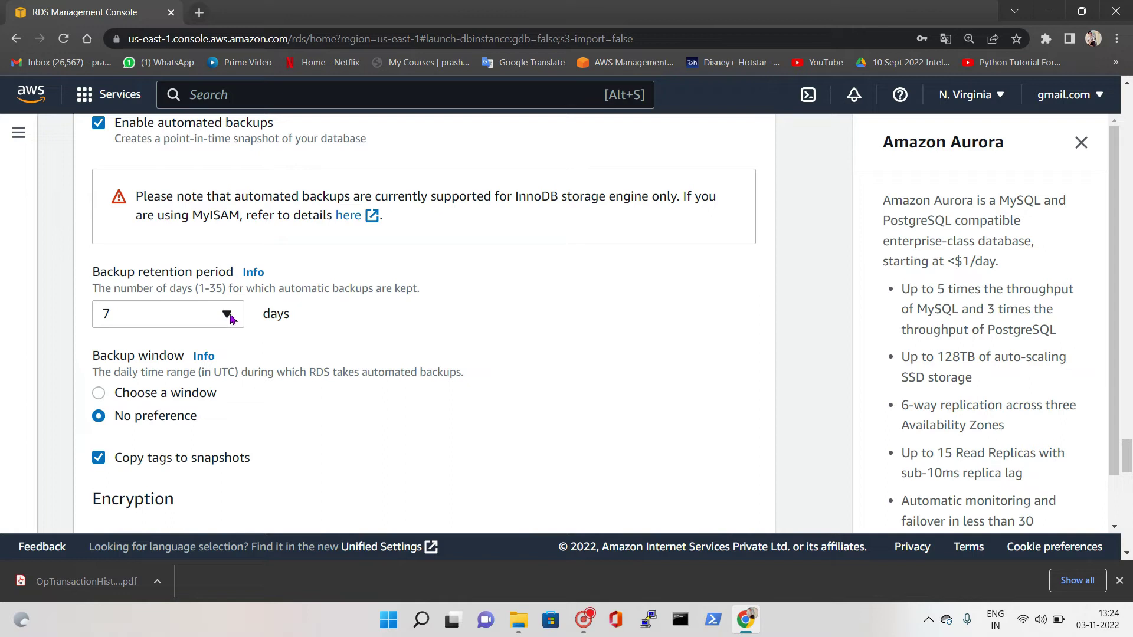
pyautogui.scroll(1, 184, 276)
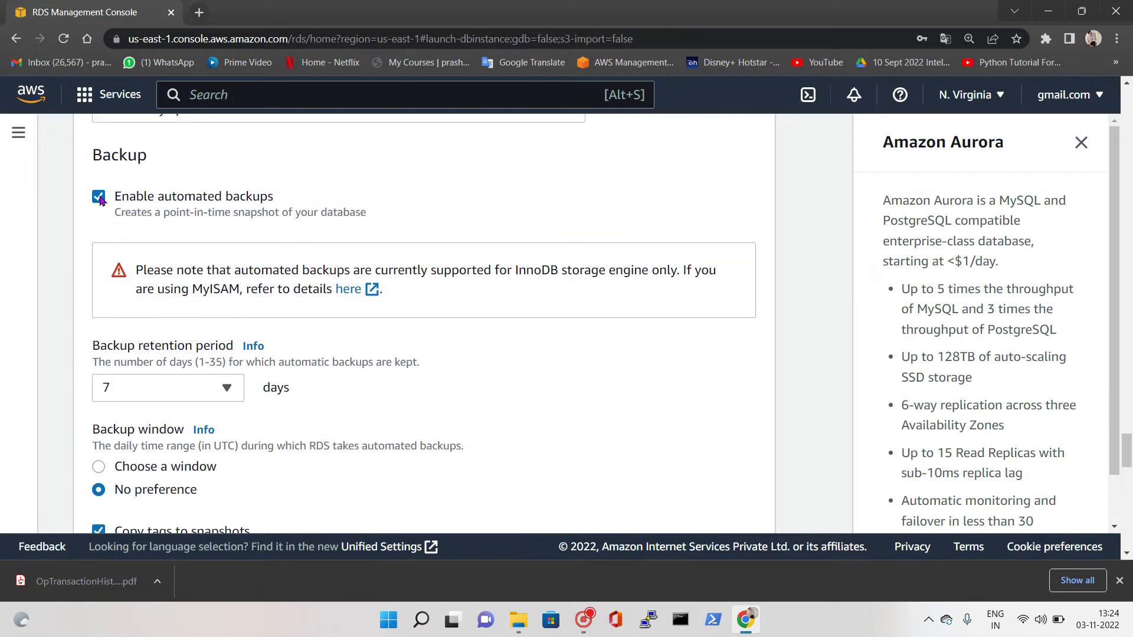
pyautogui.click(99, 198)
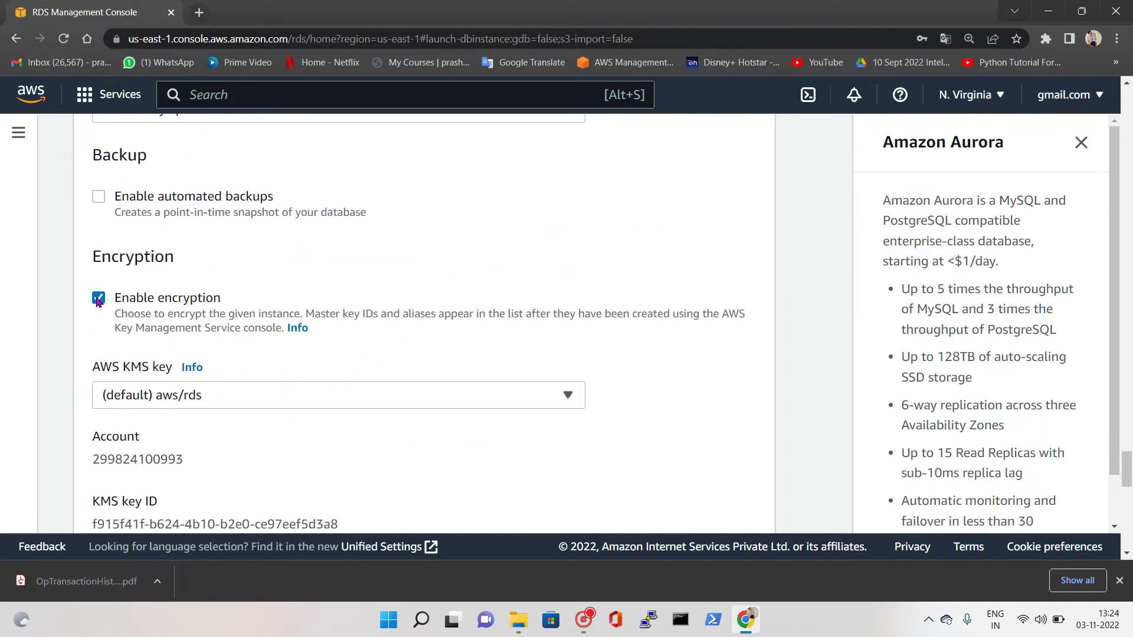
pyautogui.click(112, 302)
pyautogui.scroll(-2, 299, 319)
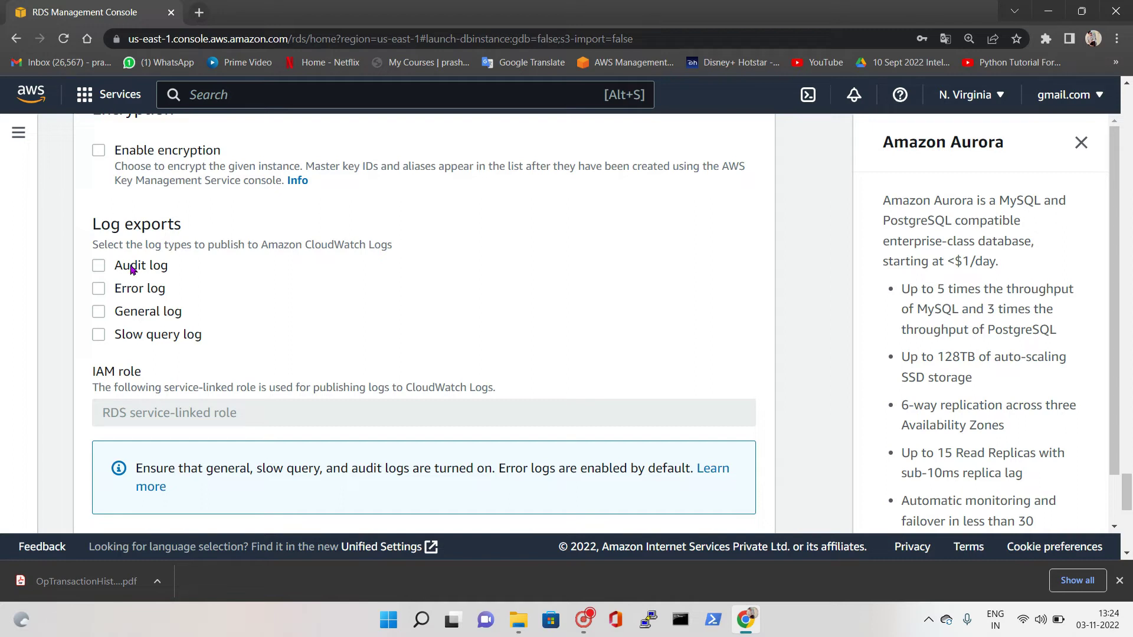
# Toggle the Audit, Error and General log exports on, then back off
pyautogui.click(98, 266)
pyautogui.click(98, 289)
pyautogui.click(99, 311)
pyautogui.click(98, 288)
pyautogui.click(98, 265)
pyautogui.click(98, 312)
# Uncheck 'Enable auto minor version upgrade' under Maintenance, leaving deletion protection enabled
pyautogui.scroll(-3, 366, 261)
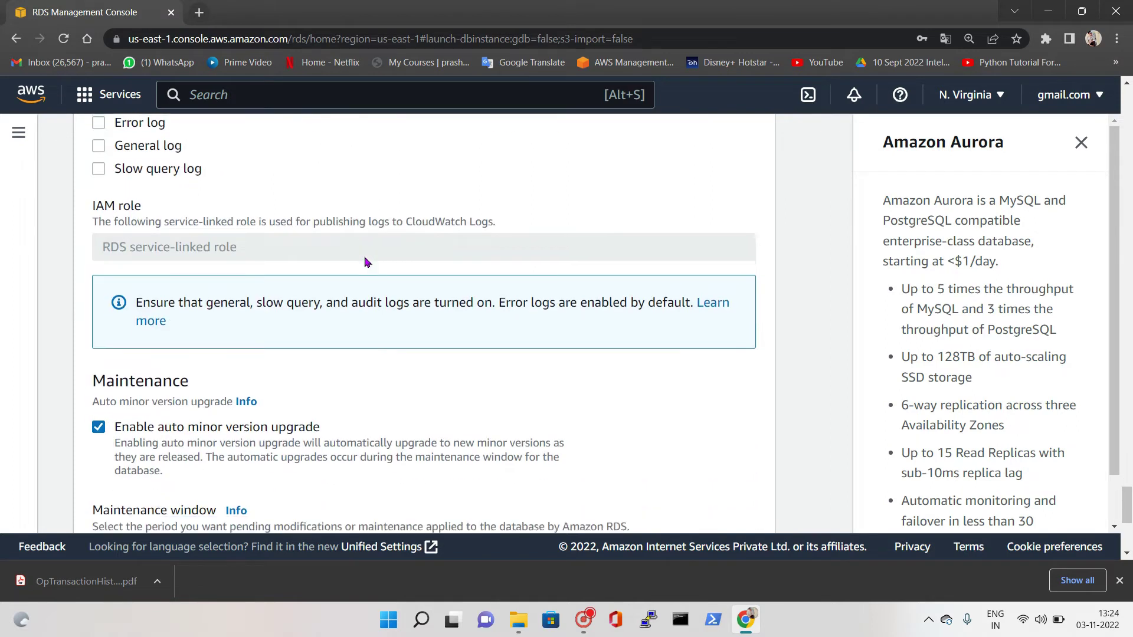
pyautogui.scroll(-2, 364, 261)
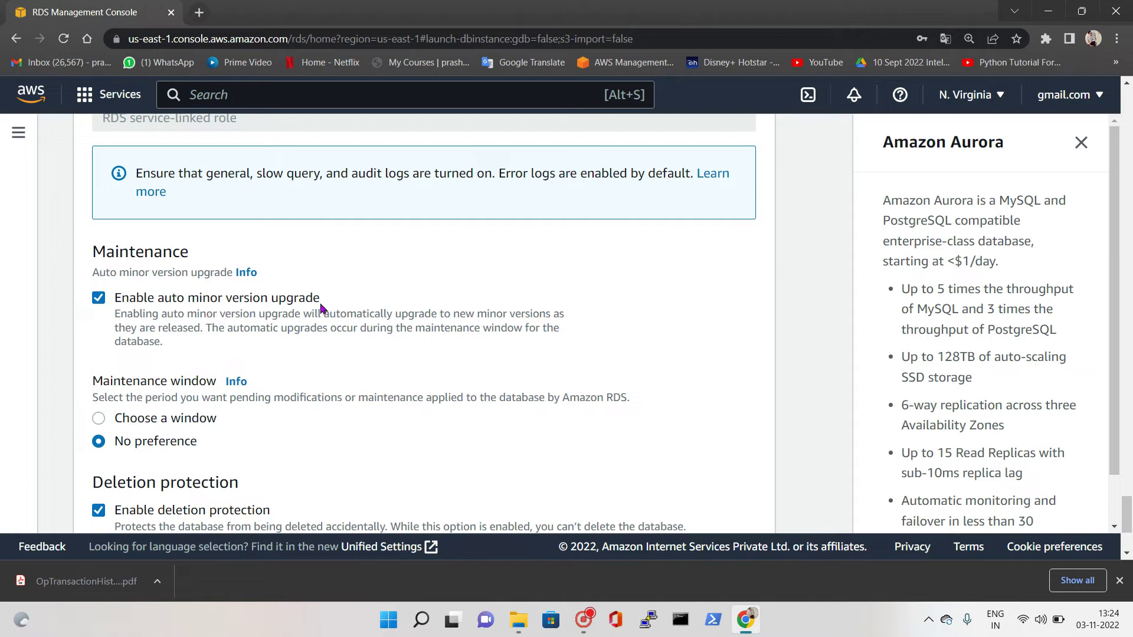
pyautogui.click(100, 300)
pyautogui.scroll(-2, 148, 304)
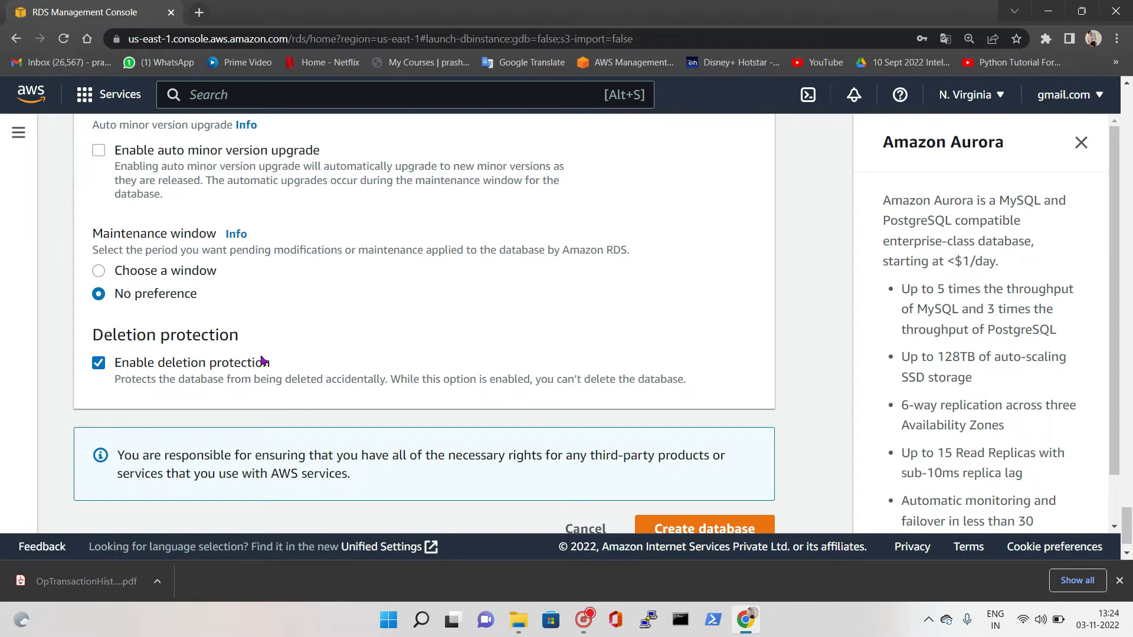
pyautogui.scroll(-1, 265, 361)
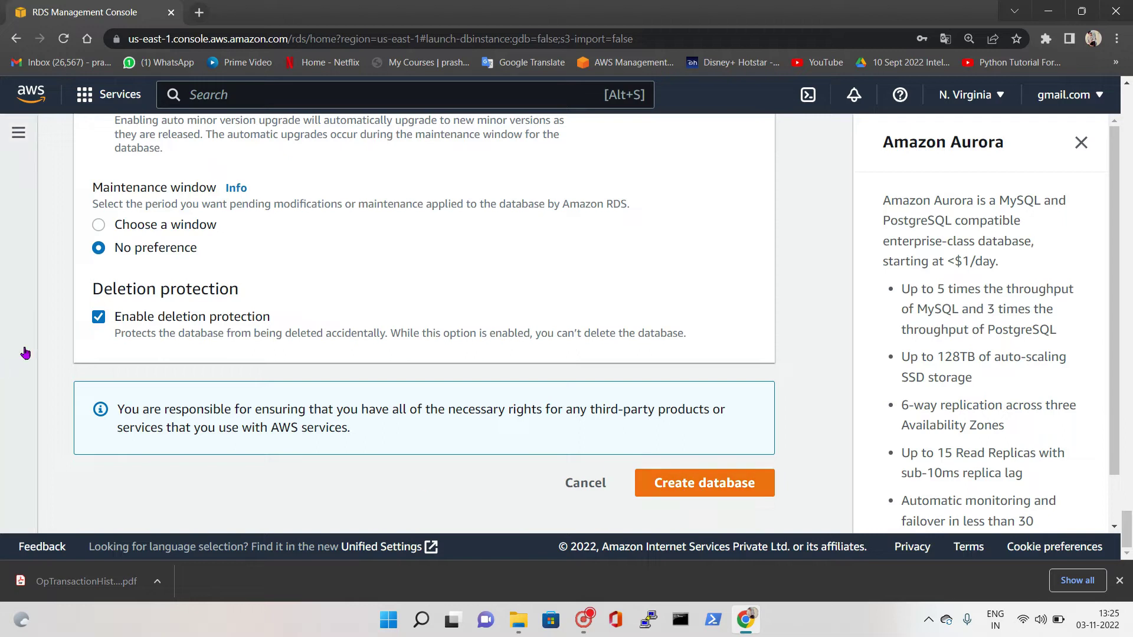
pyautogui.scroll(10, 228, 335)
pyautogui.scroll(12, 229, 336)
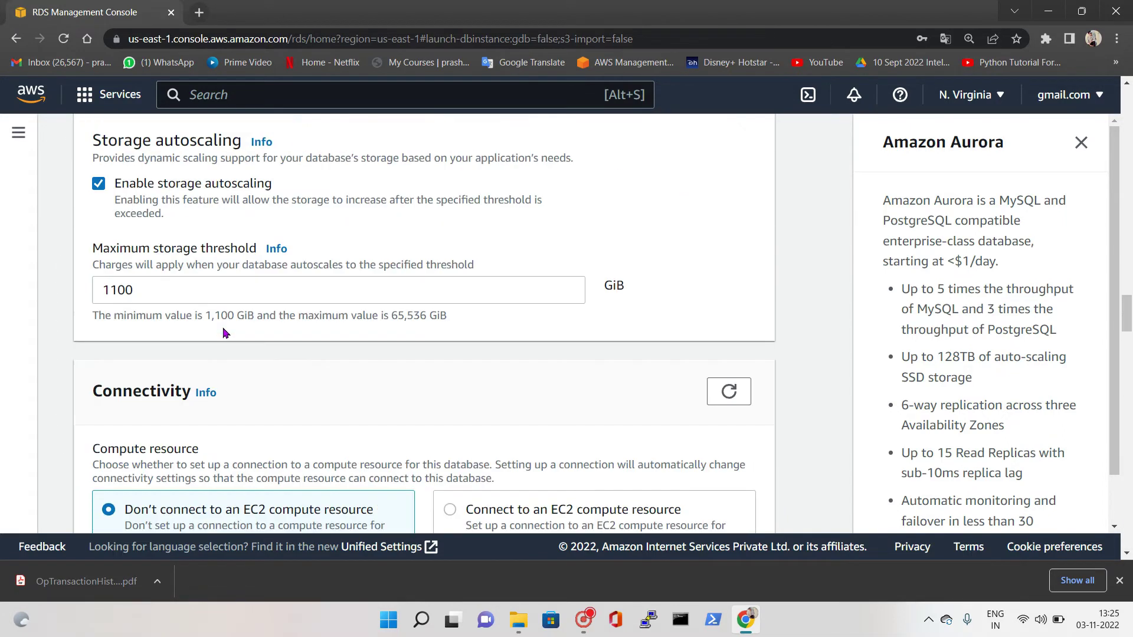
pyautogui.scroll(6, 222, 329)
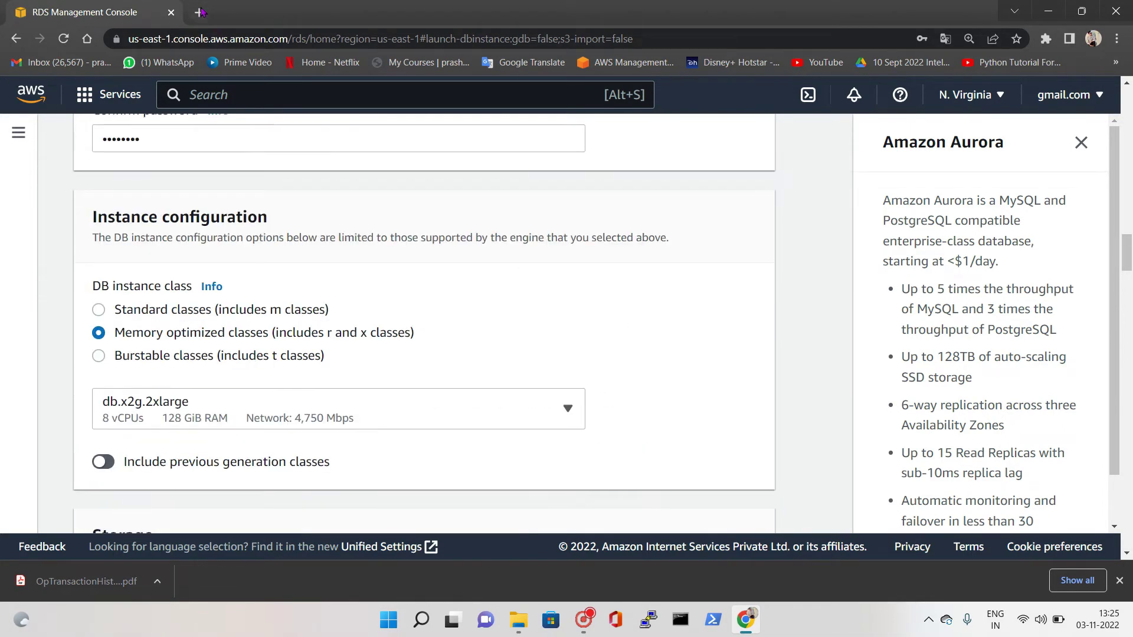
# In a new tab, search Google for 'aws price calculator' and open the AWS Pricing Calculator result
pyautogui.click(199, 12)
pyautogui.write('fg')
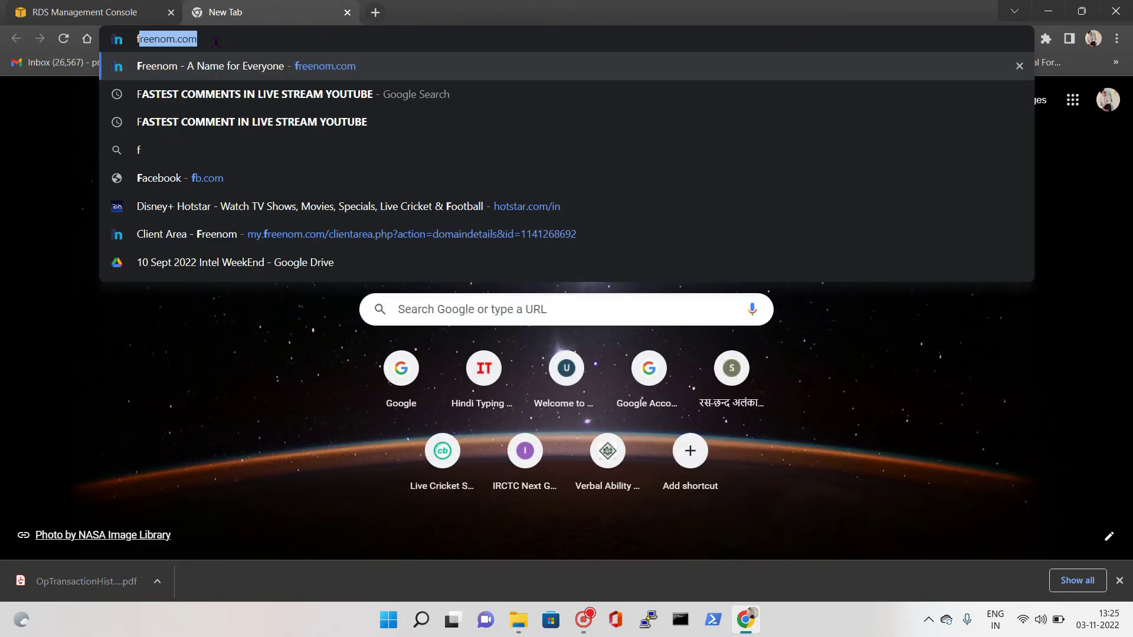
pyautogui.press('Return')
pyautogui.doubleClick(242, 118)
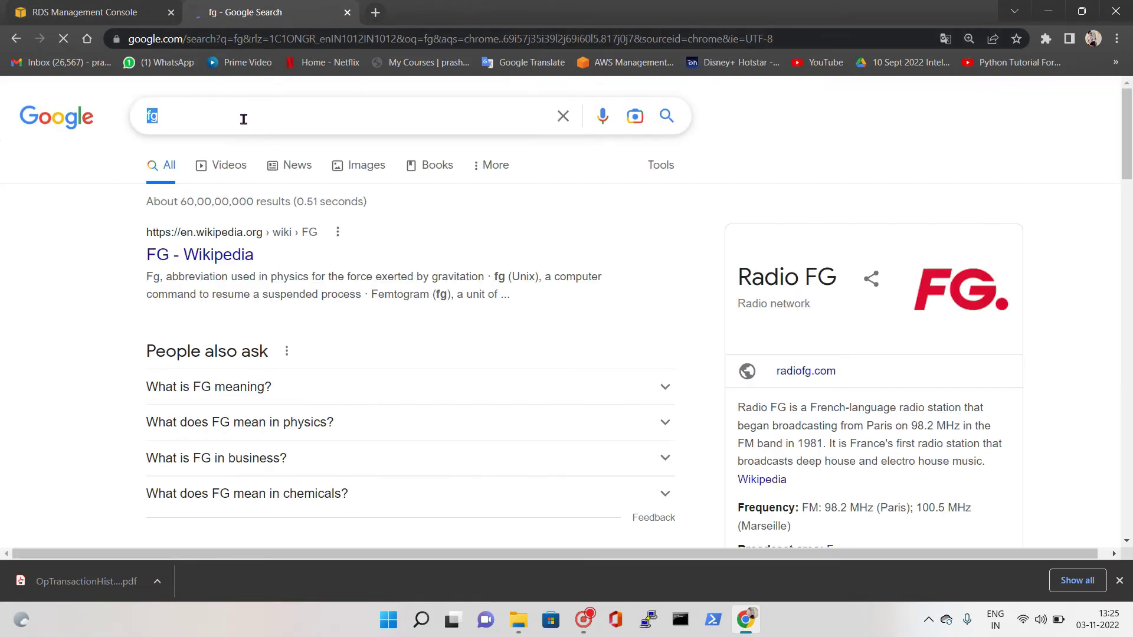
pyautogui.write('aws prive')
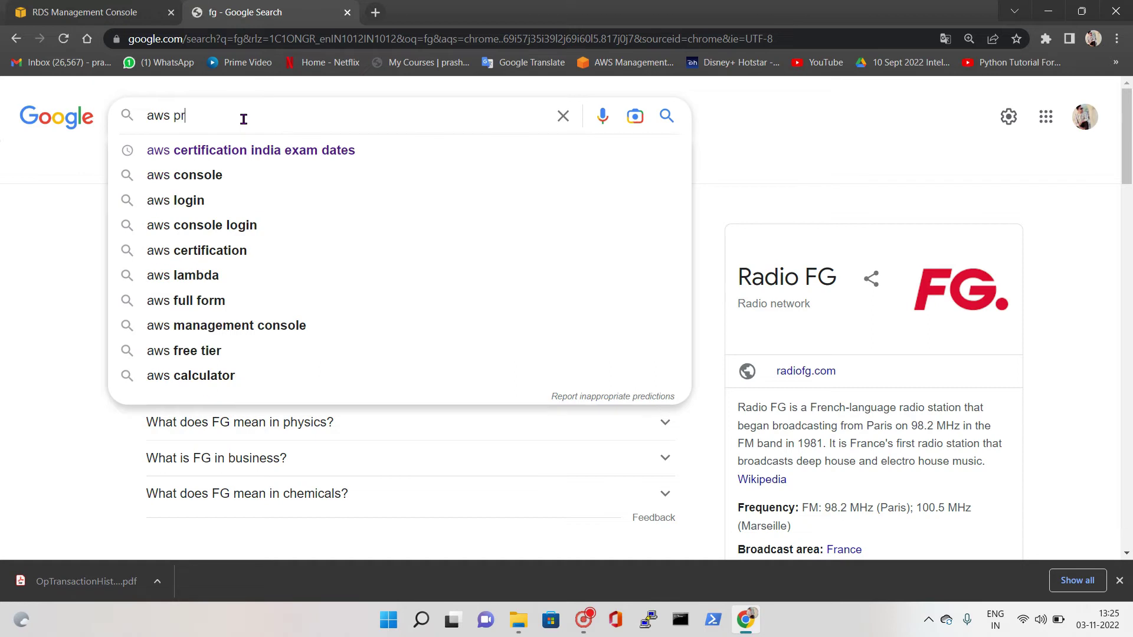
pyautogui.press('Down')
pyautogui.press('Down')
pyautogui.press('Return')
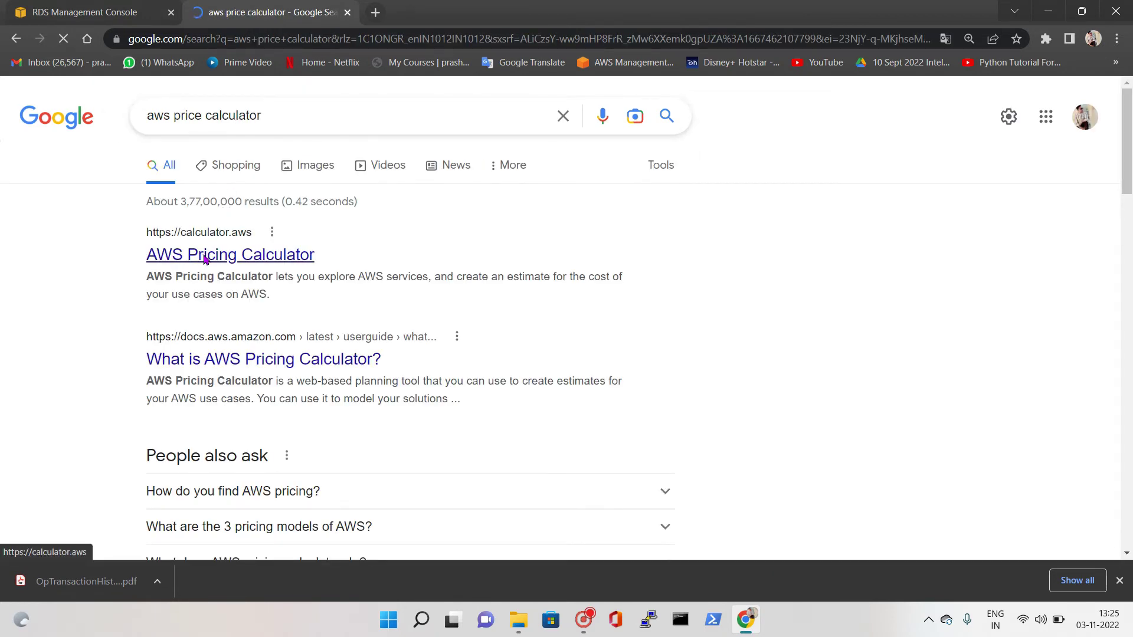
pyautogui.click(205, 259)
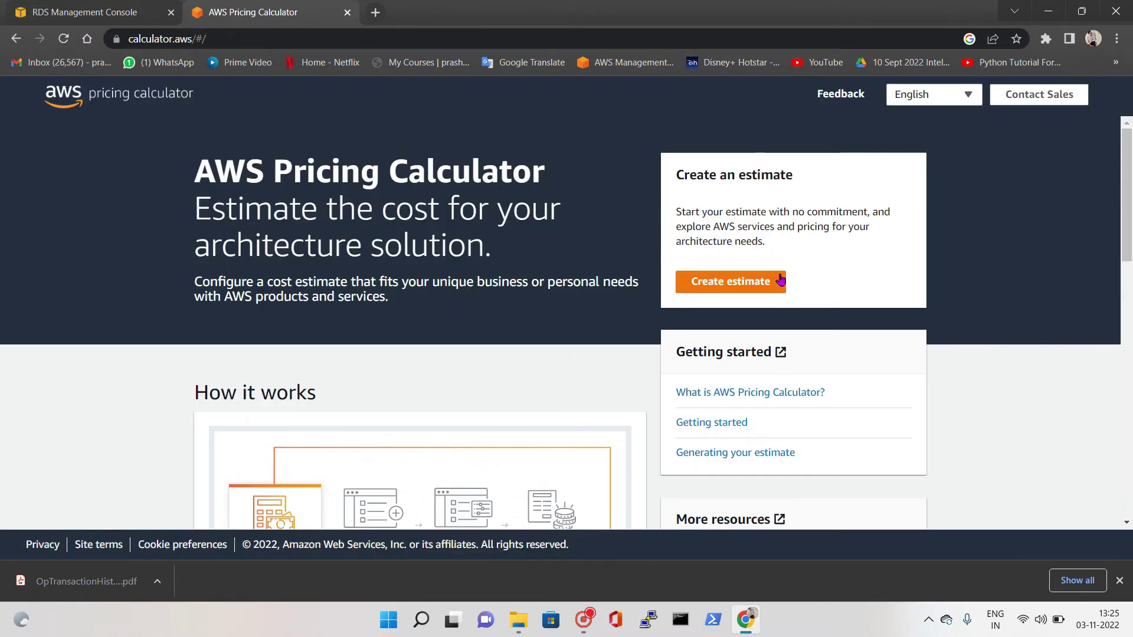
# Create a new estimate, search all services for 'rds', and configure RDS Custom for SQL Server
pyautogui.click(731, 286)
pyautogui.click(731, 286)
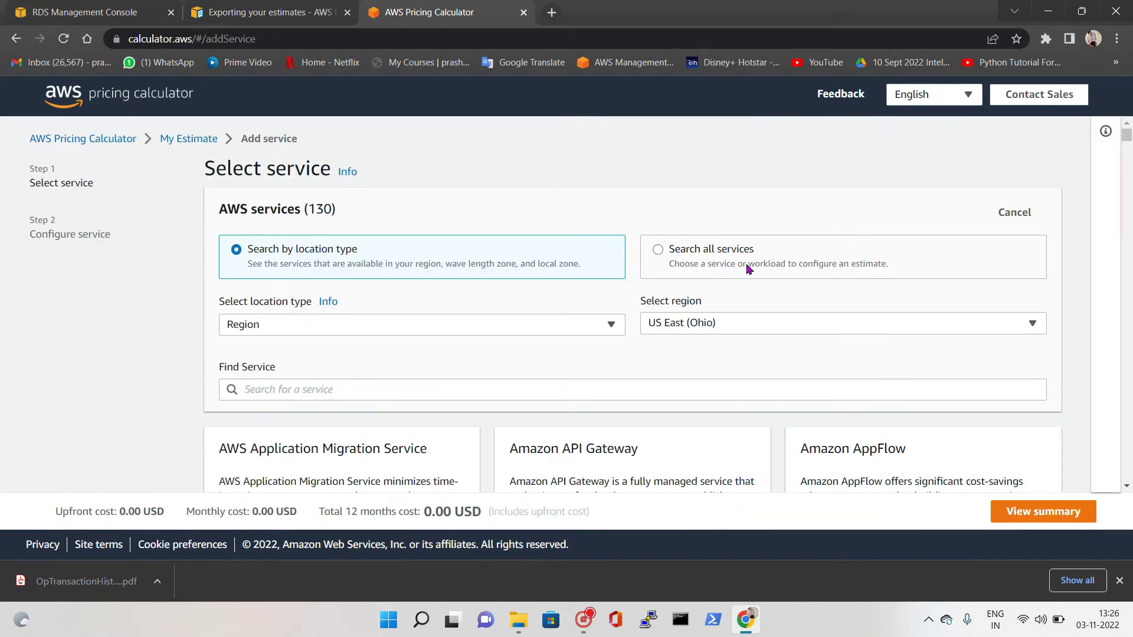
pyautogui.click(648, 263)
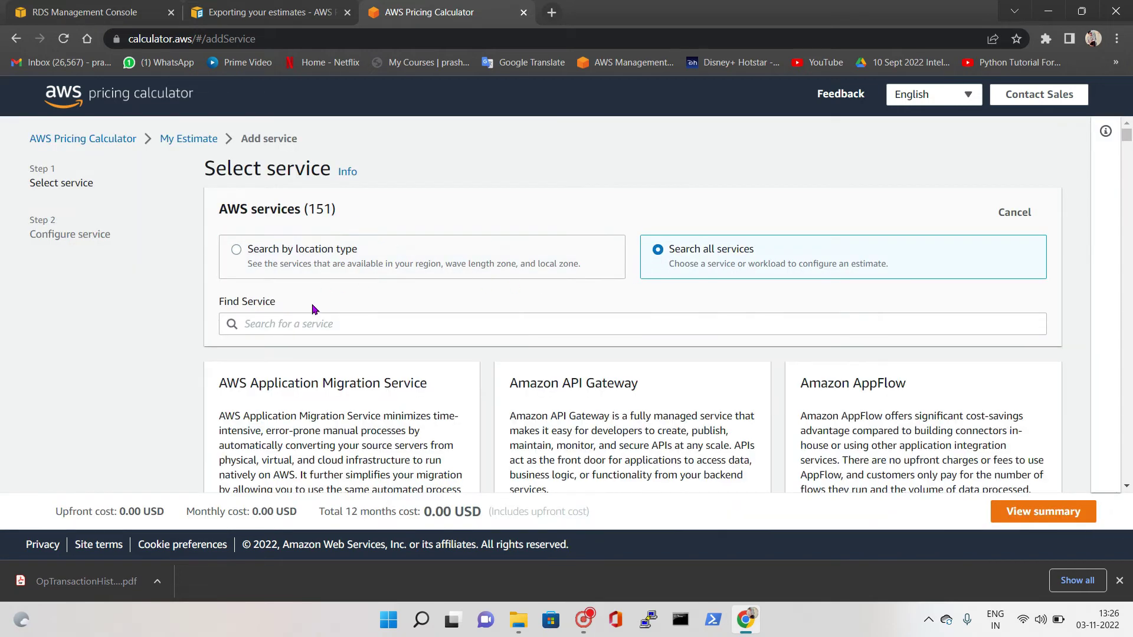
pyautogui.scroll(-1, 650, 189)
pyautogui.click(320, 252)
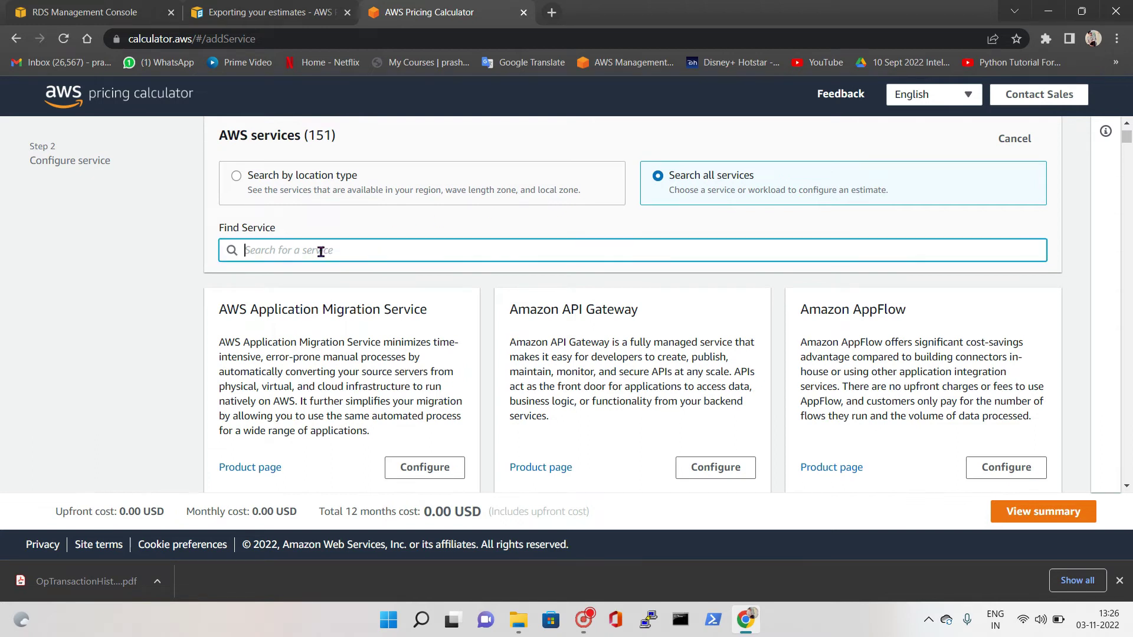
pyautogui.click(266, 12)
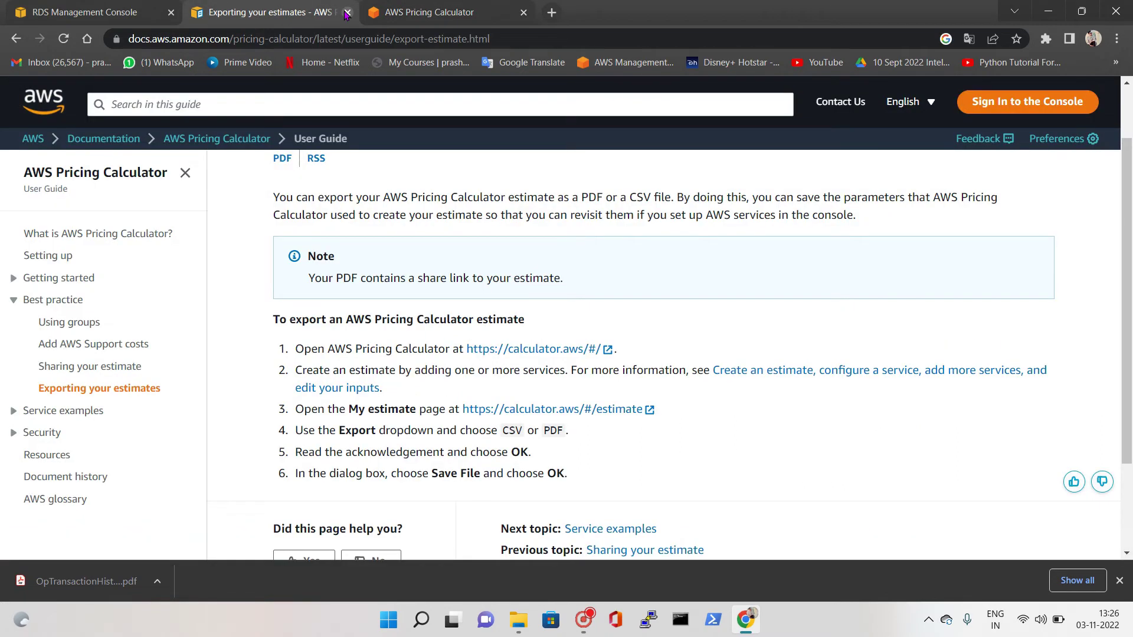
pyautogui.click(347, 12)
pyautogui.write('rds')
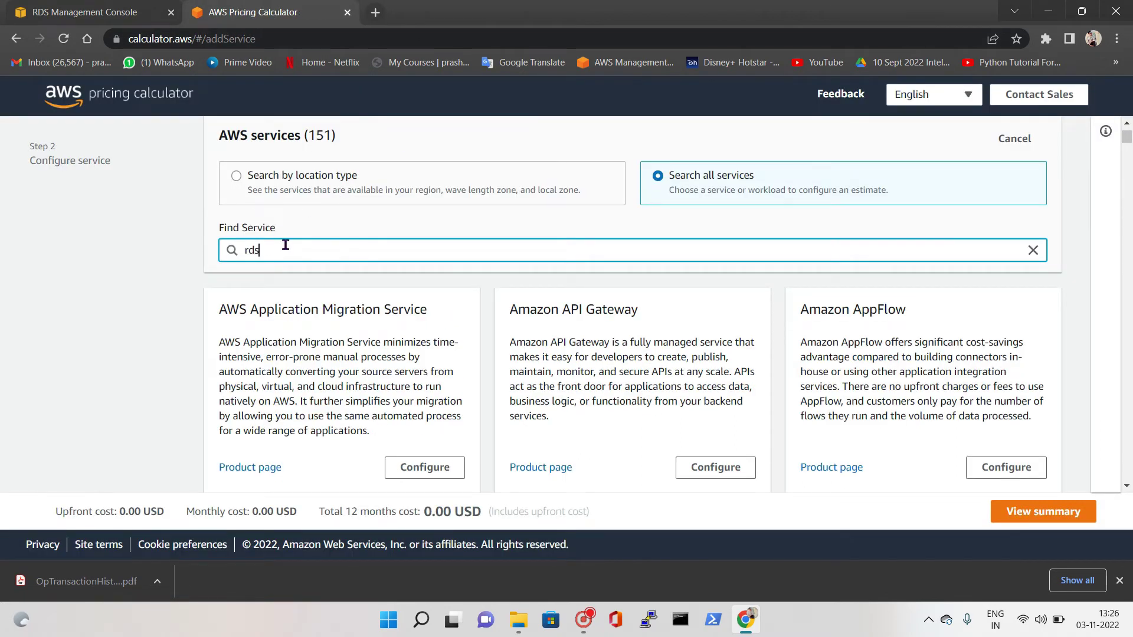
pyautogui.scroll(-1, 373, 306)
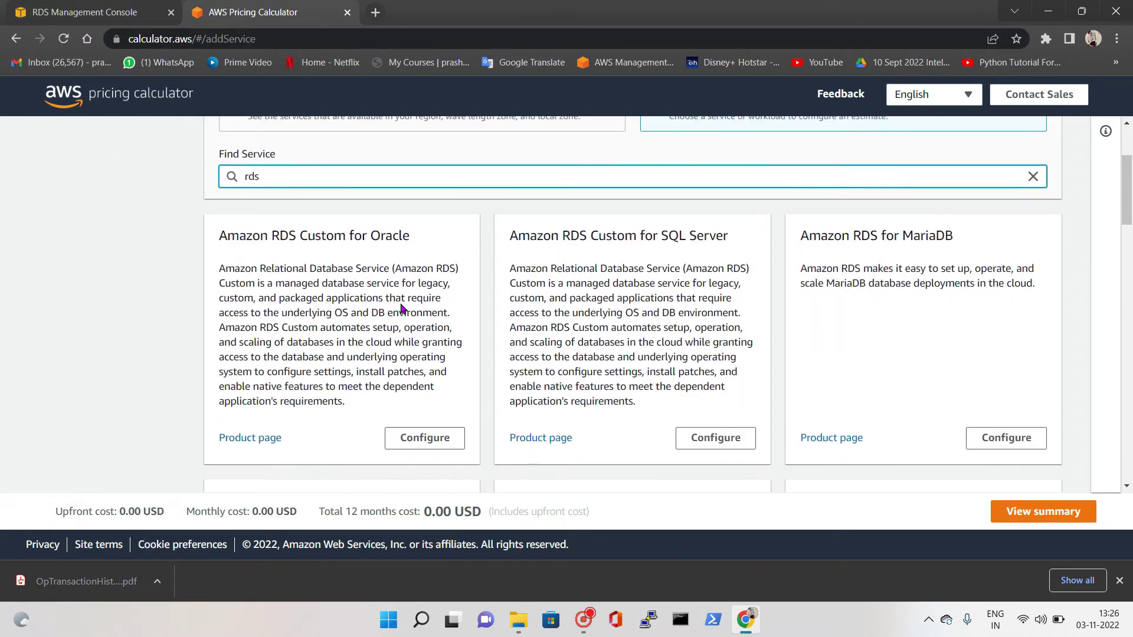
pyautogui.moveTo(670, 234); pyautogui.dragTo(733, 266)
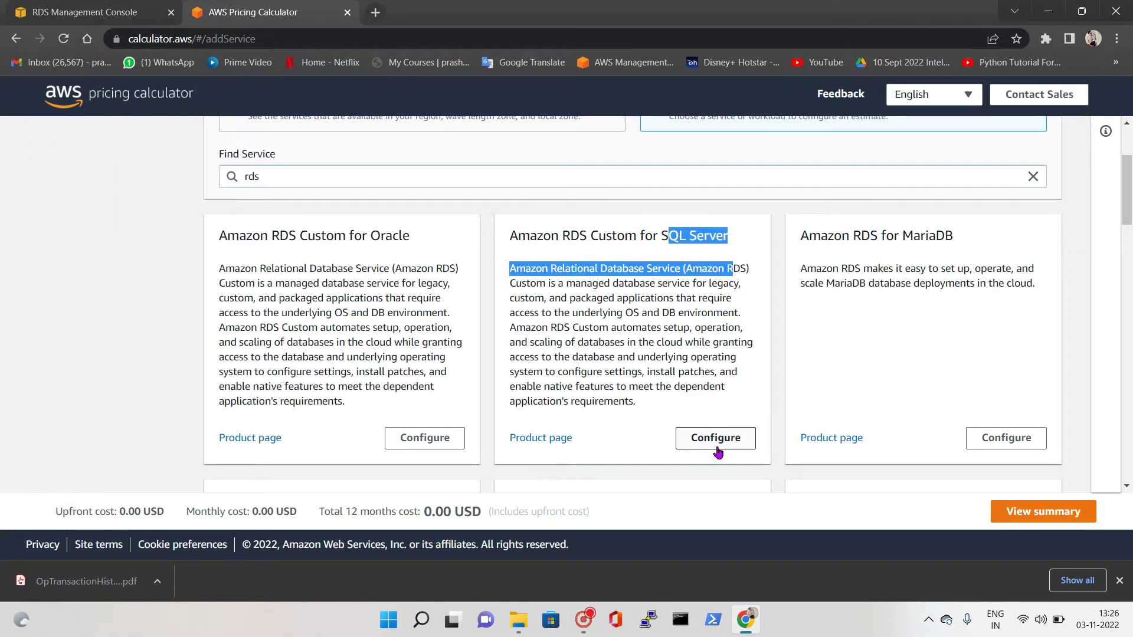
pyautogui.click(716, 438)
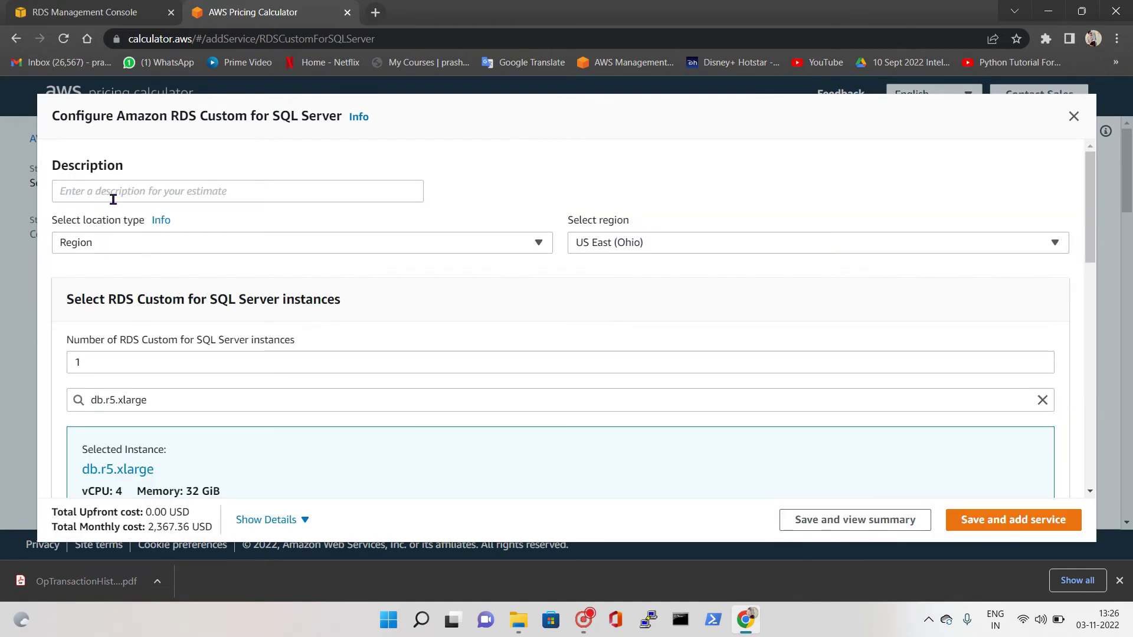
# Set the number of SQL Server instances to 2 and return to the RDS console
pyautogui.scroll(-1, 122, 288)
pyautogui.click(83, 289)
pyautogui.doubleClick(83, 289)
pyautogui.write('2')
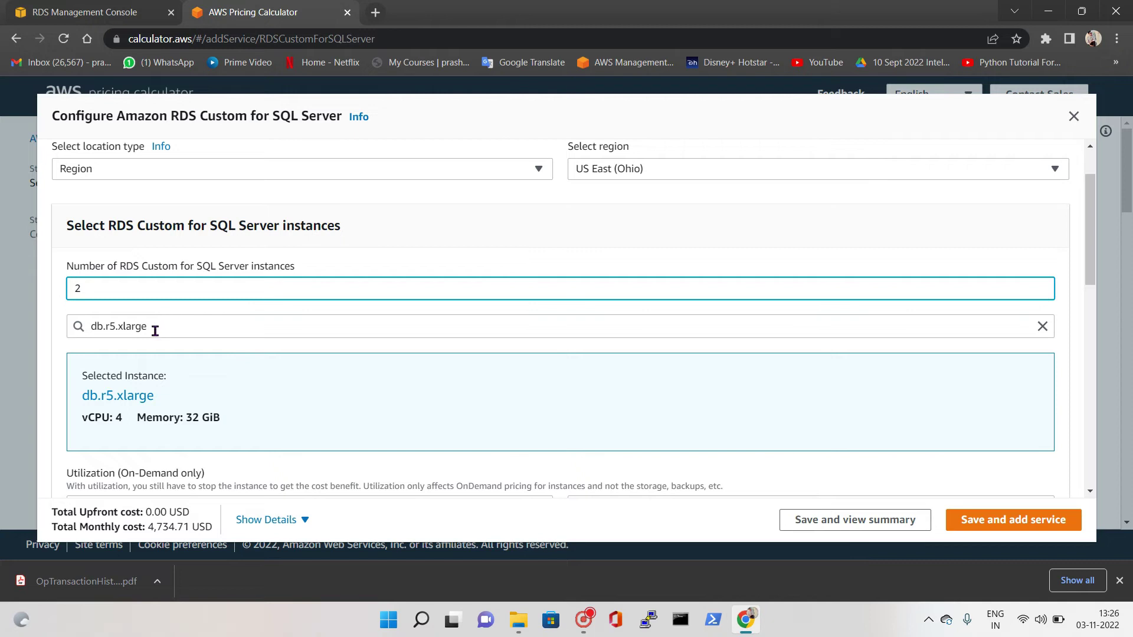
pyautogui.click(106, 13)
pyautogui.click(119, 416)
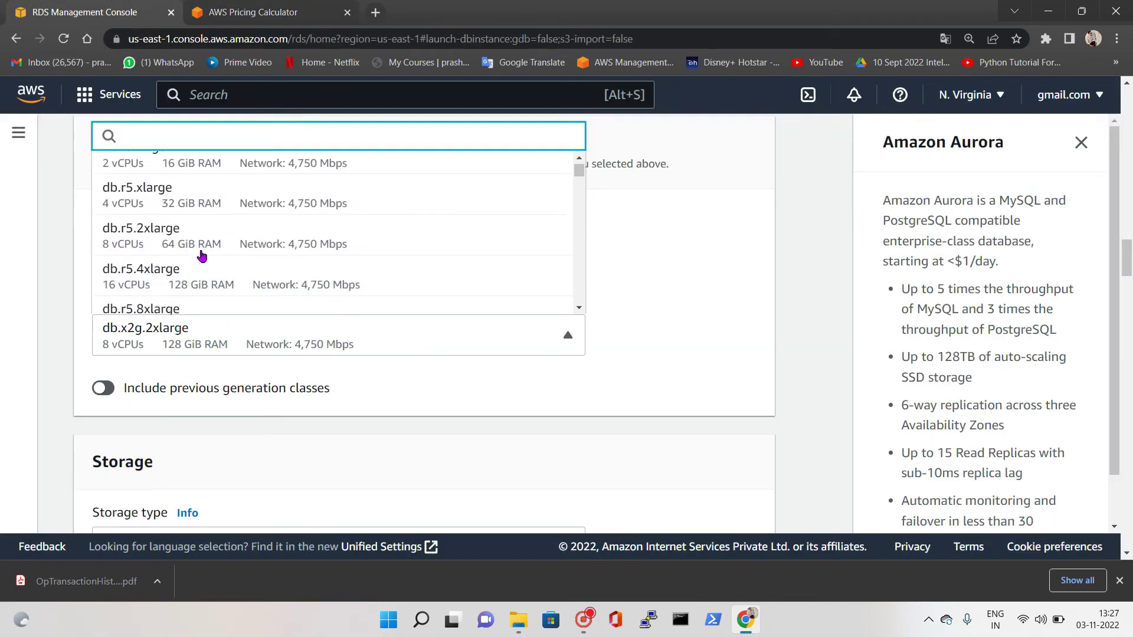
# Select db.r5.2xlarge as the DB instance class
pyautogui.click(200, 263)
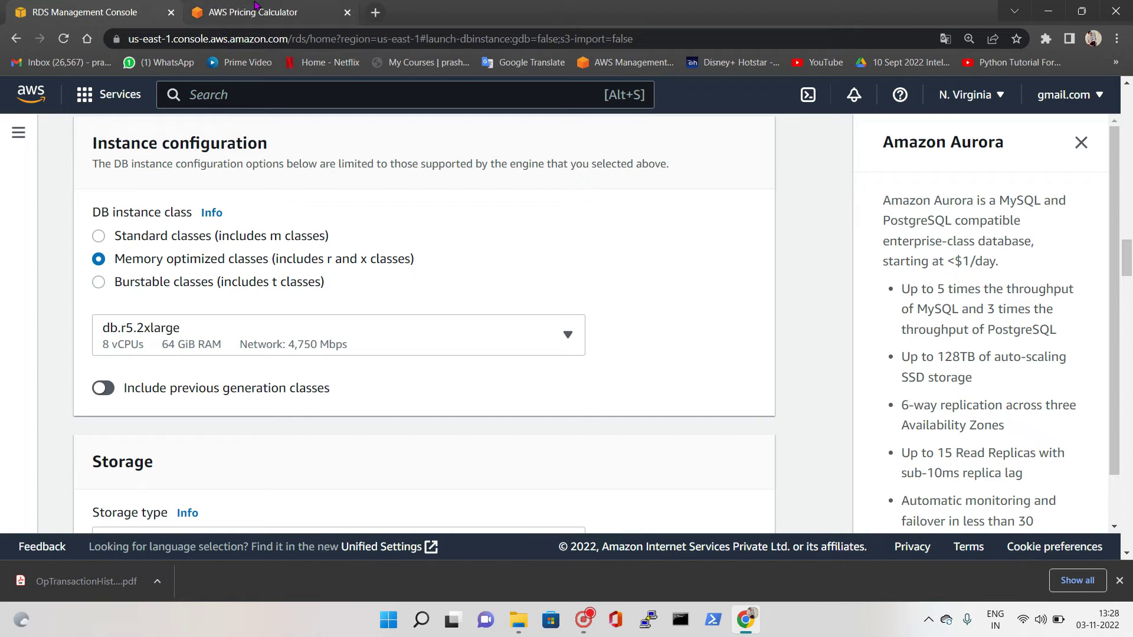
pyautogui.click(234, 9)
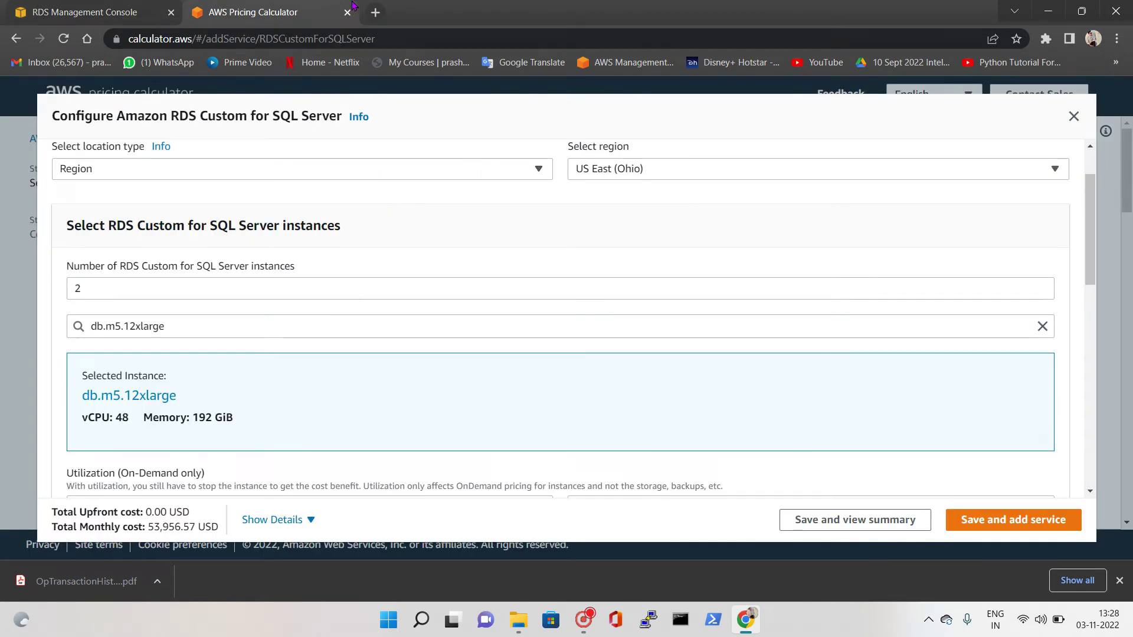
# Select db.r5.2xlarge as the estimate's instance type, bringing the total to 9,446.42 USD/month
pyautogui.click(164, 326)
pyautogui.scroll(-2, 156, 262)
pyautogui.scroll(-3, 159, 270)
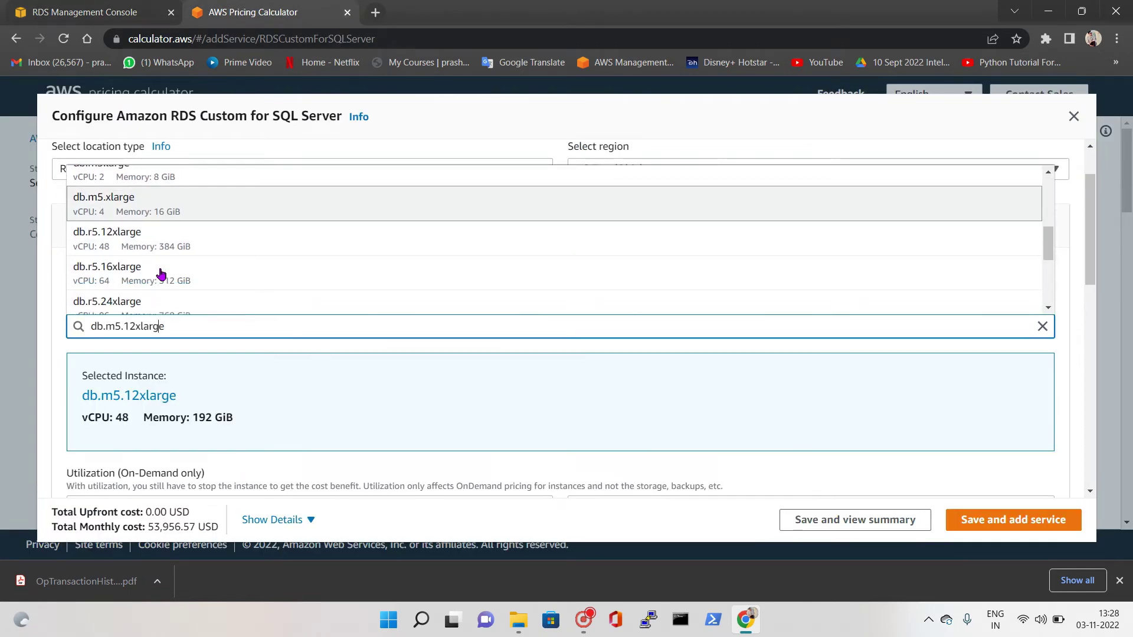
pyautogui.scroll(-2, 148, 265)
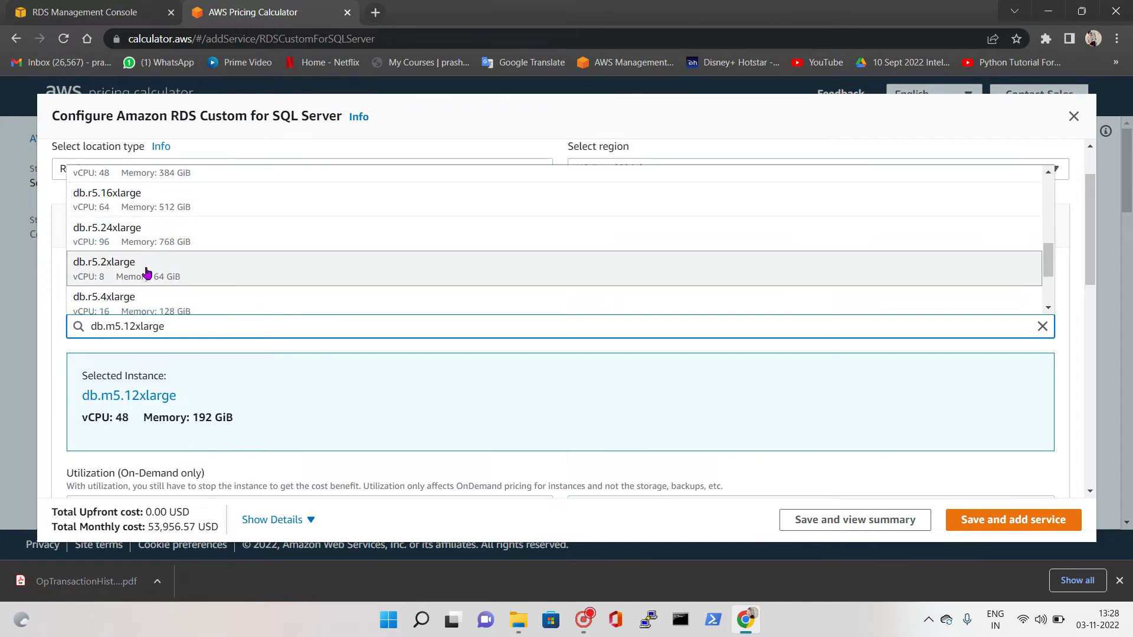
pyautogui.click(130, 275)
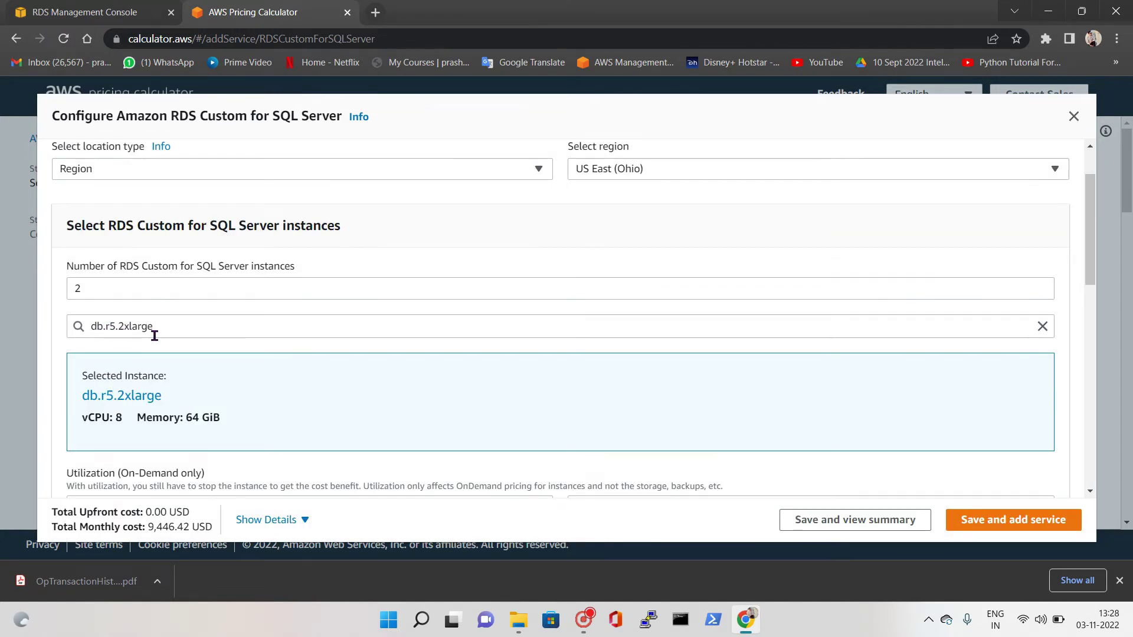
pyautogui.scroll(-1, 180, 335)
pyautogui.scroll(-3, 180, 335)
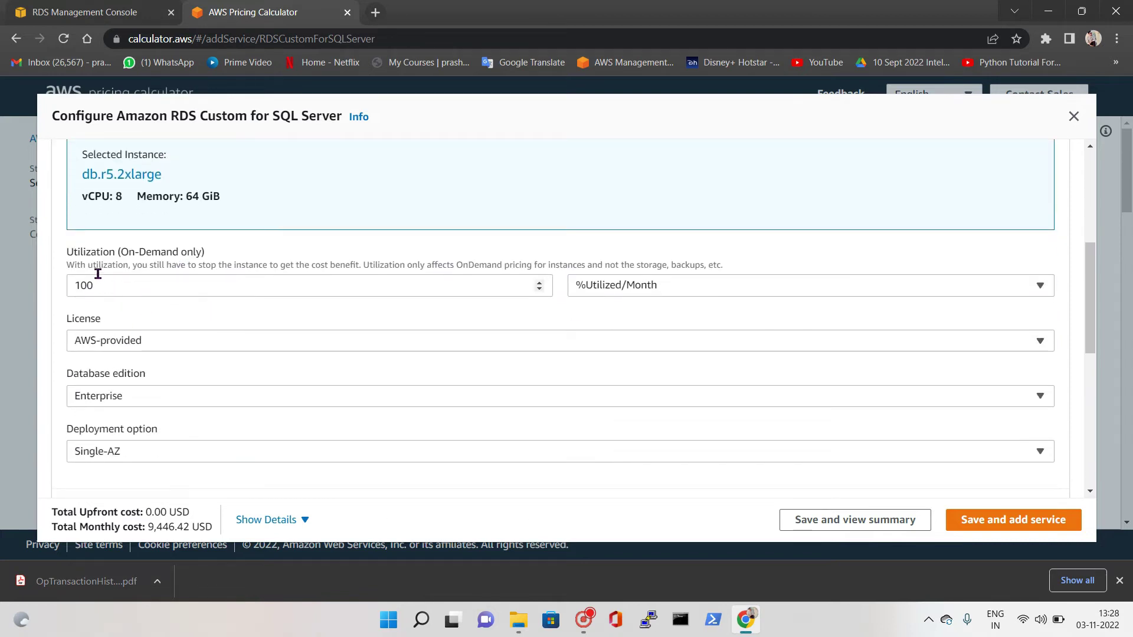
pyautogui.scroll(-1, 224, 307)
pyautogui.scroll(-4, 219, 318)
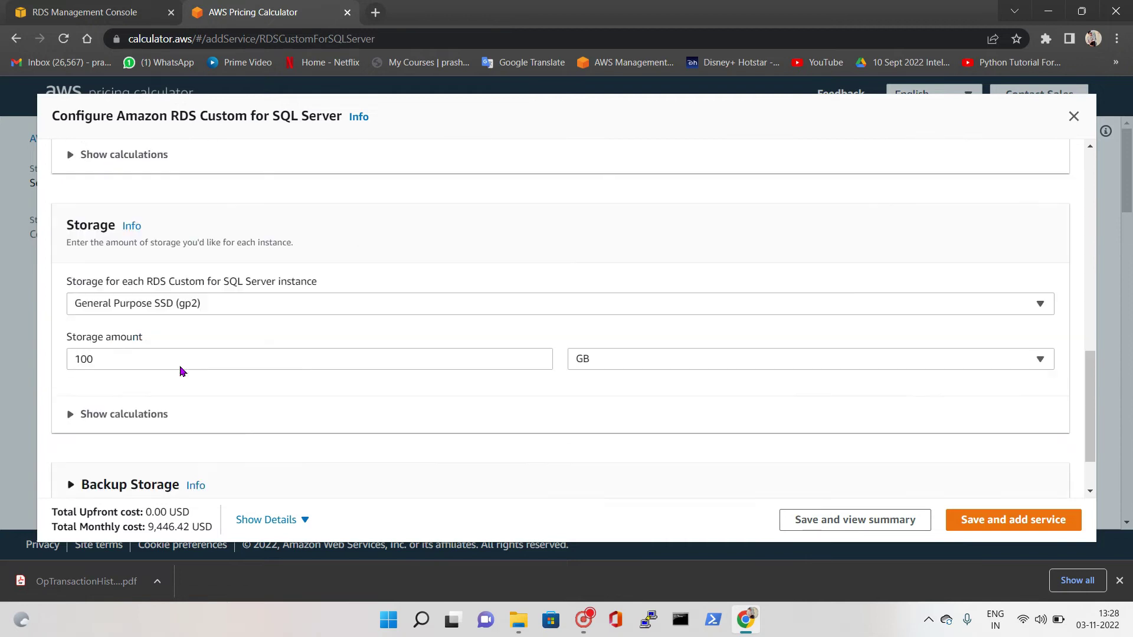
# Set storage to Provisioned IOPS SSD (io1) with 1000 IOPS and a 1100 GB amount
pyautogui.click(216, 293)
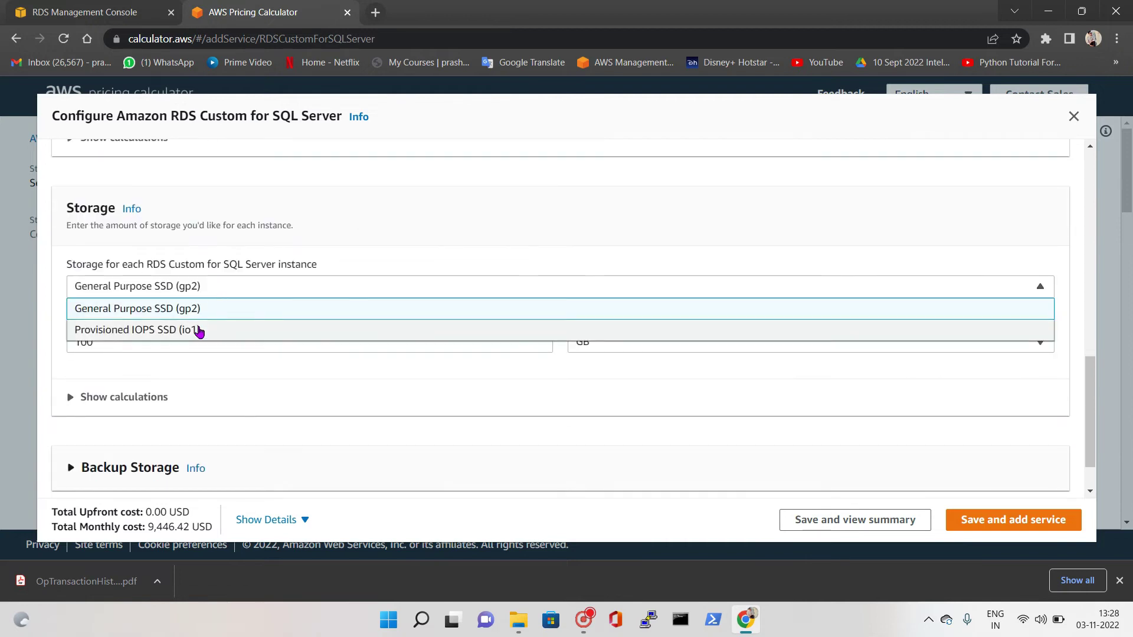
pyautogui.click(201, 330)
pyautogui.doubleClick(115, 344)
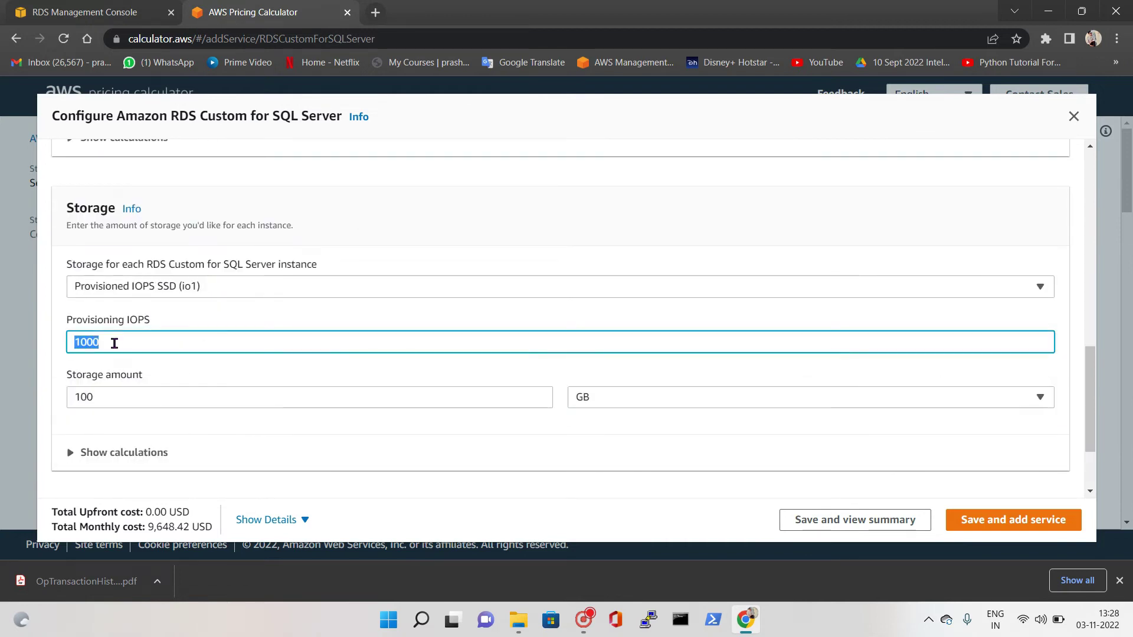
pyautogui.scroll(-1, 124, 362)
pyautogui.click(121, 329)
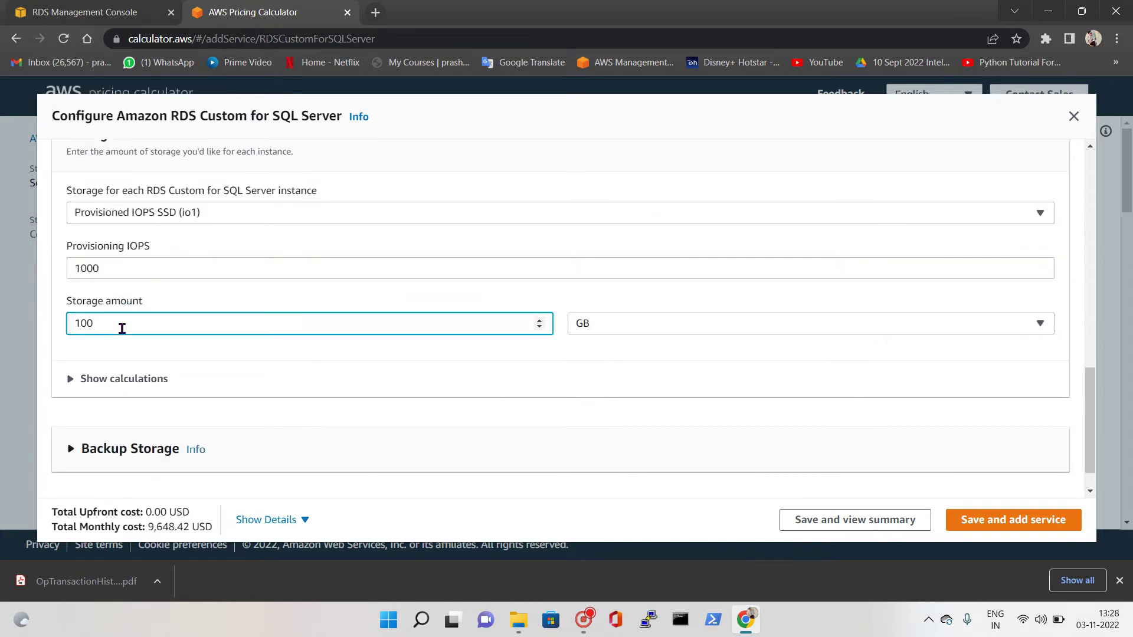
pyautogui.press('BackSpace')
pyautogui.press('BackSpace')
pyautogui.write('110')
pyautogui.press('BackSpace')
pyautogui.press('BackSpace')
pyautogui.write('00')
pyautogui.click(231, 357)
# Show the instance and storage calculations: 9,423.42, 475.00 and 9,898.42 USD monthly totals
pyautogui.scroll(-1, 215, 413)
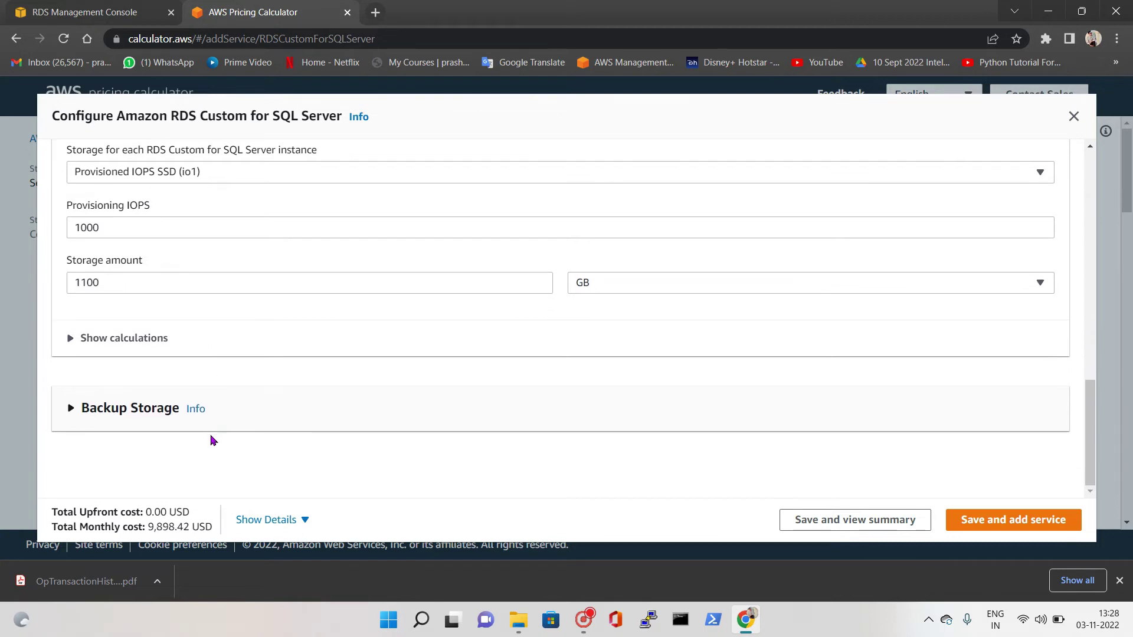
pyautogui.scroll(5, 170, 394)
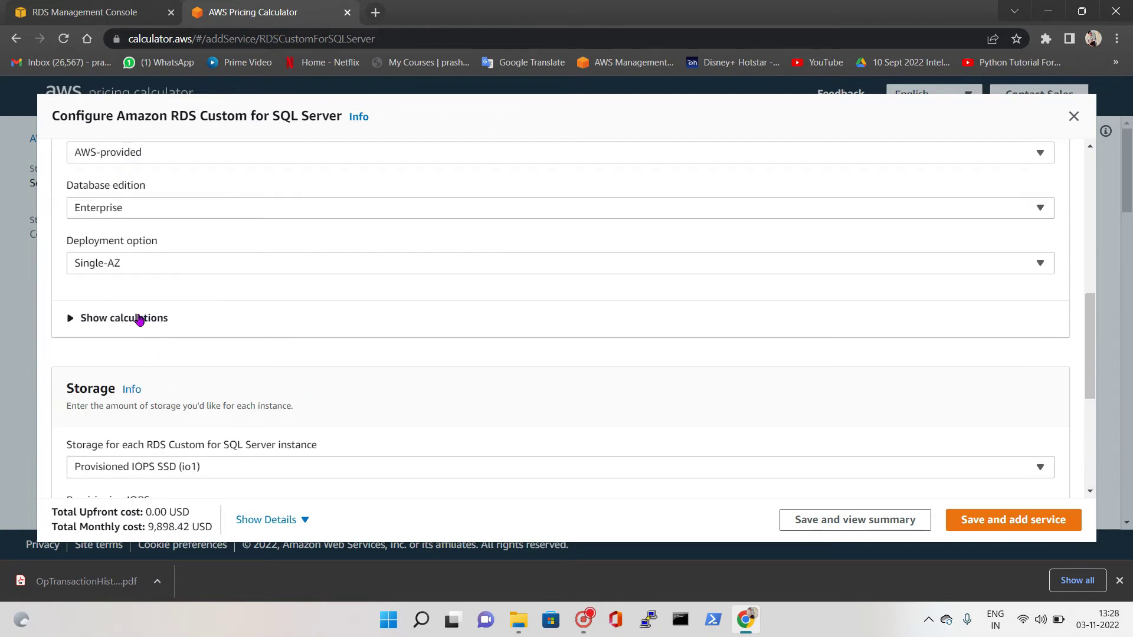
pyautogui.click(139, 319)
pyautogui.scroll(5, 125, 293)
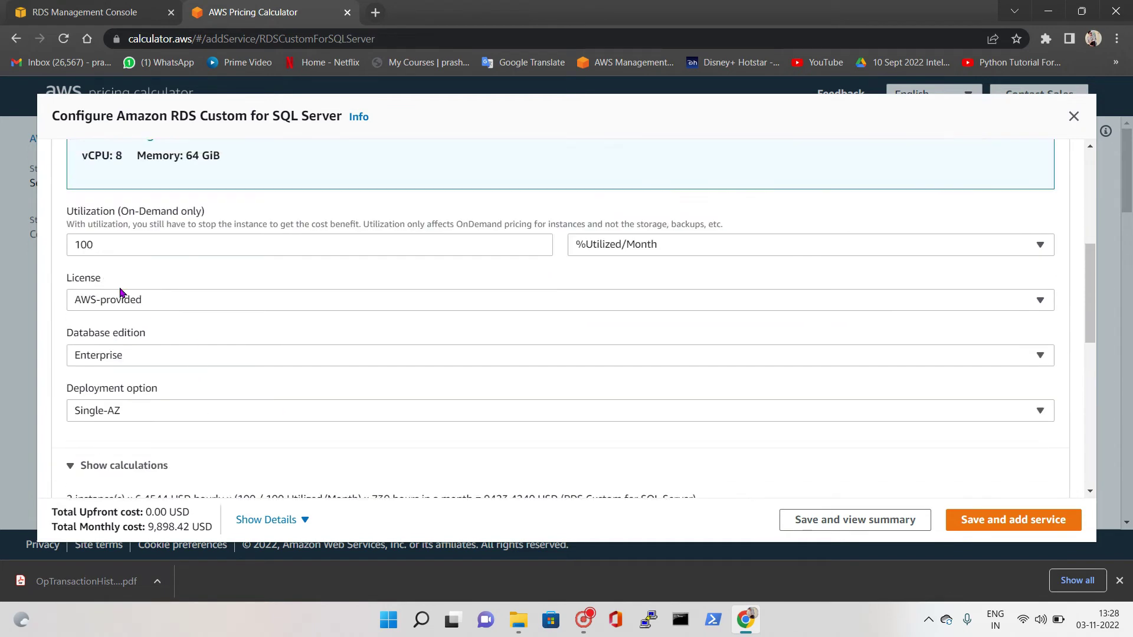
pyautogui.scroll(-5, 126, 294)
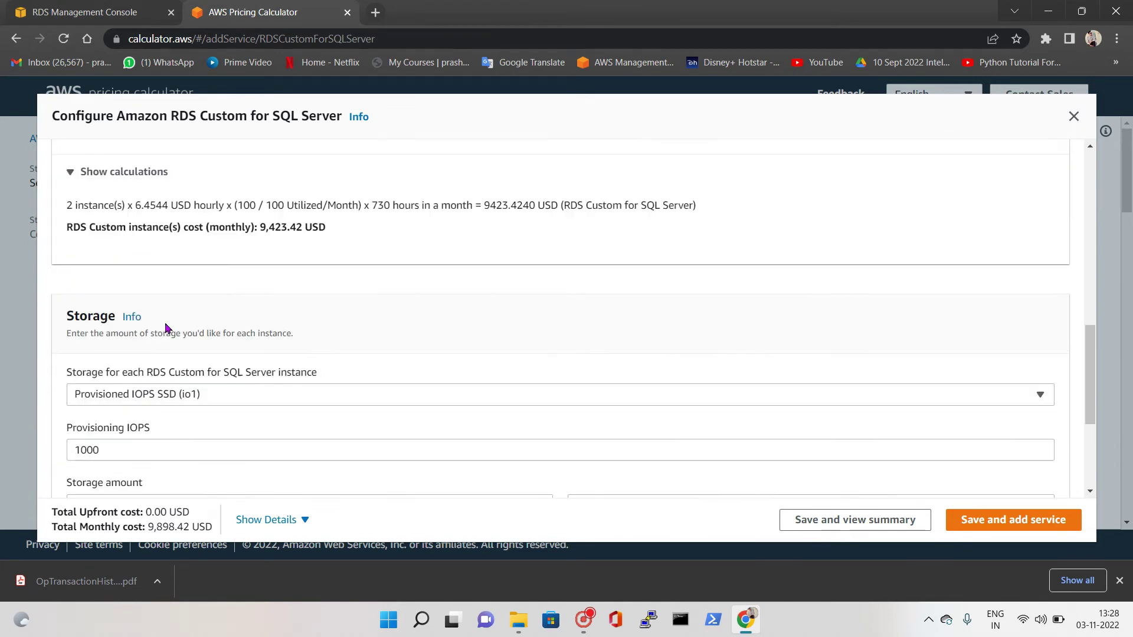
pyautogui.moveTo(258, 225); pyautogui.dragTo(329, 240)
pyautogui.scroll(-4, 323, 313)
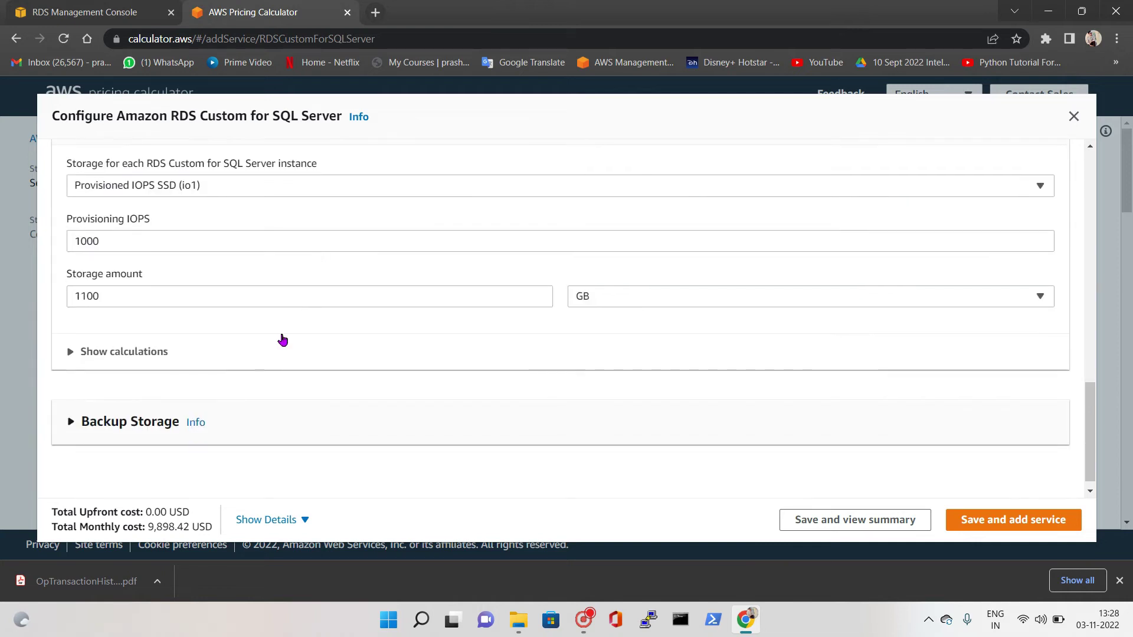
pyautogui.click(139, 342)
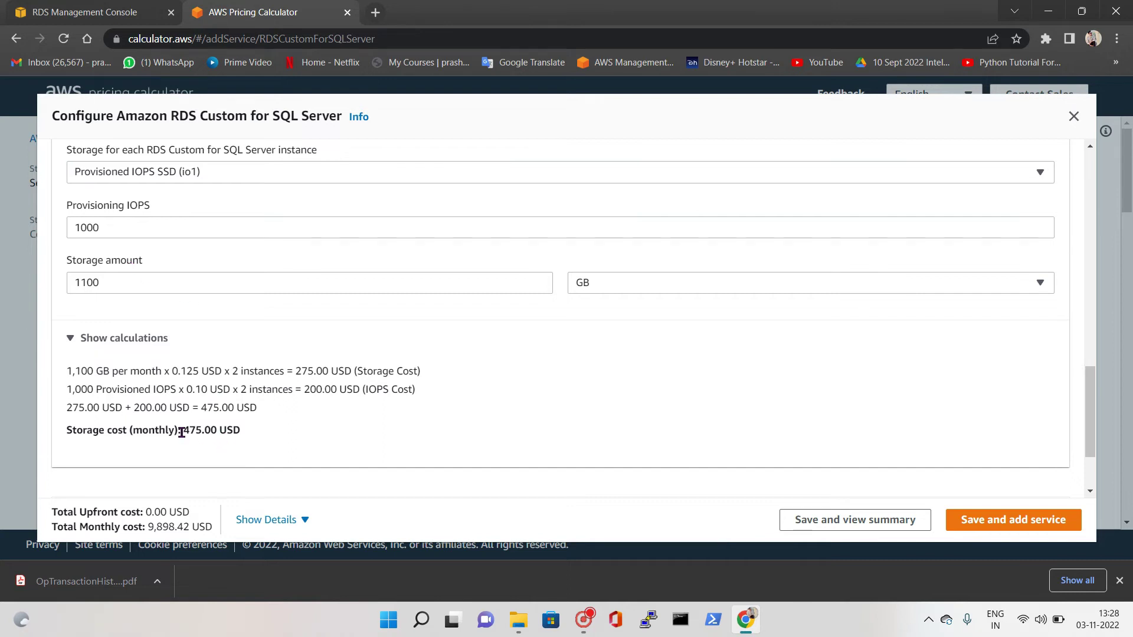
pyautogui.moveTo(186, 433); pyautogui.dragTo(240, 431)
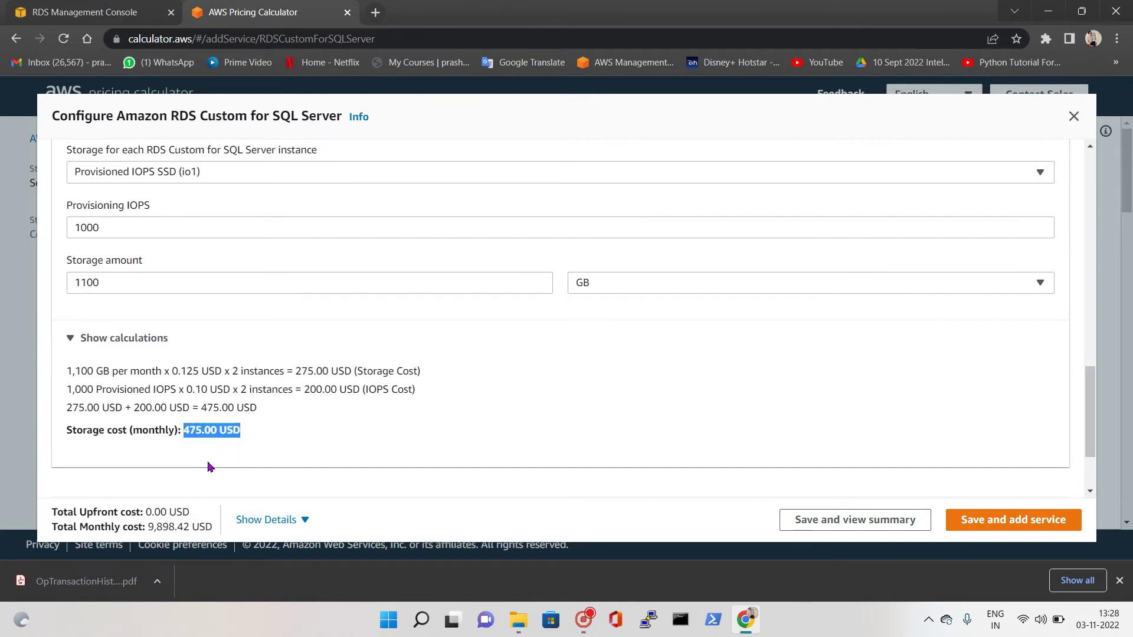
pyautogui.scroll(-2, 208, 466)
pyautogui.moveTo(147, 527); pyautogui.dragTo(197, 528)
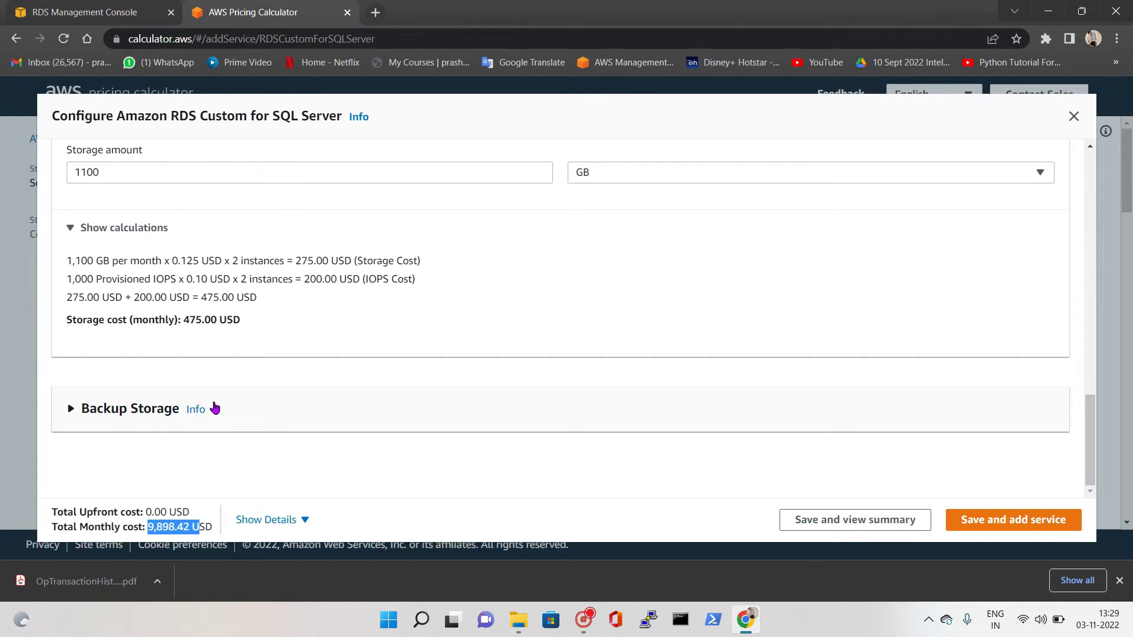
pyautogui.click(126, 7)
# Scroll through the Create database form up to Templates to review the configured settings
pyautogui.scroll(-20, 378, 404)
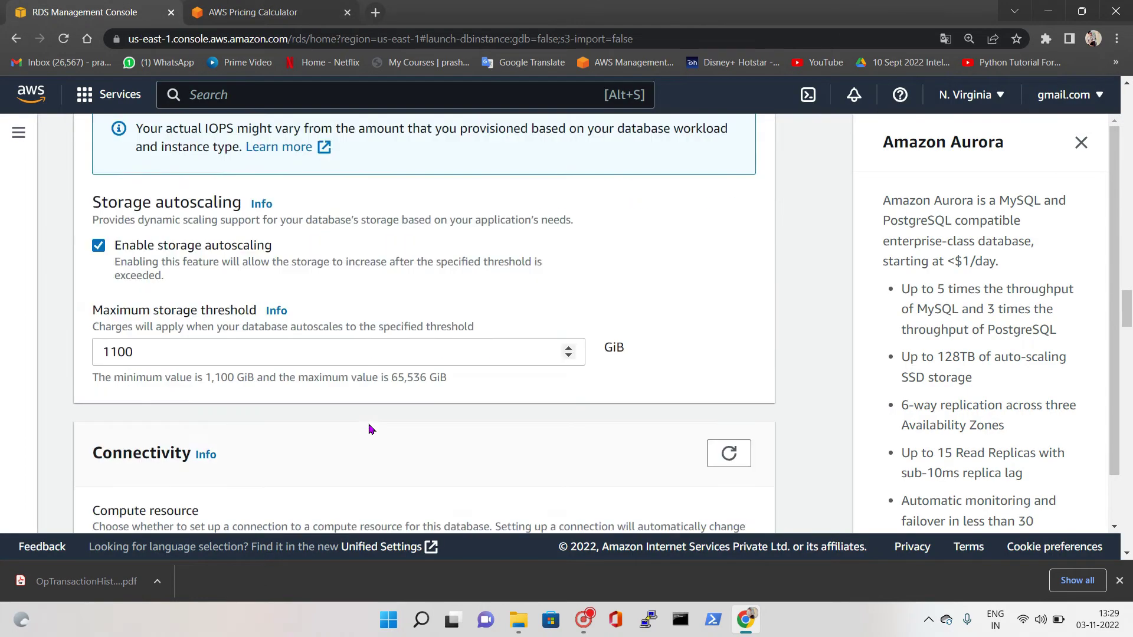
pyautogui.scroll(-15, 544, 495)
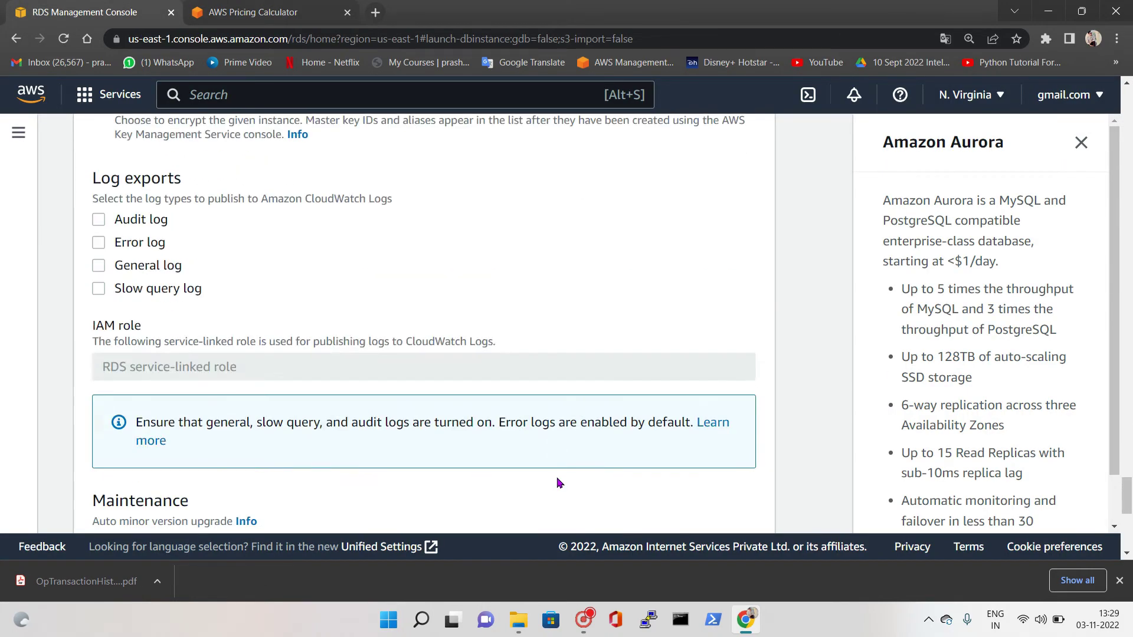
pyautogui.scroll(20, 228, 392)
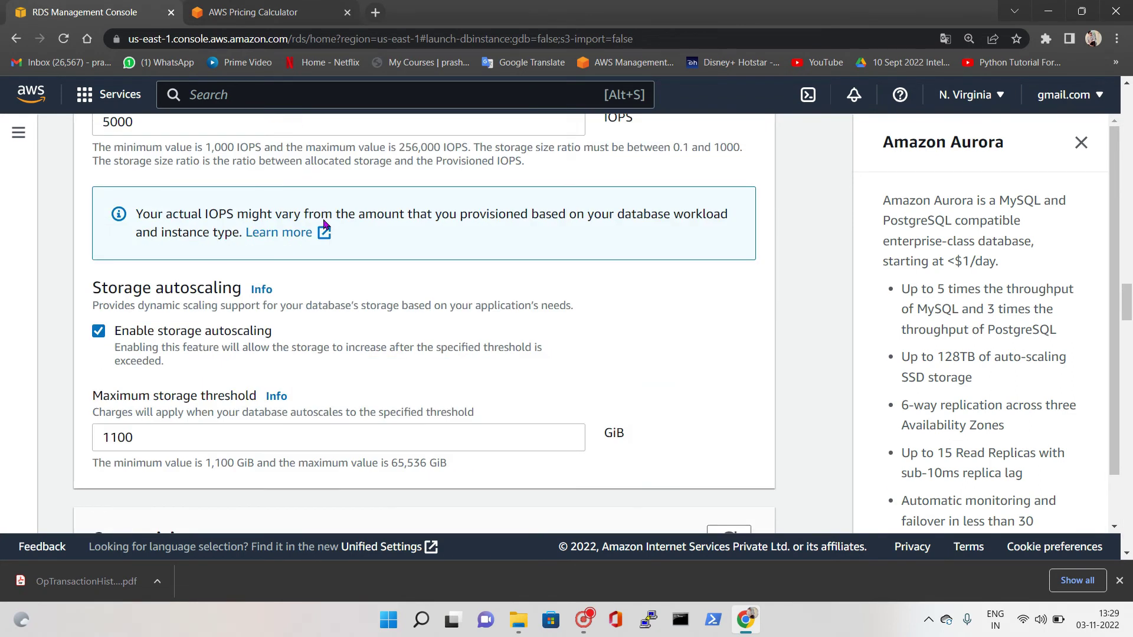
pyautogui.scroll(10, 279, 408)
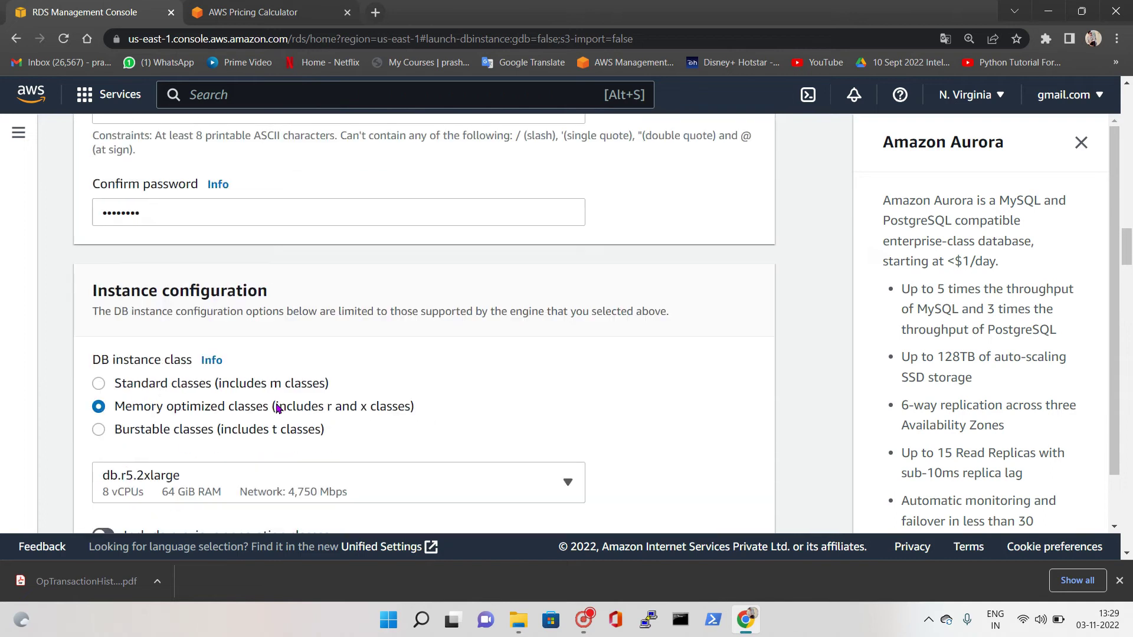
pyautogui.scroll(12, 267, 380)
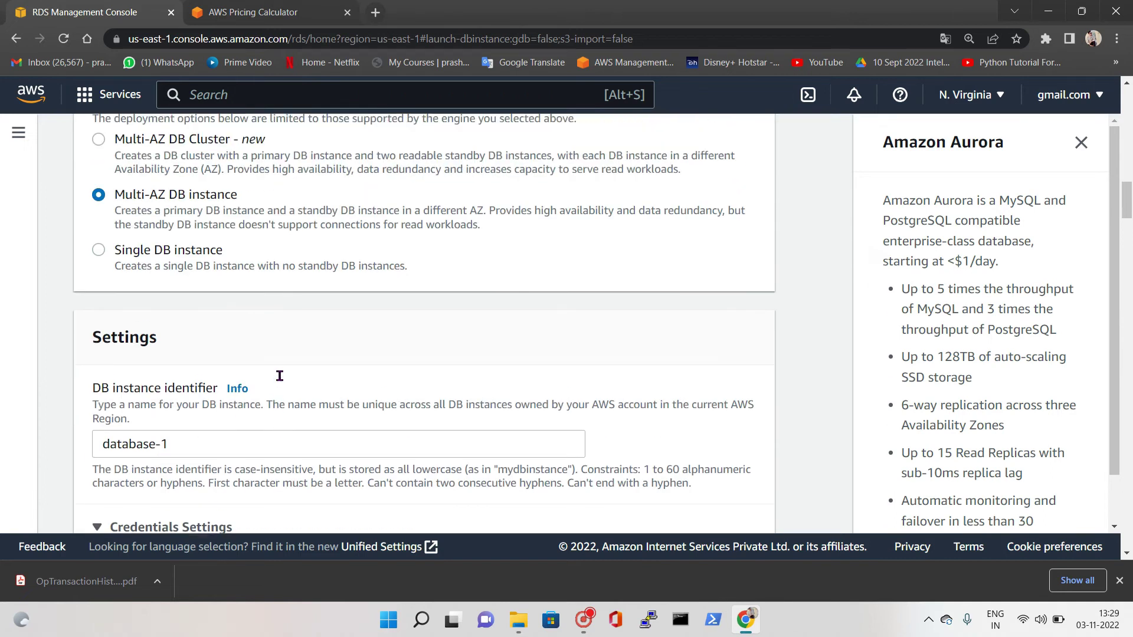
pyautogui.scroll(4, 279, 376)
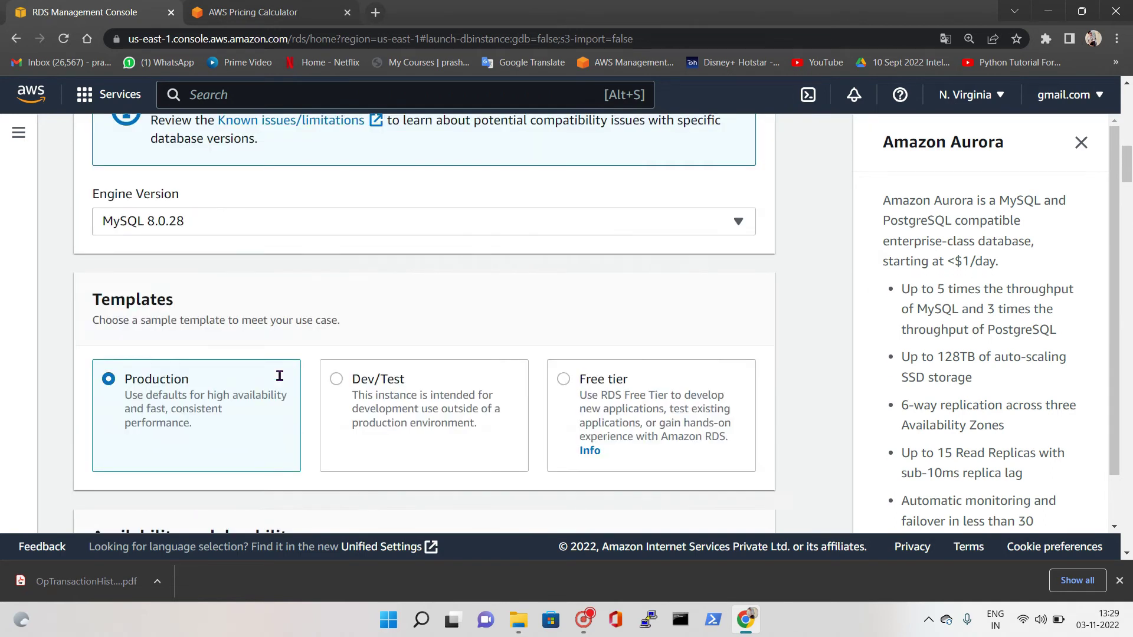
# Select the Free tier template for the MySQL database
pyautogui.click(564, 379)
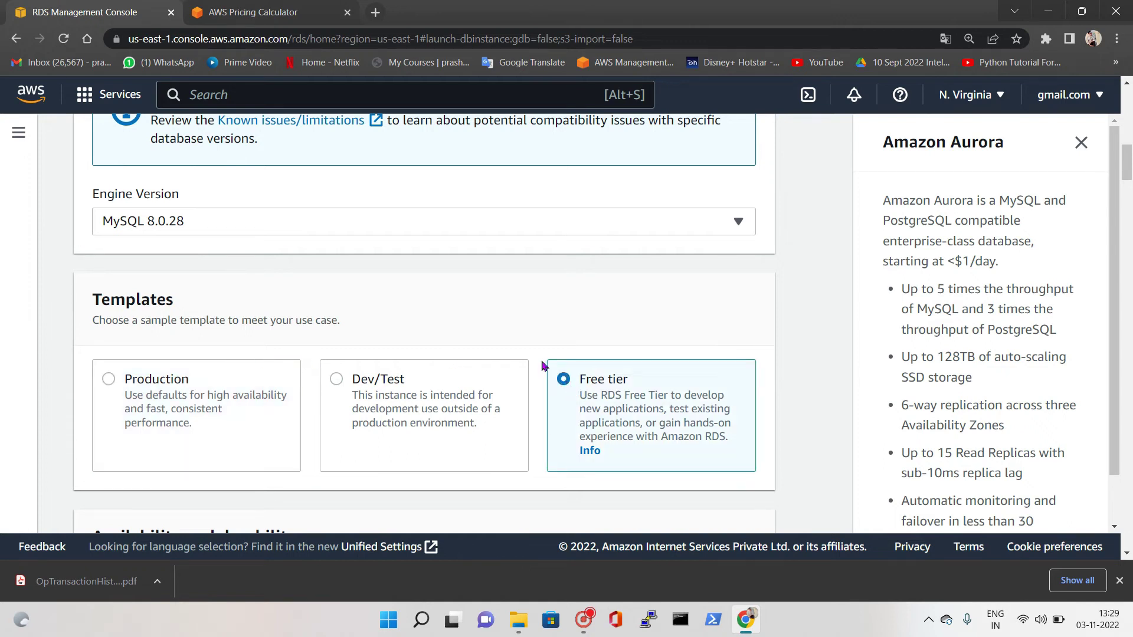
pyautogui.scroll(-6, 543, 366)
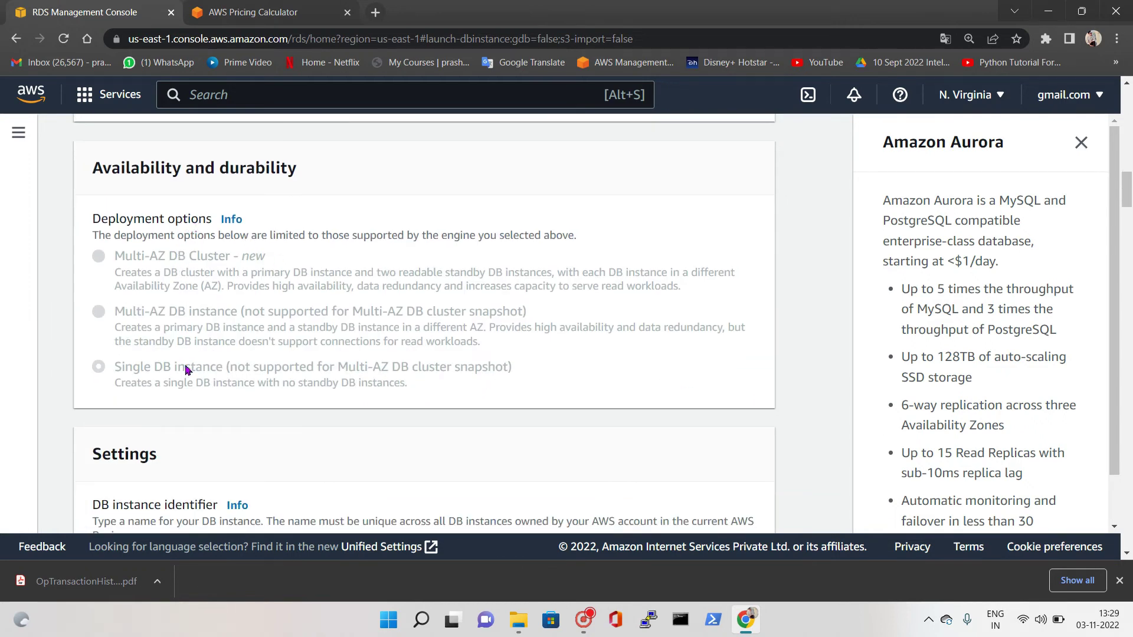
pyautogui.scroll(-4, 153, 354)
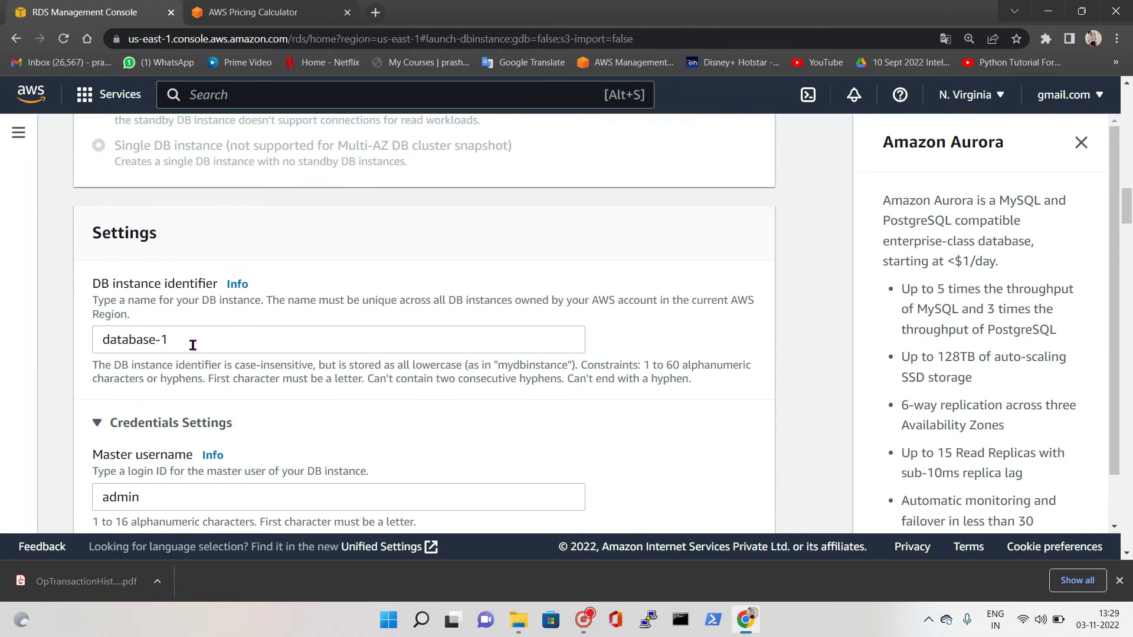
pyautogui.scroll(-4, 166, 343)
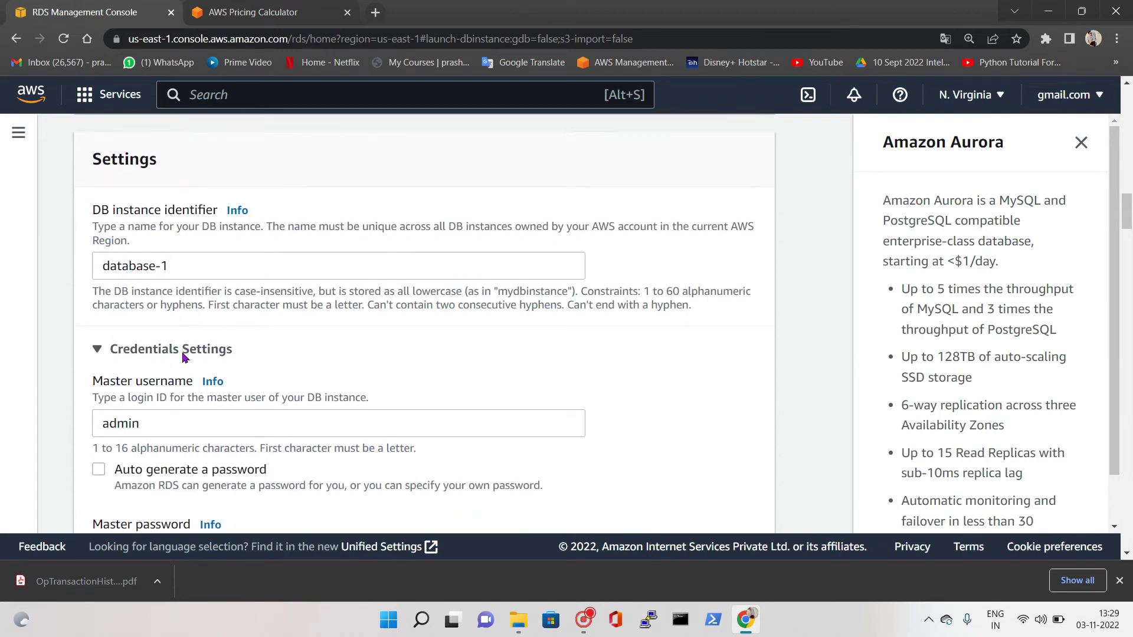
pyautogui.scroll(3, 171, 126)
# Change the DB instance identifier from database-1, then review the db.t3.micro class and gp2 storage
pyautogui.click(184, 269)
pyautogui.press('BackSpace')
pyautogui.write('03nov')
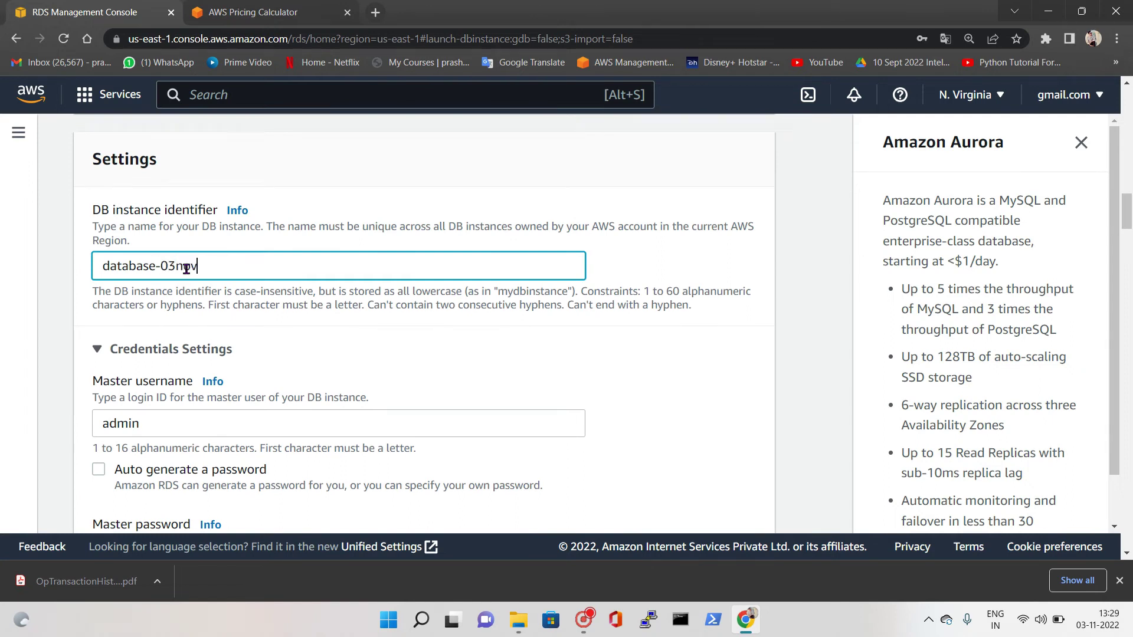
pyautogui.scroll(-5, 186, 268)
pyautogui.scroll(-4, 169, 358)
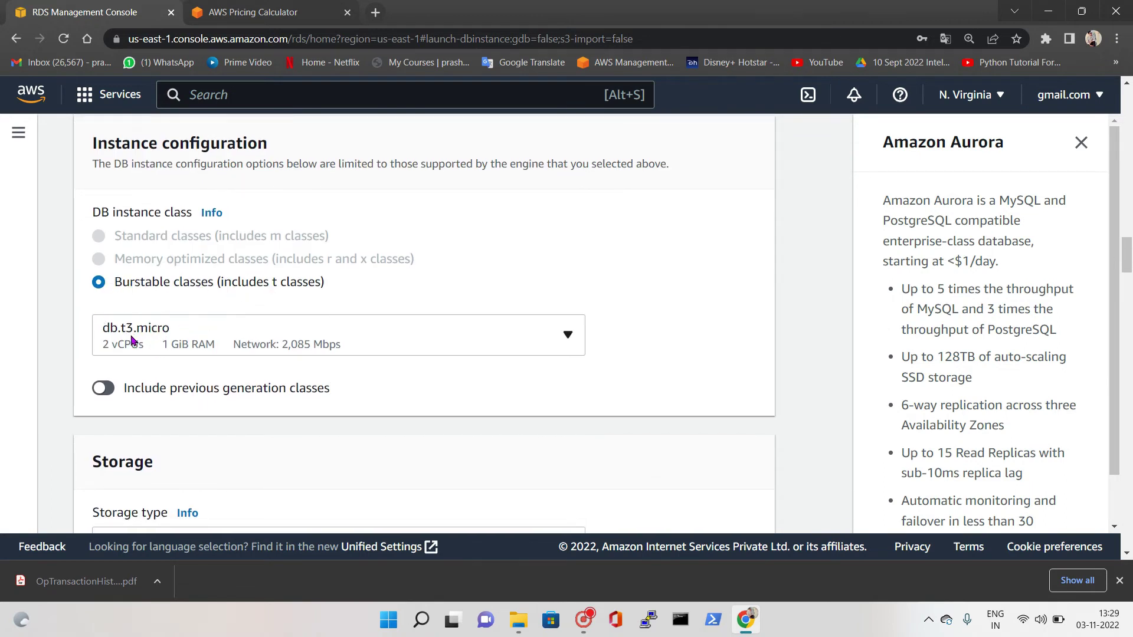
pyautogui.scroll(-4, 184, 352)
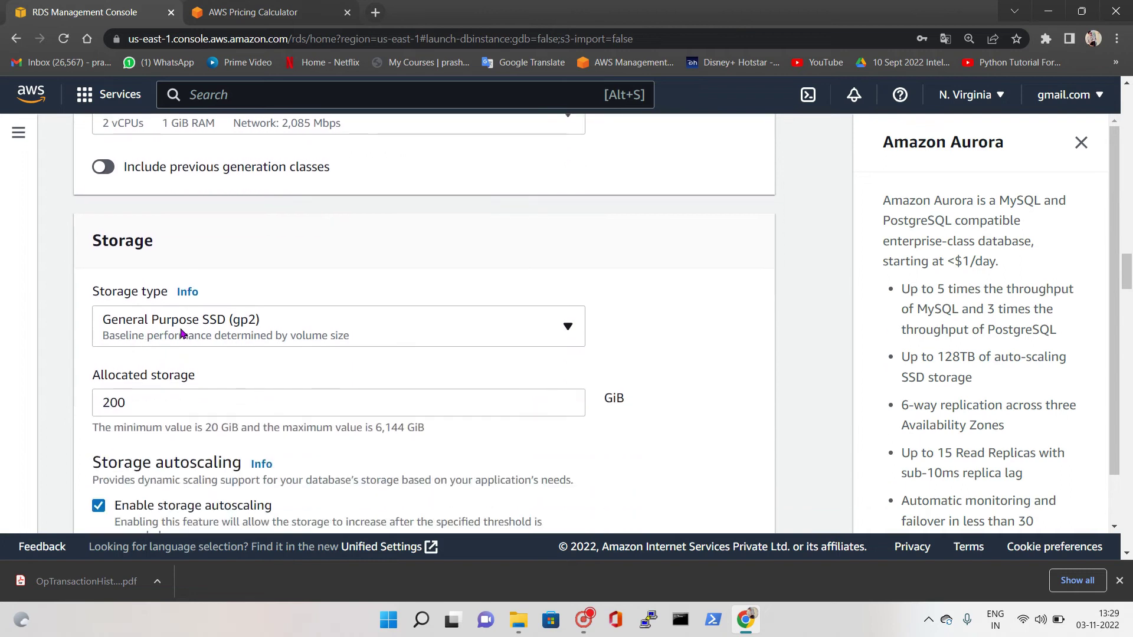
pyautogui.scroll(-1, 156, 404)
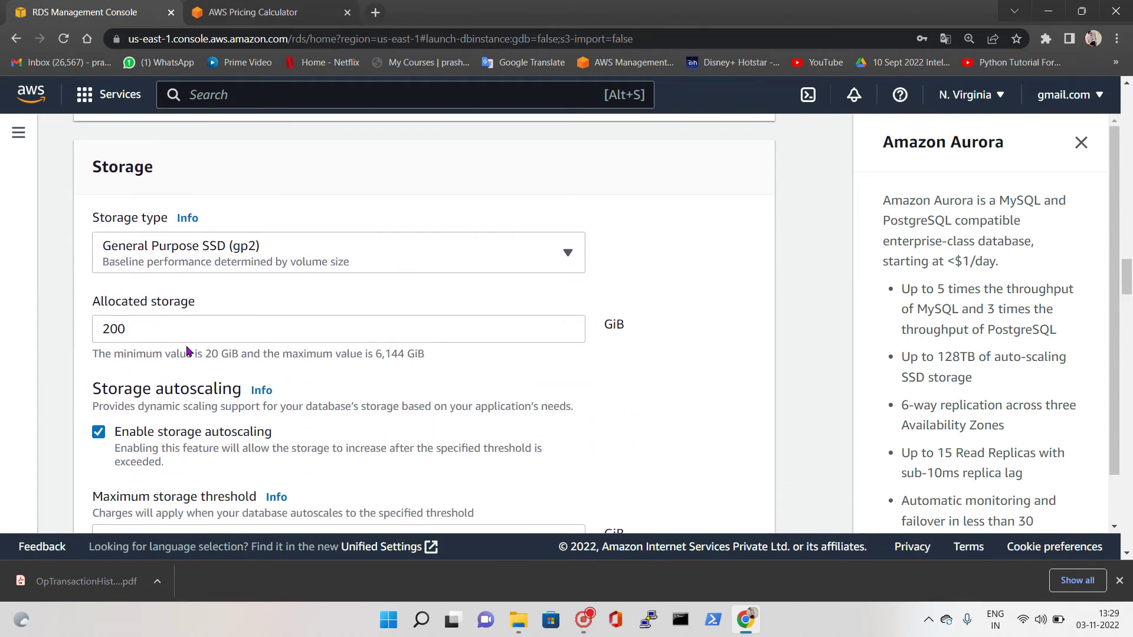
# Reduce allocated storage to 20 GiB and set the maximum storage threshold to 22 GiB
pyautogui.click(138, 327)
pyautogui.press('BackSpace')
pyautogui.scroll(-2, 206, 354)
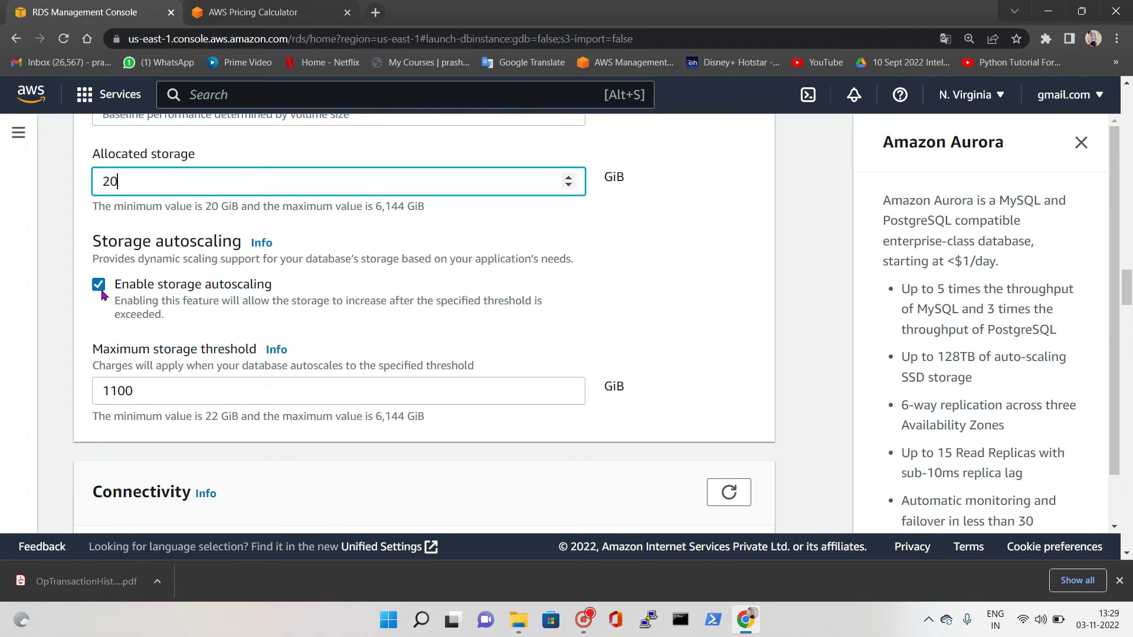
pyautogui.doubleClick(138, 394)
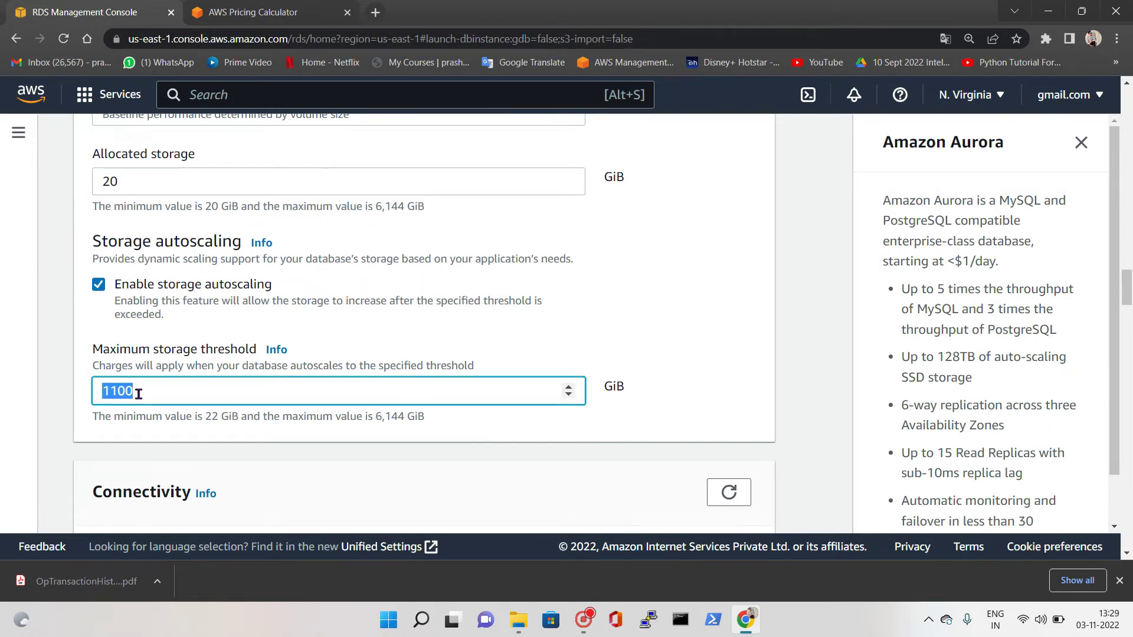
pyautogui.write('22')
# Keep the Availability Zone at No preference and go to the Initial database name field
pyautogui.scroll(-6, 230, 418)
pyautogui.scroll(-9, 262, 381)
pyautogui.scroll(-5, 152, 352)
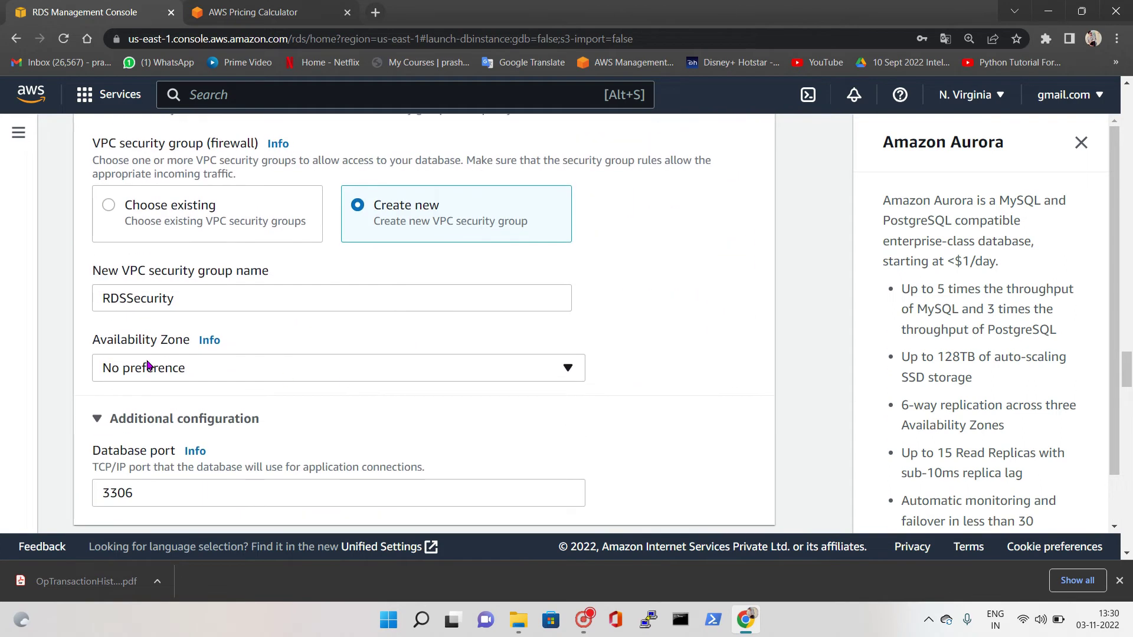
pyautogui.scroll(-1, 167, 308)
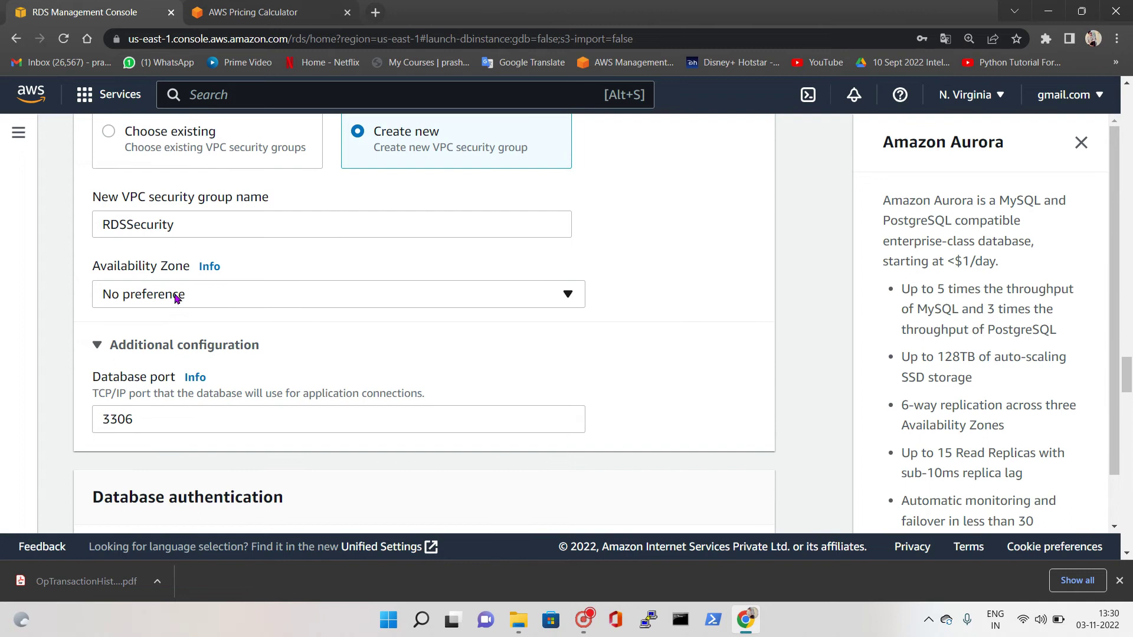
pyautogui.click(177, 297)
pyautogui.click(293, 322)
pyautogui.scroll(-3, 614, 362)
pyautogui.scroll(-7, 315, 321)
pyautogui.scroll(-3, 180, 304)
pyautogui.click(161, 169)
# Enter the initial database name AWS-RDS-3nd in Additional configuration
pyautogui.write('Daba')
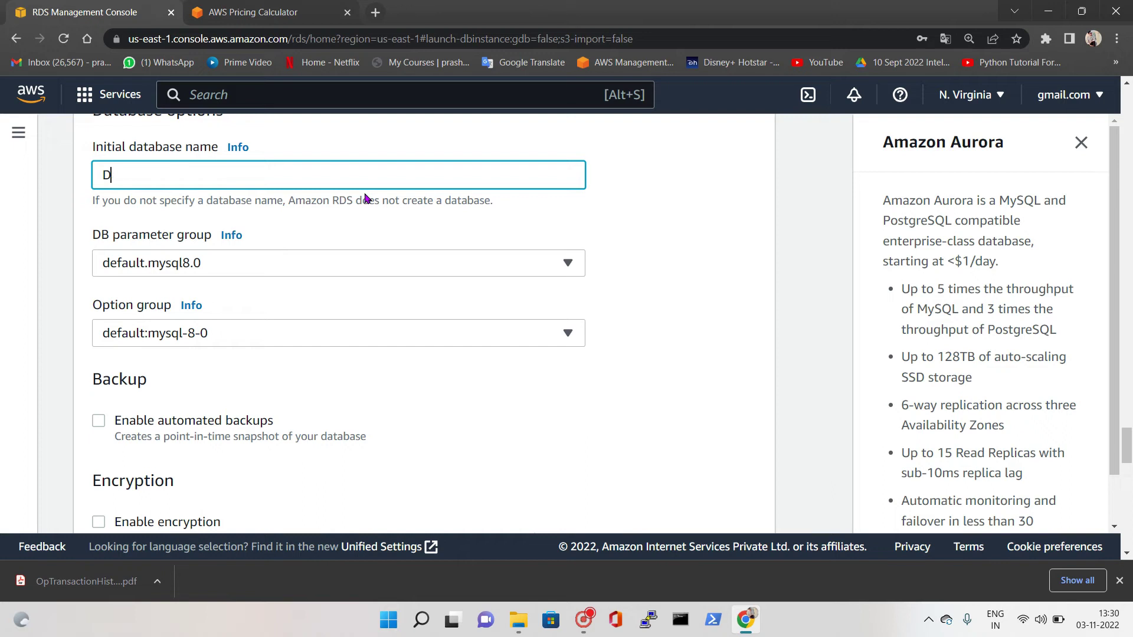
pyautogui.press('BackSpace')
pyautogui.press('BackSpace')
pyautogui.press('BackSpace')
pyautogui.write('ADS')
pyautogui.press('BackSpace')
pyautogui.press('BackSpace')
pyautogui.write('WS-RDS-3nd')
# Review the free tier terms: 12-month period, instance hours and 20 GB storage
pyautogui.scroll(-8, 207, 308)
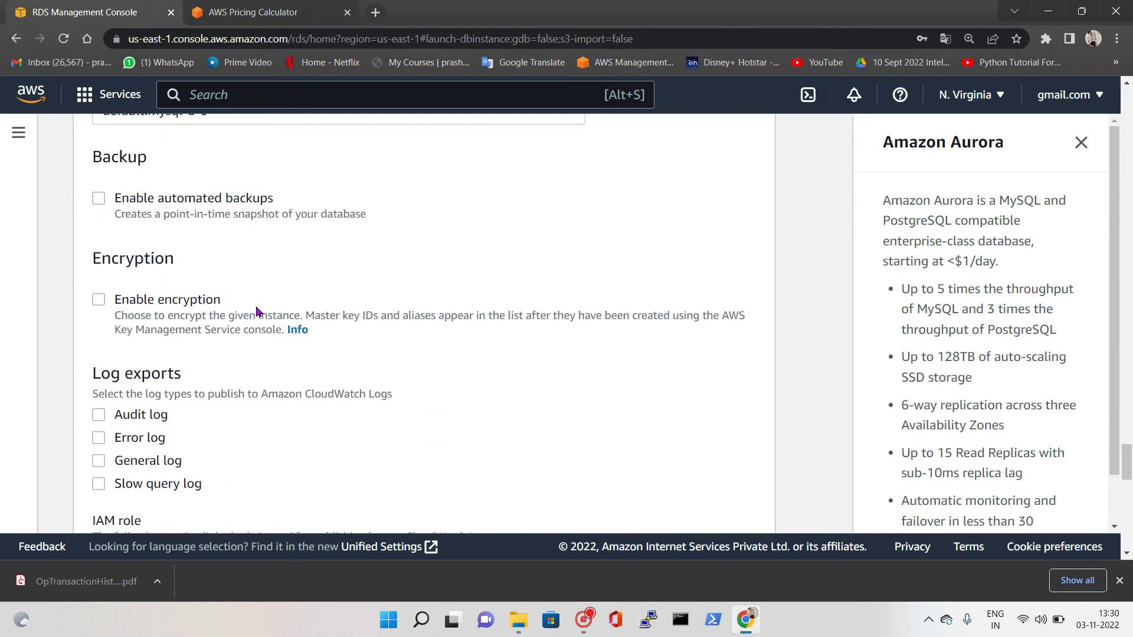
pyautogui.scroll(-4, 191, 319)
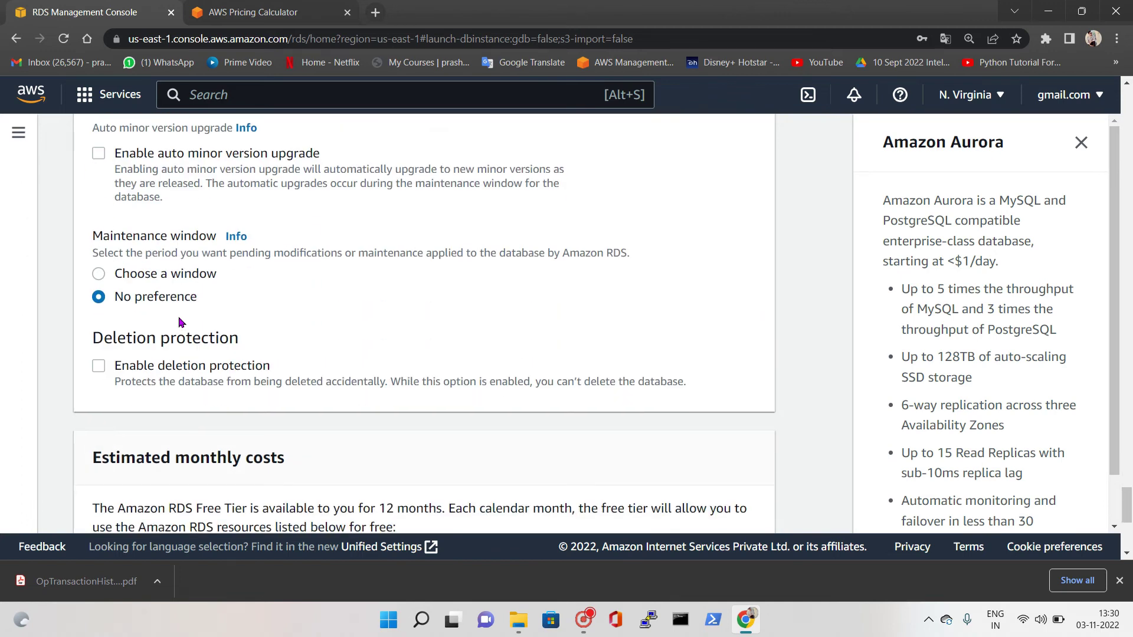
pyautogui.scroll(-5, 181, 322)
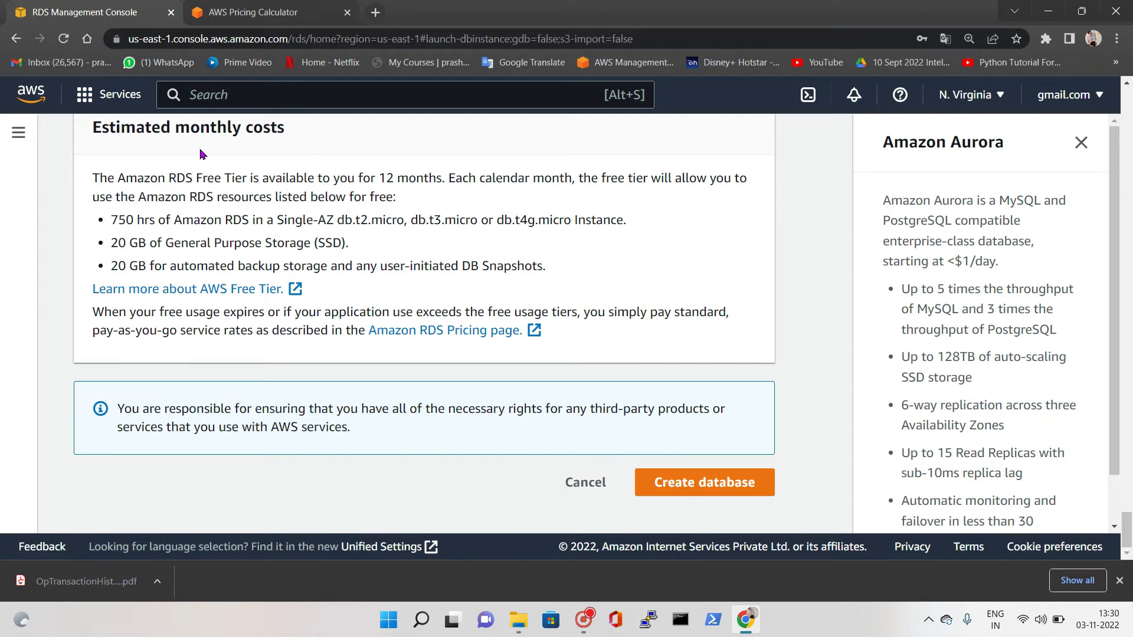
pyautogui.scroll(1, 169, 199)
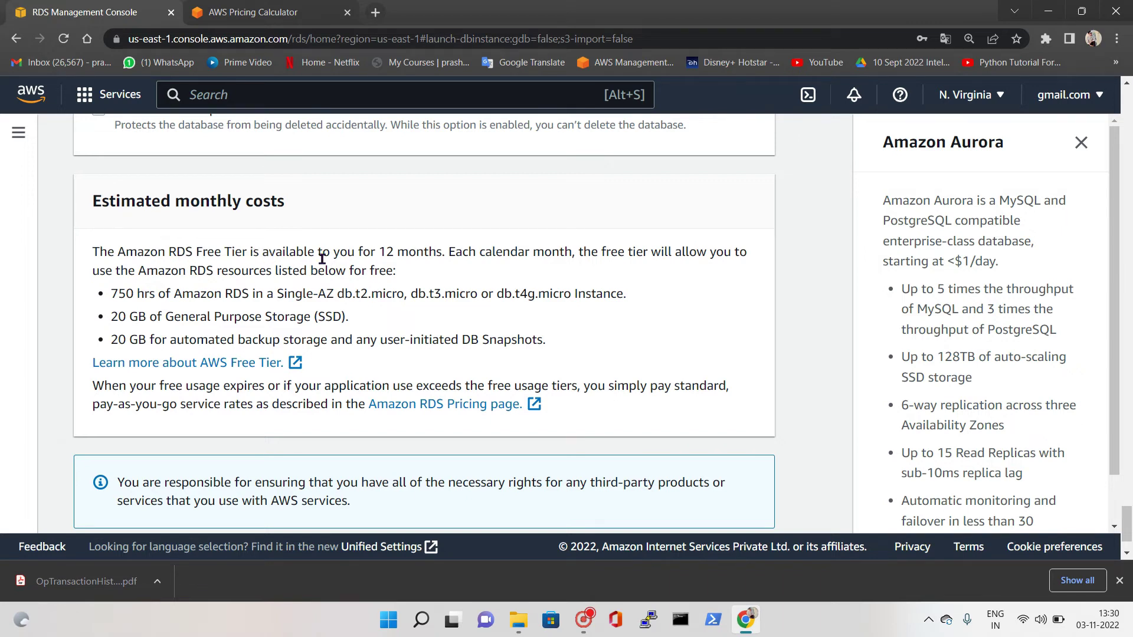
pyautogui.moveTo(431, 259); pyautogui.dragTo(378, 253)
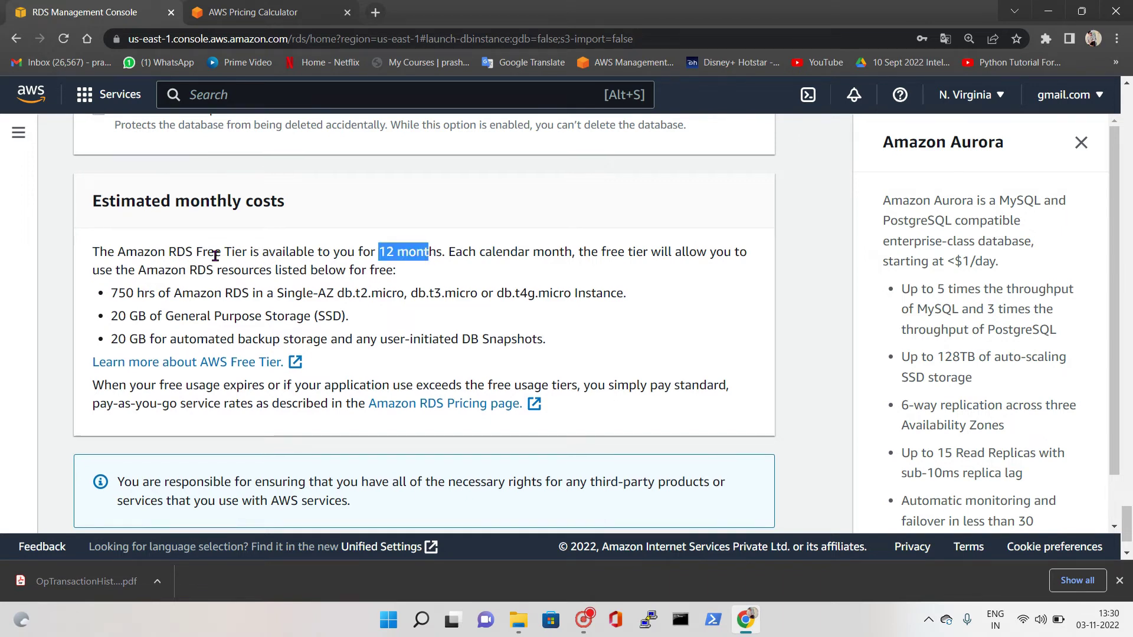
pyautogui.moveTo(117, 293); pyautogui.dragTo(538, 294)
pyautogui.click(319, 293)
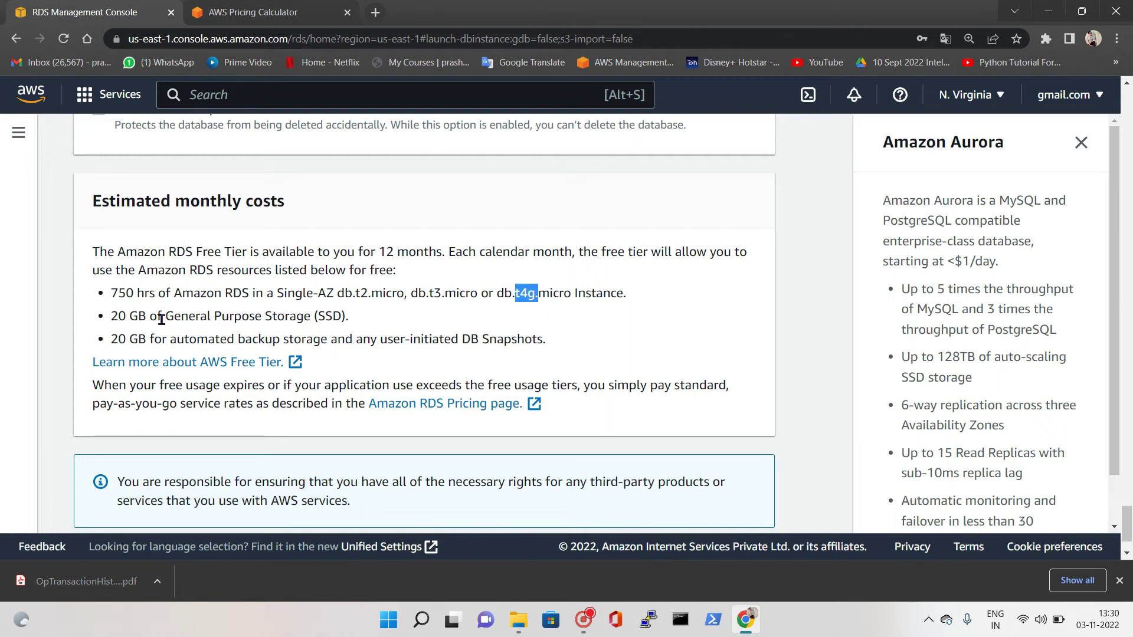
pyautogui.moveTo(109, 319); pyautogui.dragTo(129, 339)
pyautogui.scroll(-1, 253, 331)
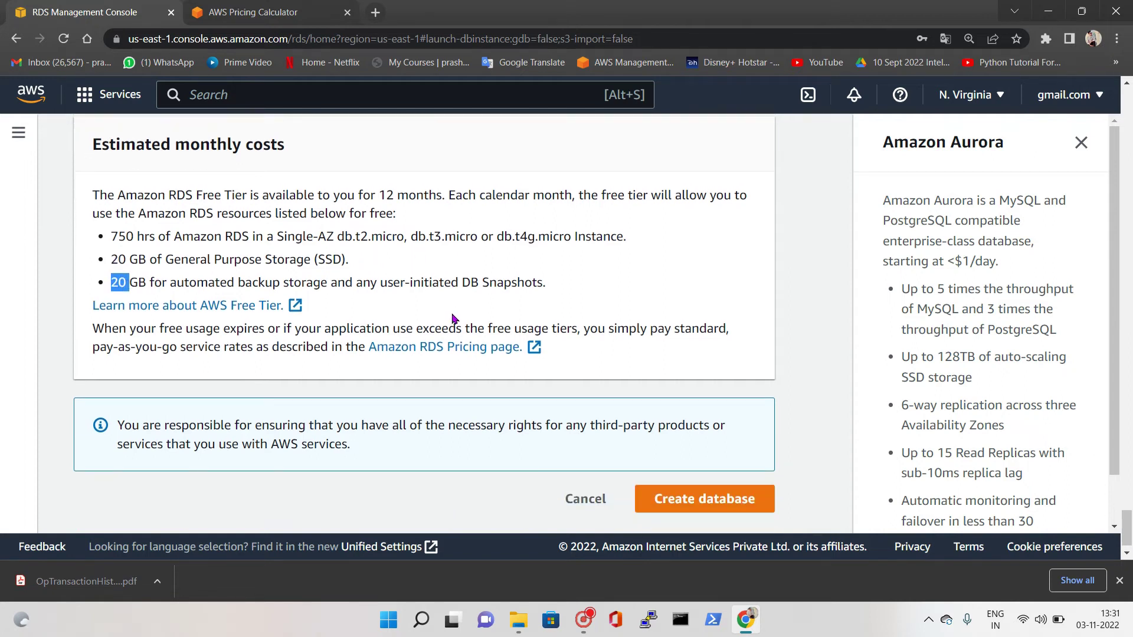
# Remove the invalid hyphens from the database name and create database-03nov
pyautogui.click(712, 492)
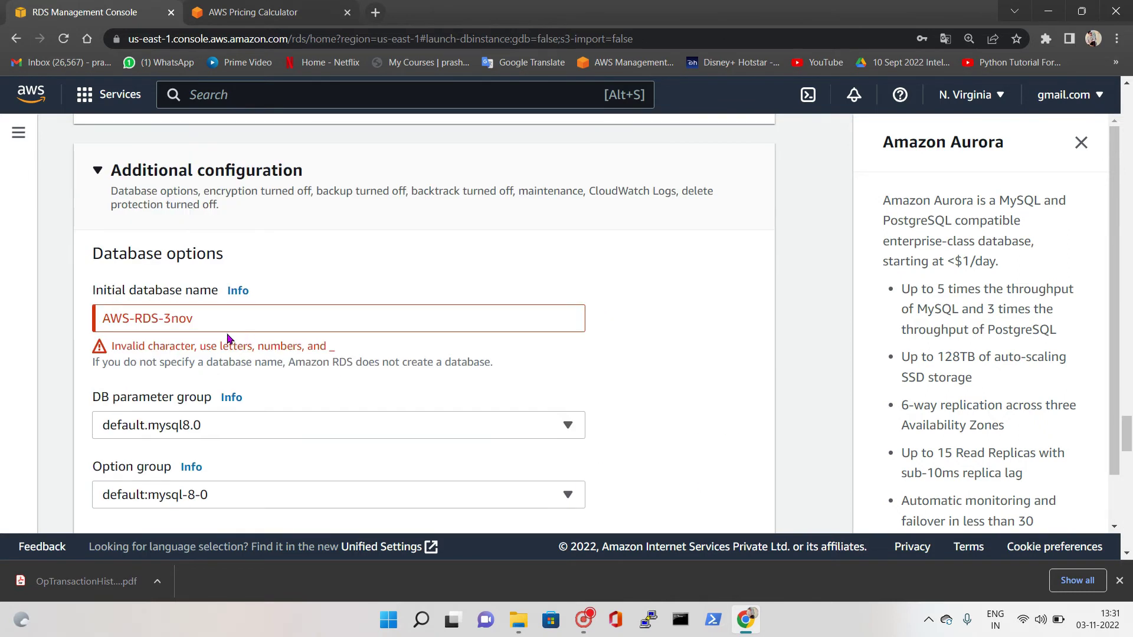
pyautogui.click(163, 318)
pyautogui.press('BackSpace')
pyautogui.press('BackSpace')
pyautogui.scroll(-10, 763, 346)
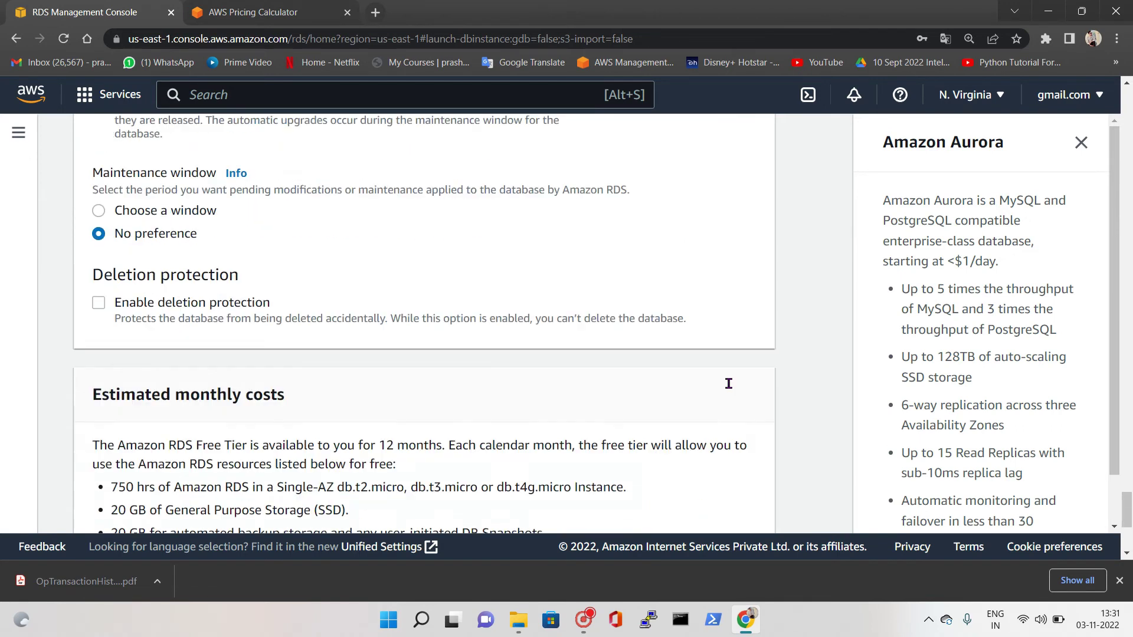
pyautogui.scroll(-5, 728, 383)
pyautogui.click(676, 484)
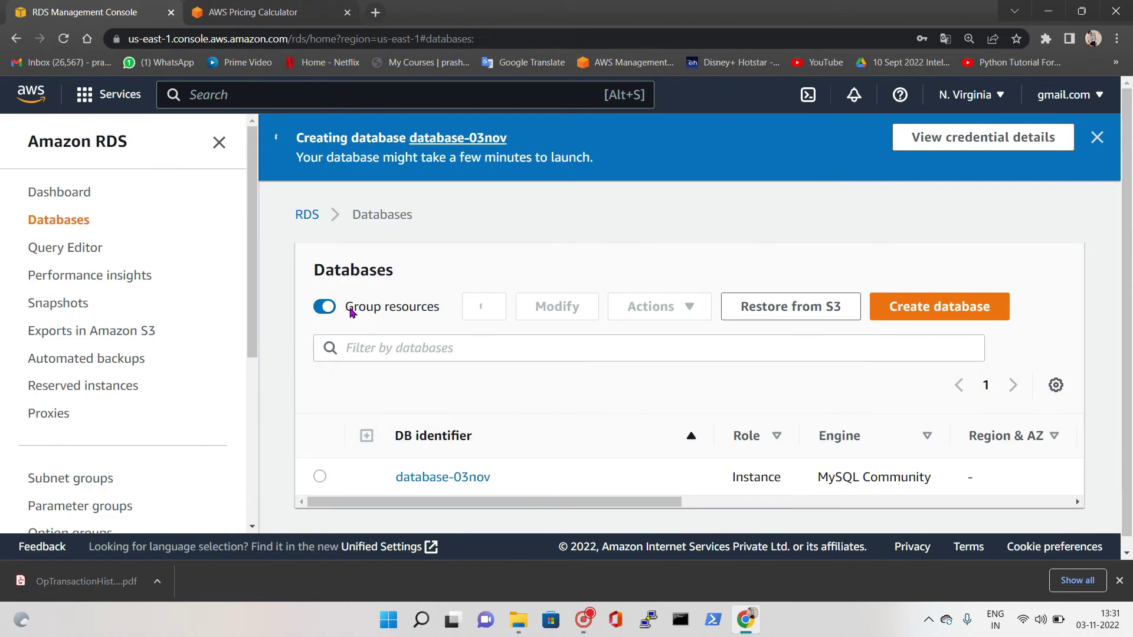
pyautogui.click(290, 10)
pyautogui.click(79, 6)
# Duplicate the RDS console tab and close the AWS Pricing Calculator tab
pyautogui.rightClick(79, 6)
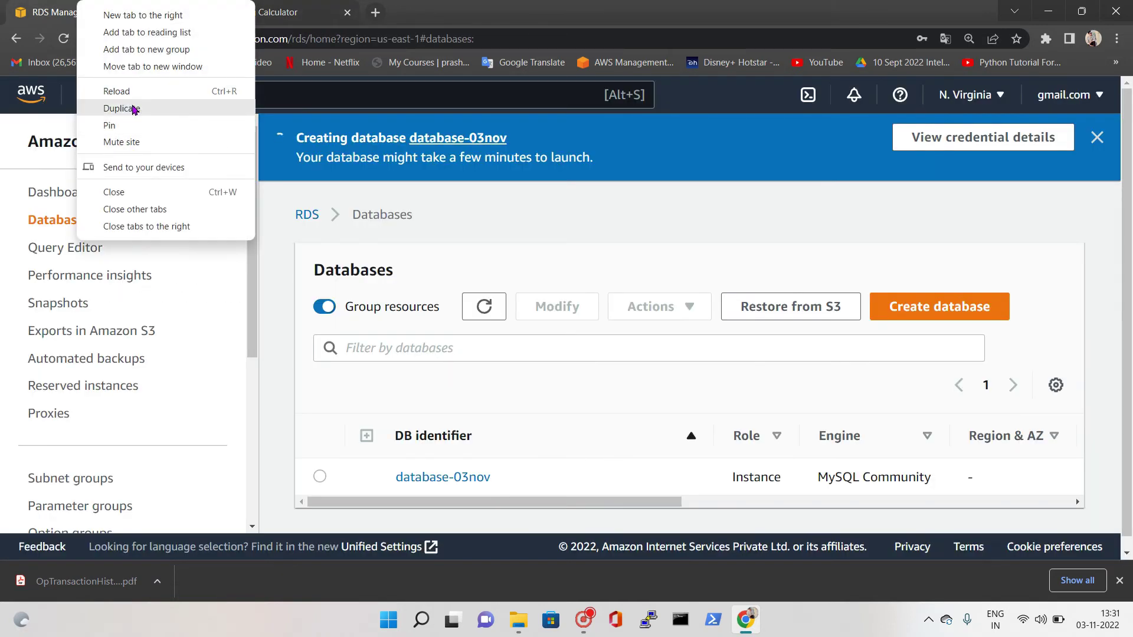
pyautogui.click(135, 108)
pyautogui.click(502, 5)
pyautogui.click(524, 12)
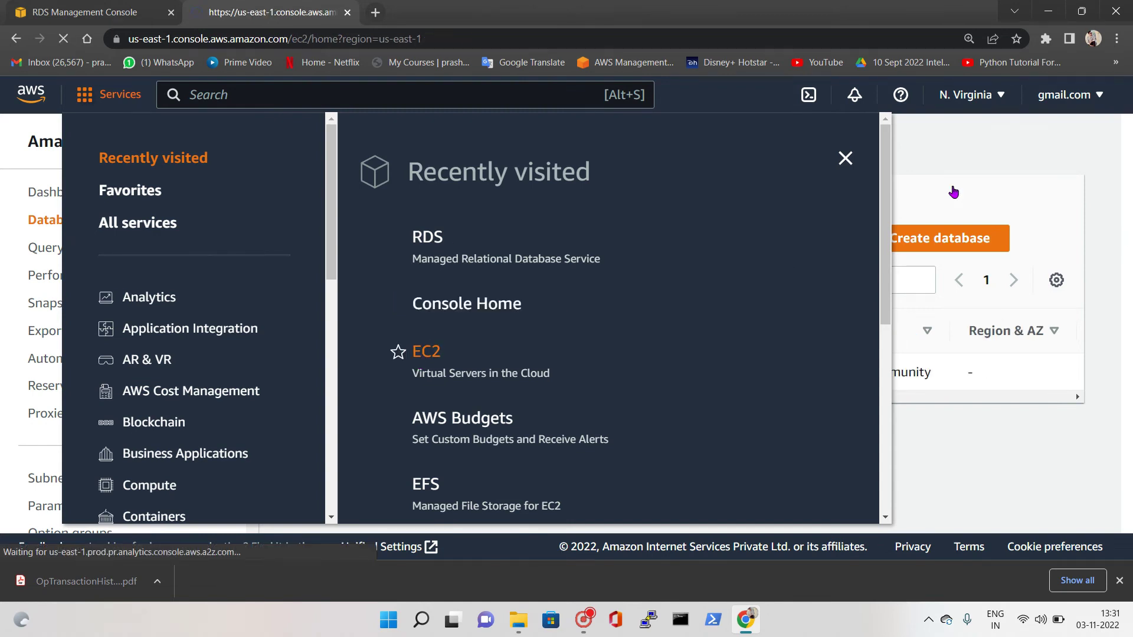
pyautogui.click(70, 6)
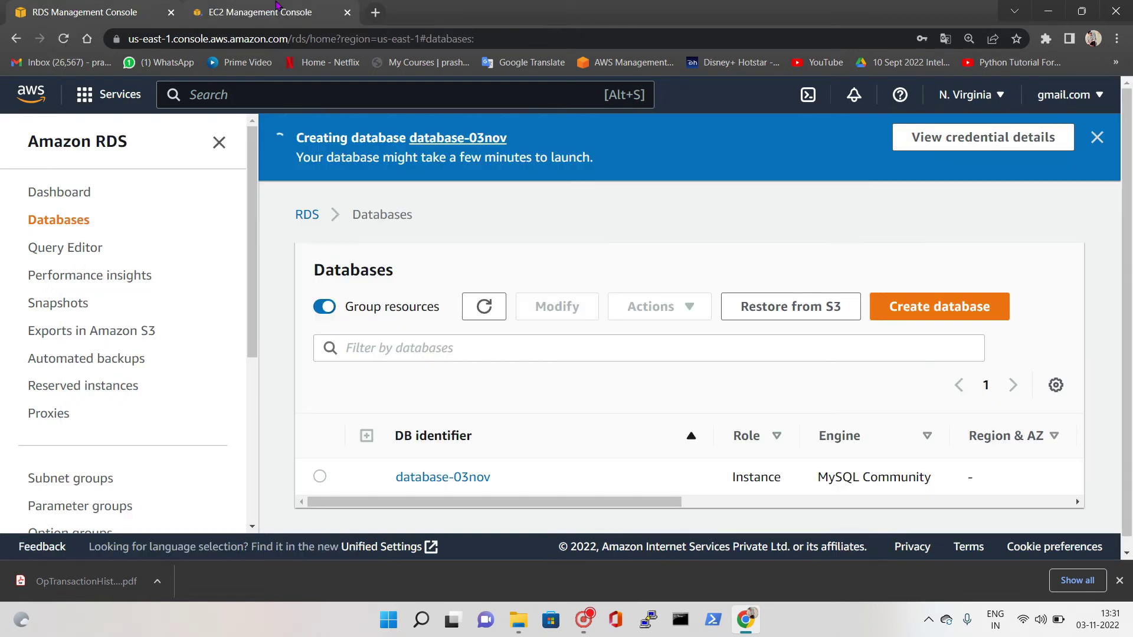
pyautogui.moveTo(651, 507); pyautogui.dragTo(911, 503)
# In EC2, check the running instances list and open Launch an instance
pyautogui.click(259, 12)
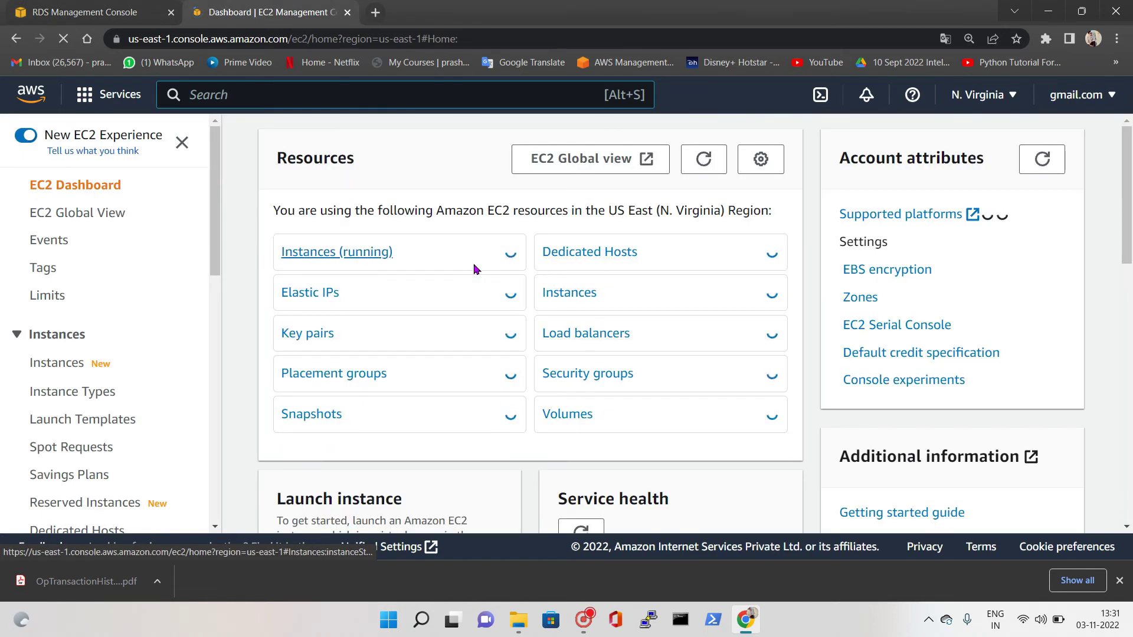
pyautogui.click(341, 254)
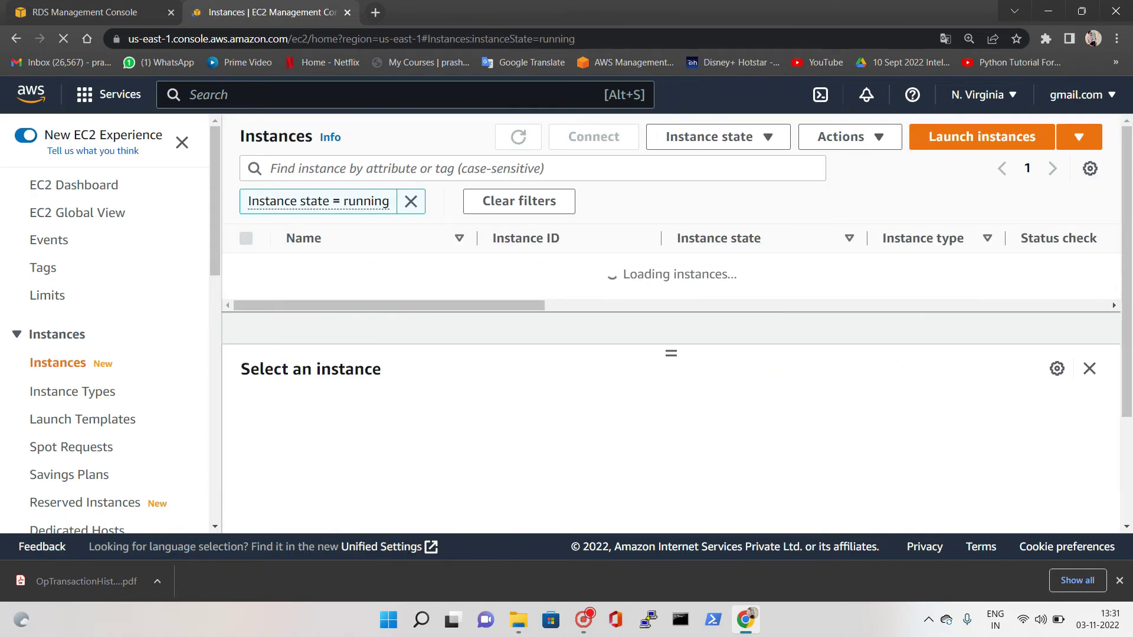
pyautogui.click(982, 136)
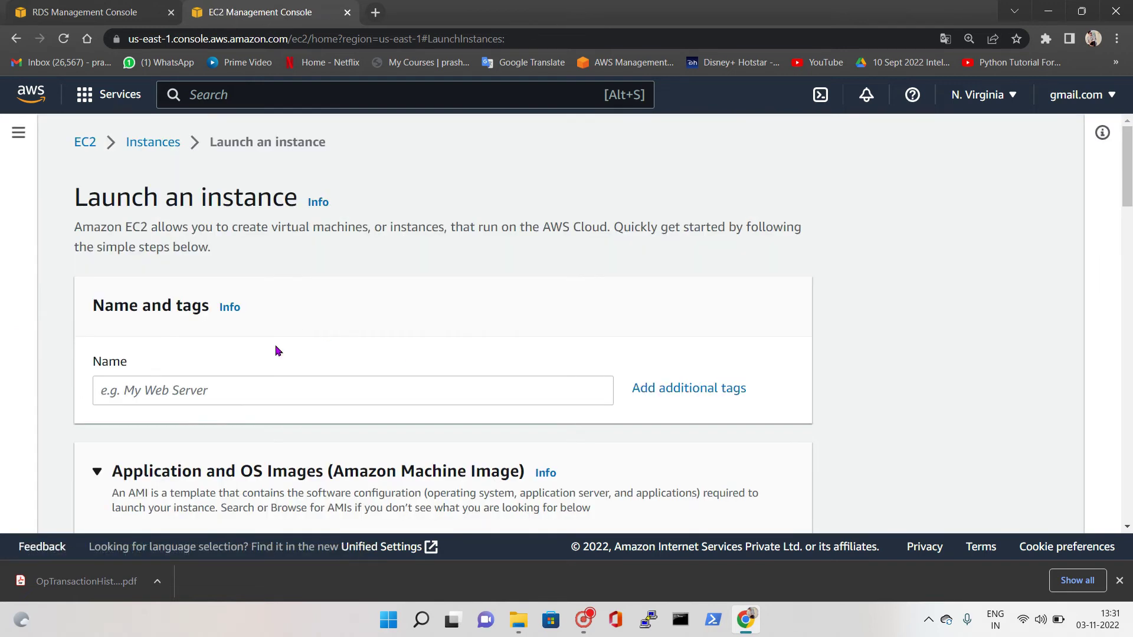
pyautogui.click(237, 396)
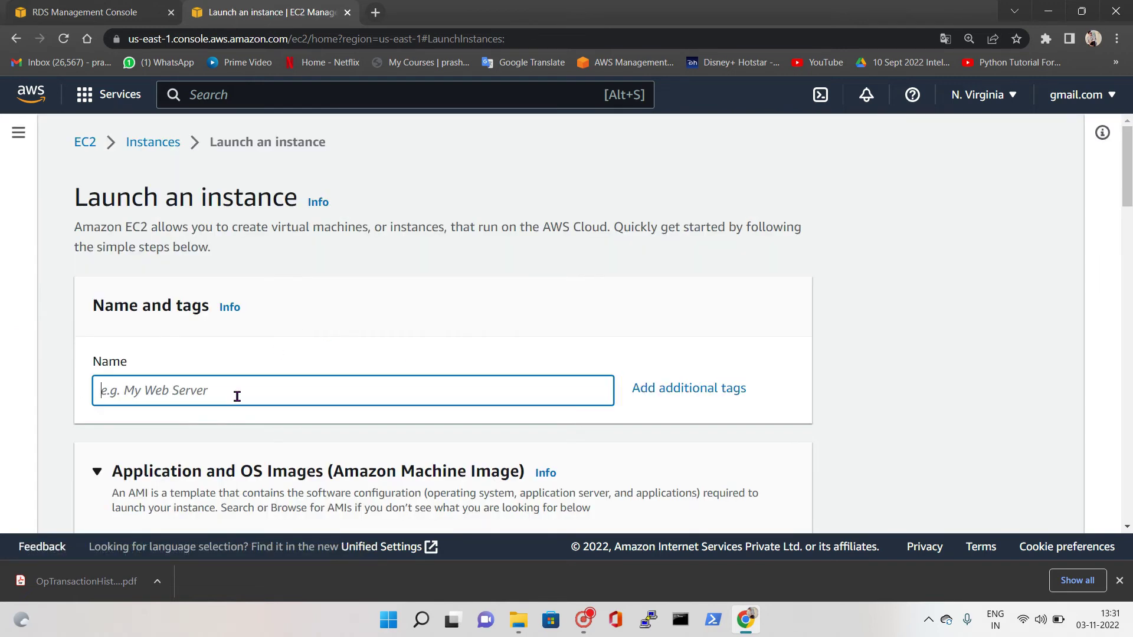
# Name the instance RDS-EC2 and select the NV key pair
pyautogui.write('RDS-EC')
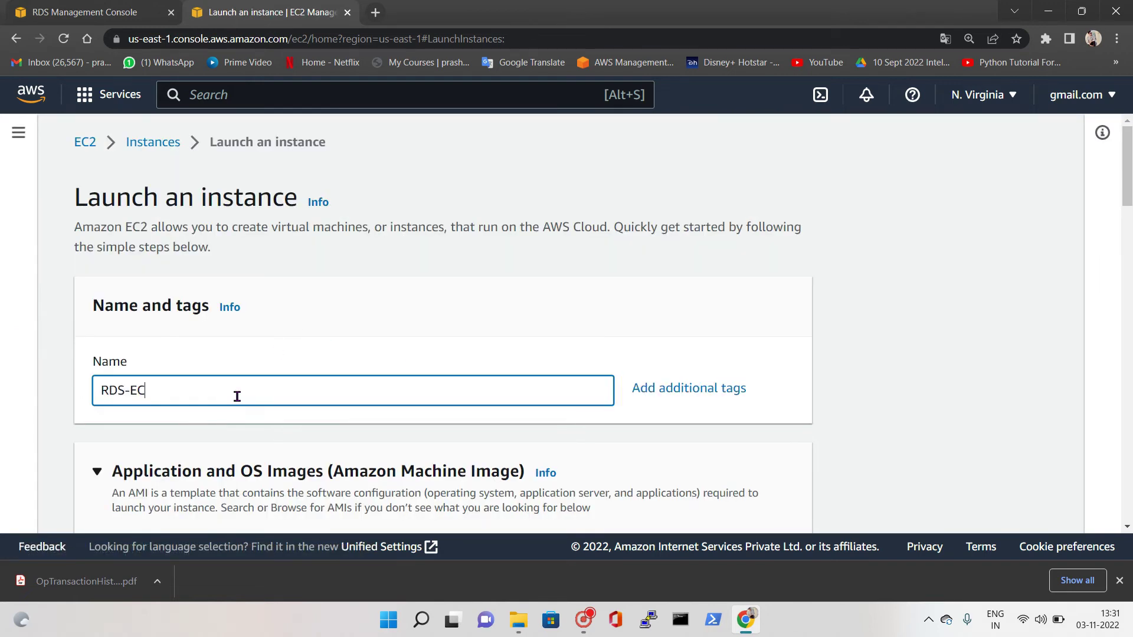
pyautogui.write('2')
pyautogui.scroll(-10, 217, 374)
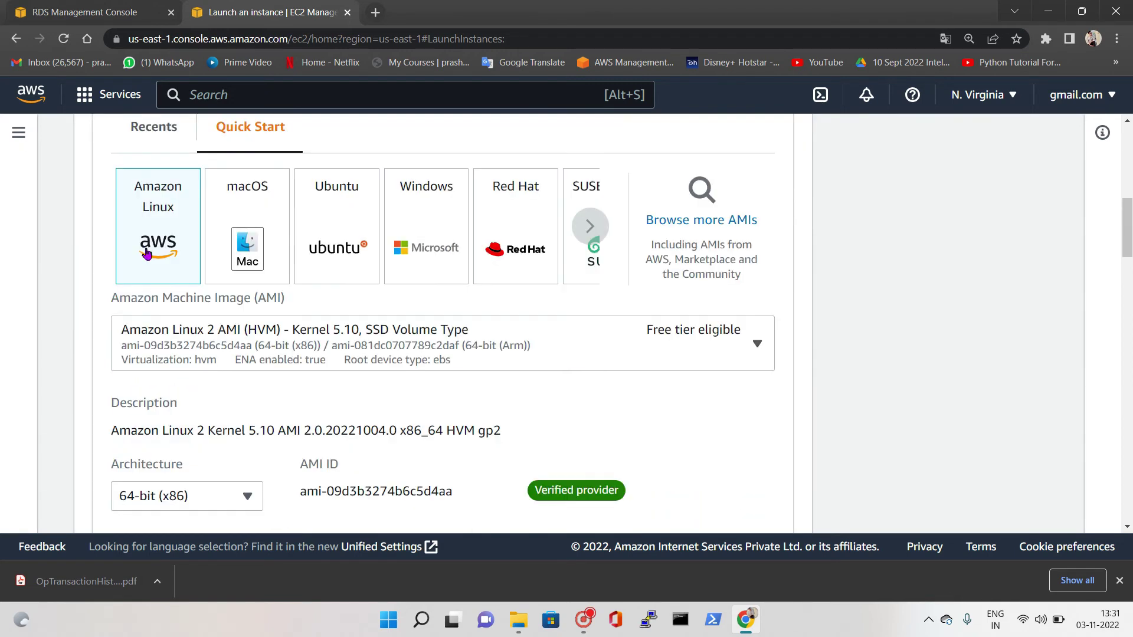
pyautogui.scroll(-6, 209, 395)
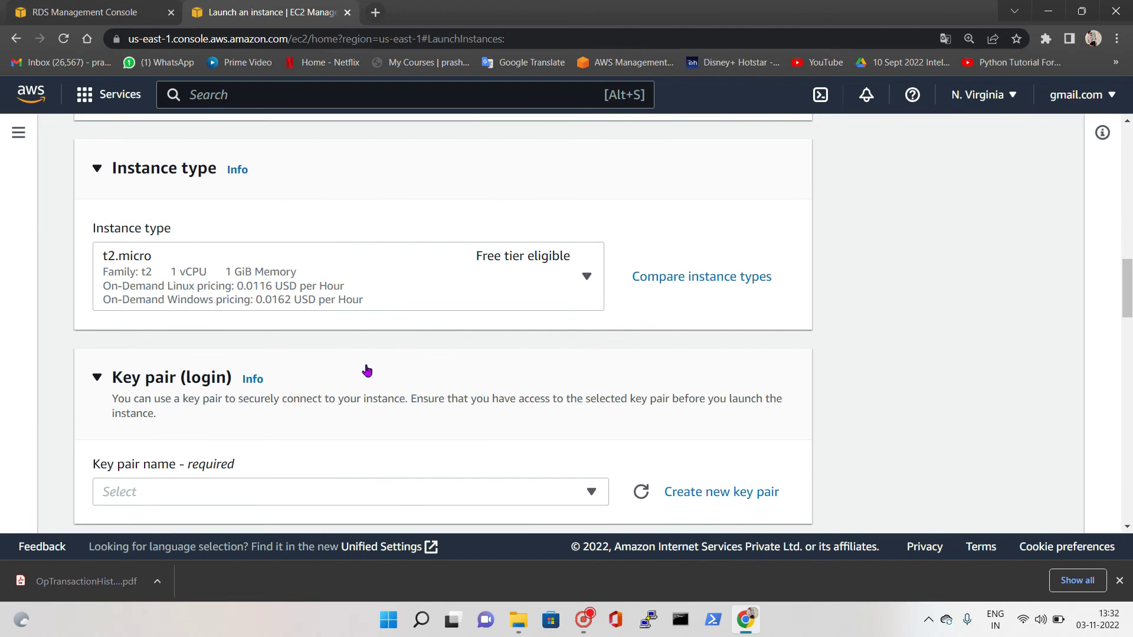
pyautogui.scroll(-2, 366, 371)
pyautogui.click(171, 347)
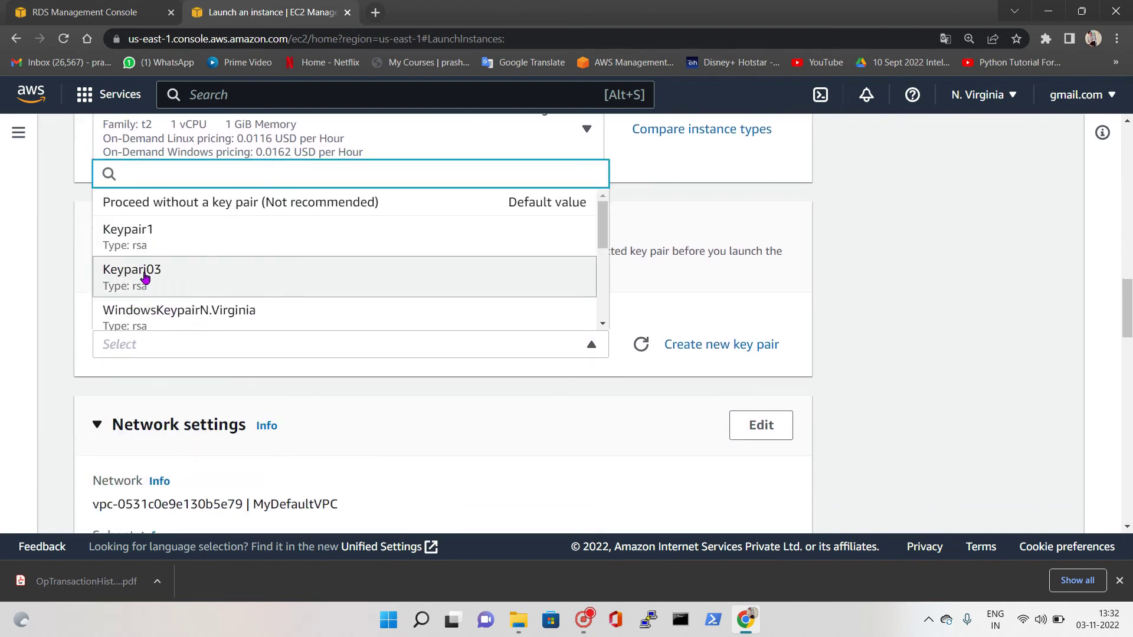
pyautogui.scroll(-2, 183, 298)
pyautogui.click(178, 290)
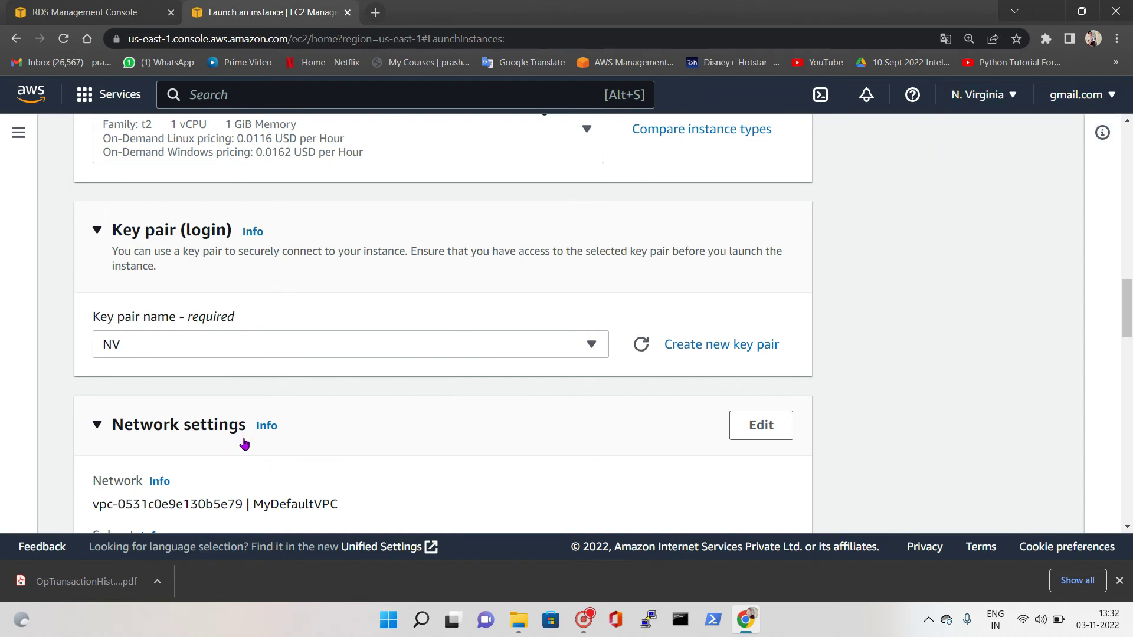
# Allow HTTP traffic from the internet and launch the instance
pyautogui.scroll(-4, 242, 436)
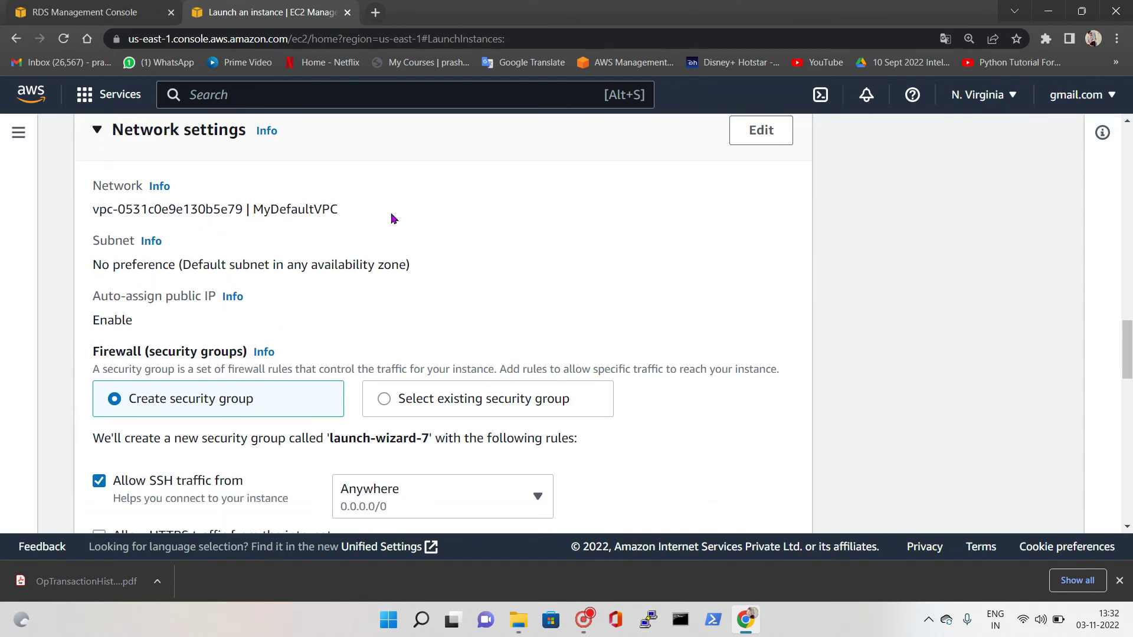
pyautogui.scroll(-1, 366, 410)
pyautogui.scroll(-2, 379, 407)
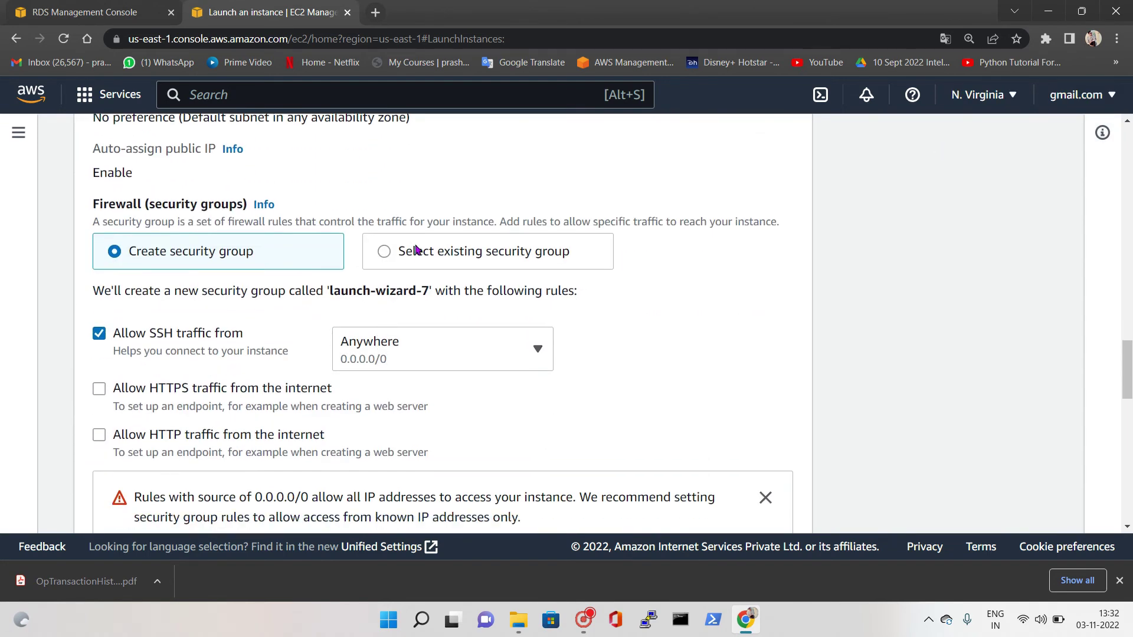
pyautogui.click(107, 439)
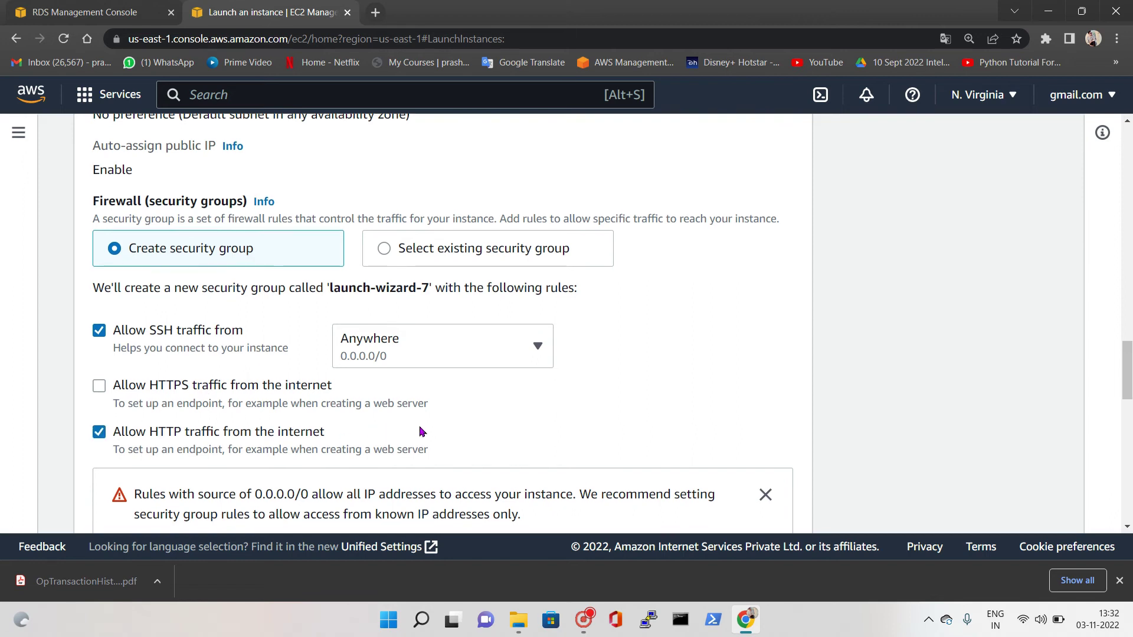
pyautogui.scroll(-9, 419, 430)
pyautogui.scroll(-5, 243, 403)
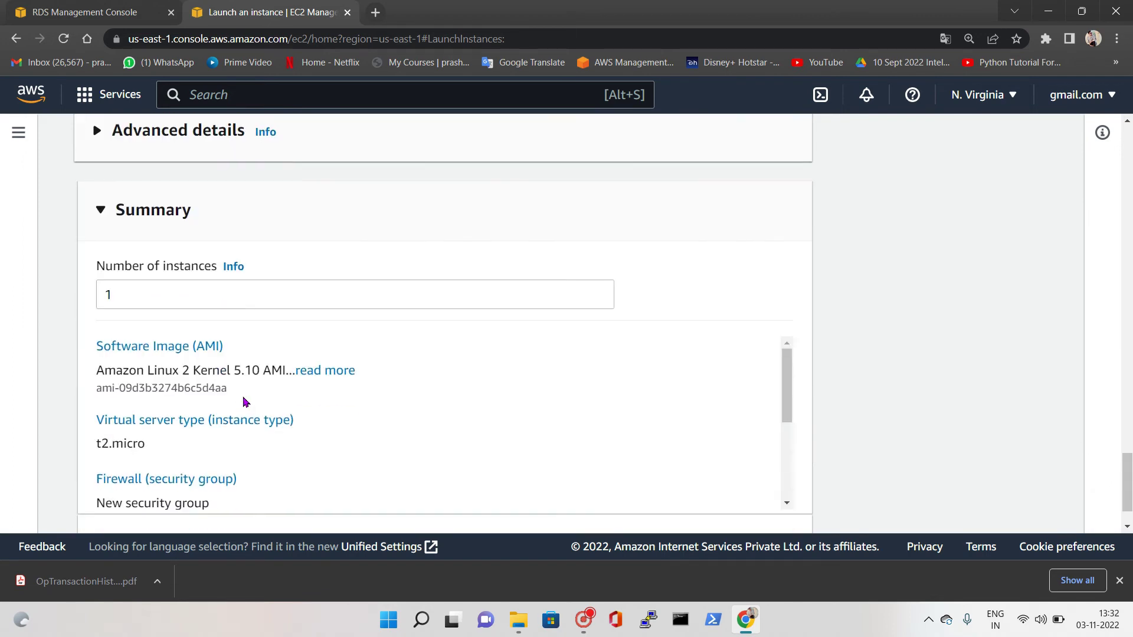
pyautogui.scroll(-2, 443, 367)
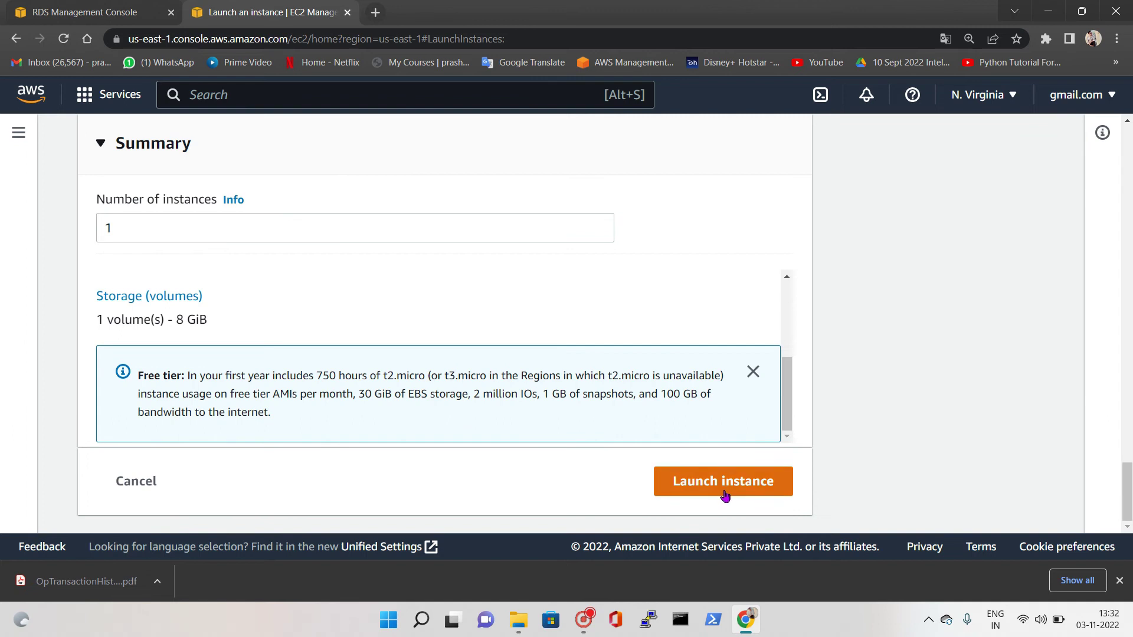
pyautogui.click(725, 494)
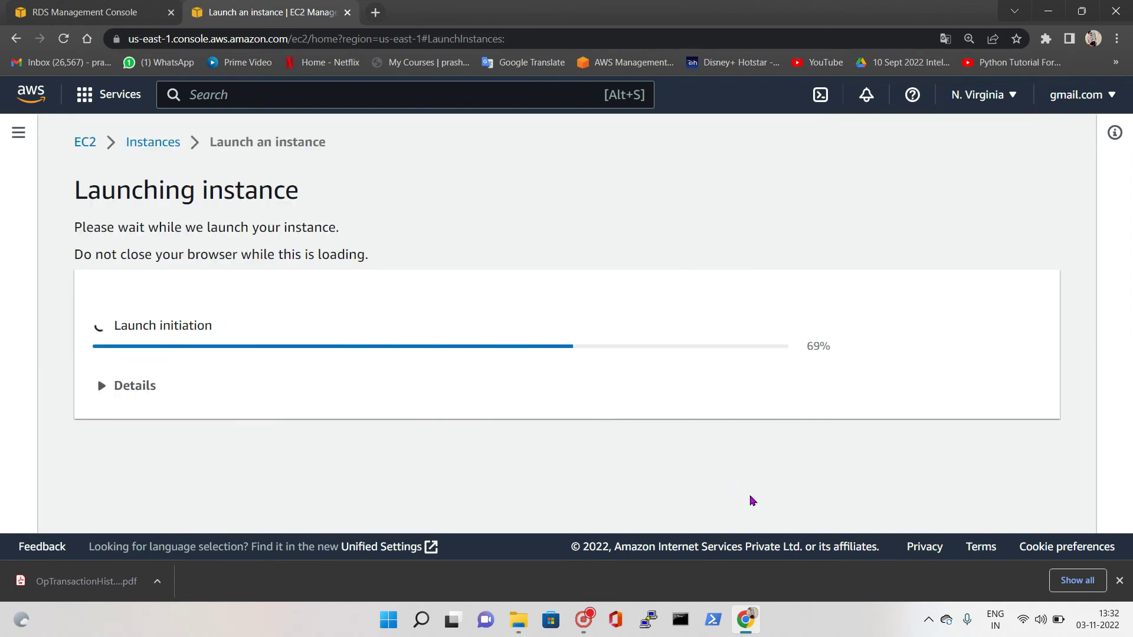
# Check database-03nov's creation progress, then open RDS-EC2 in the EC2 instances list
pyautogui.click(94, 12)
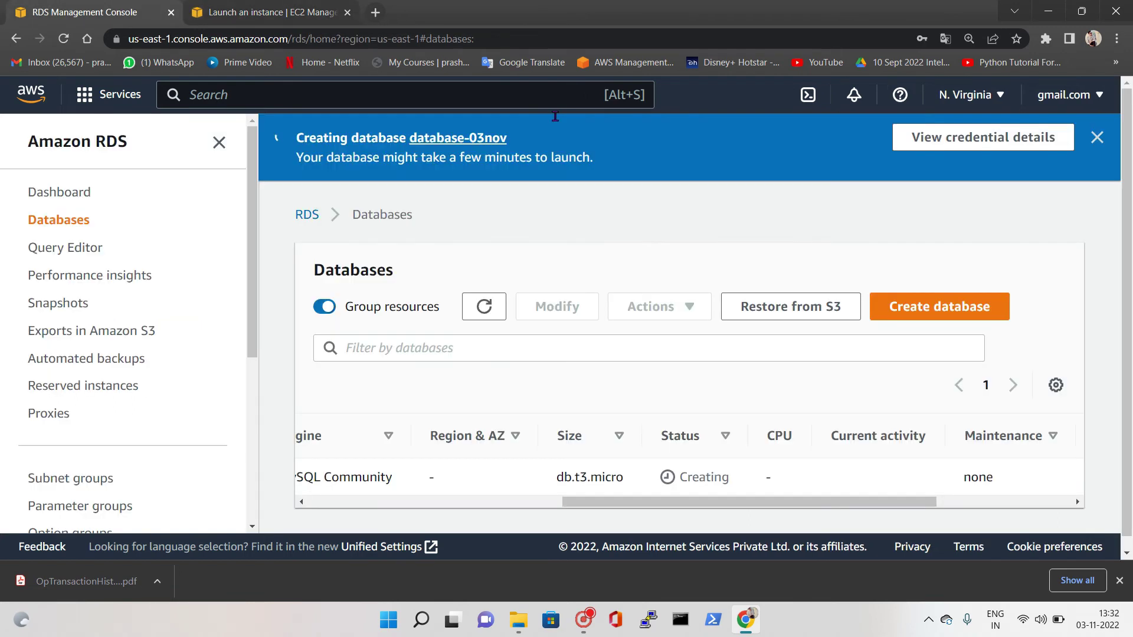
pyautogui.click(483, 305)
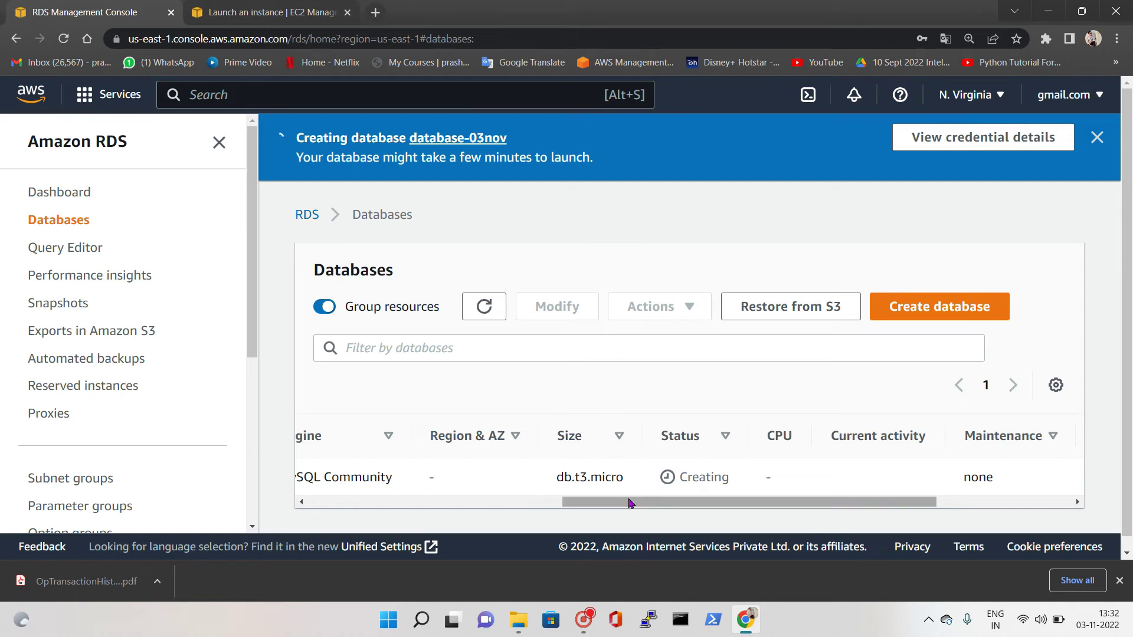
pyautogui.click(269, 12)
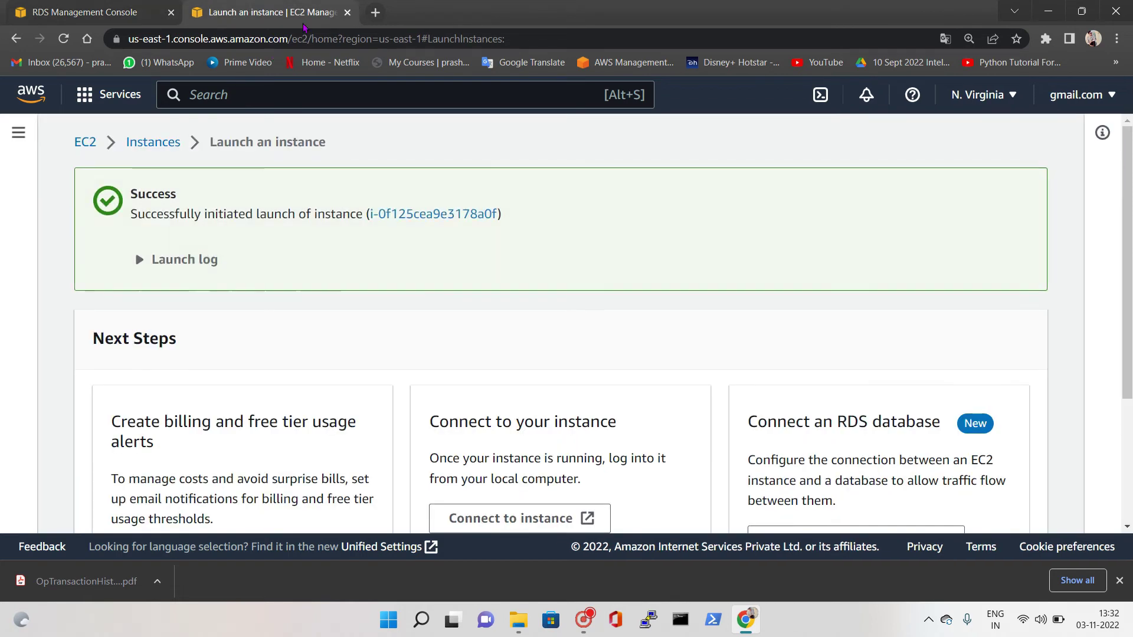
pyautogui.click(475, 217)
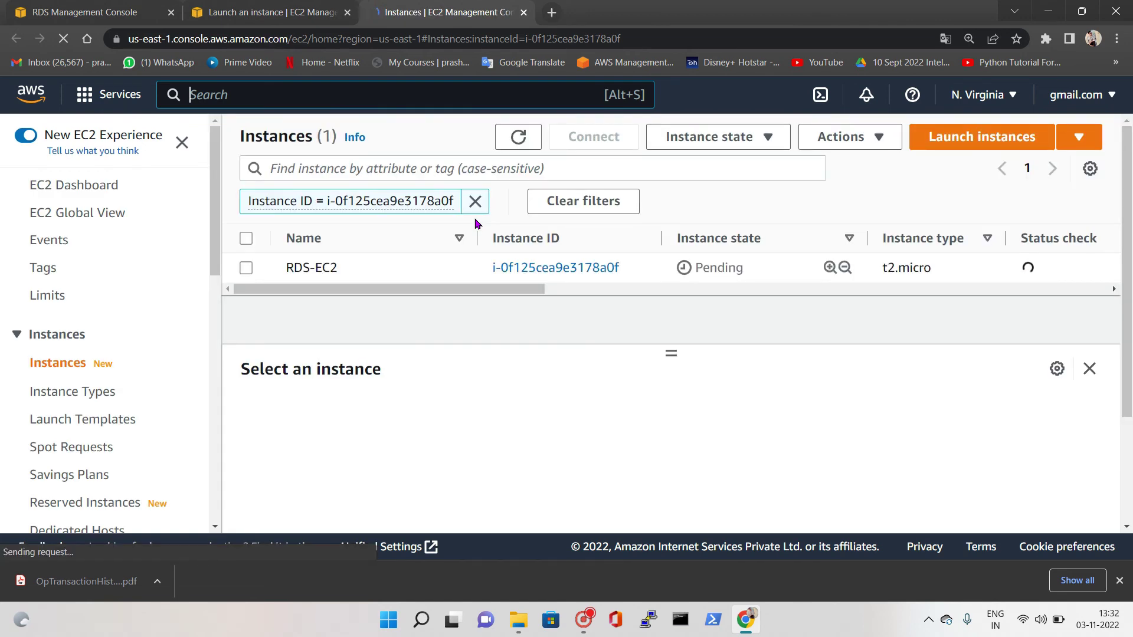
# Refresh the instances list until RDS-EC2 changes from Pending to Running
pyautogui.click(508, 142)
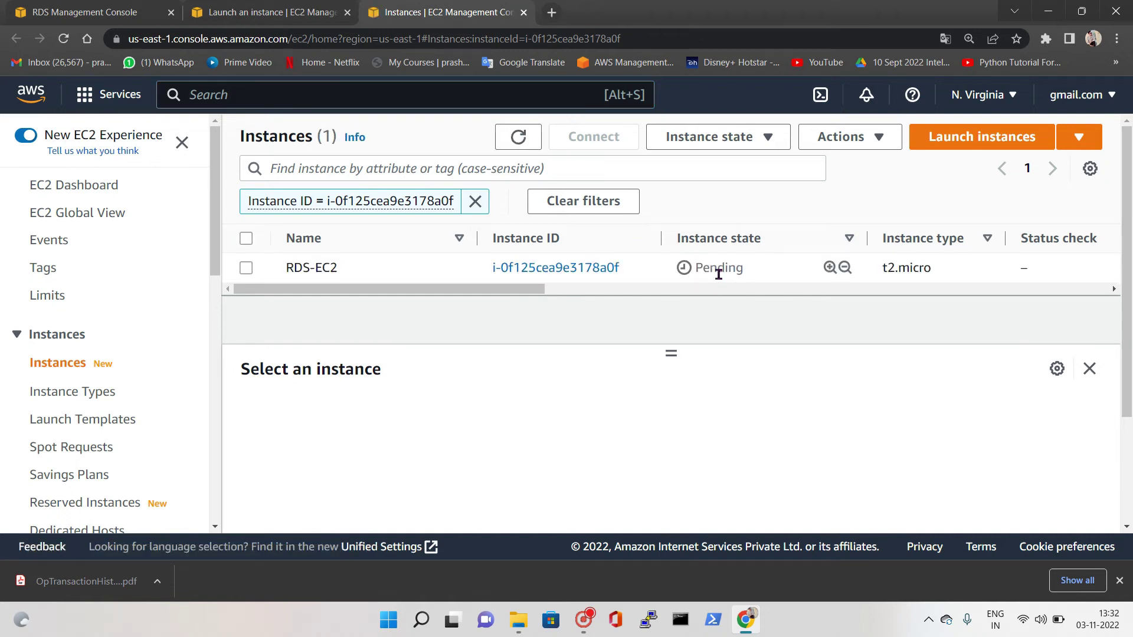
pyautogui.click(519, 138)
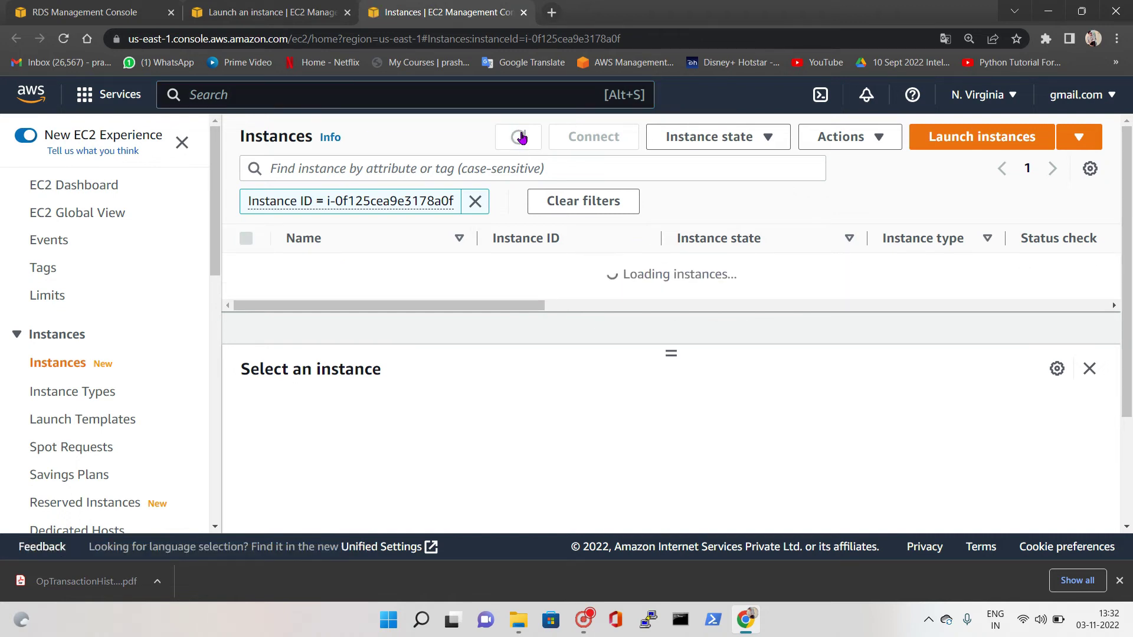
pyautogui.click(523, 141)
pyautogui.click(524, 141)
pyautogui.click(523, 141)
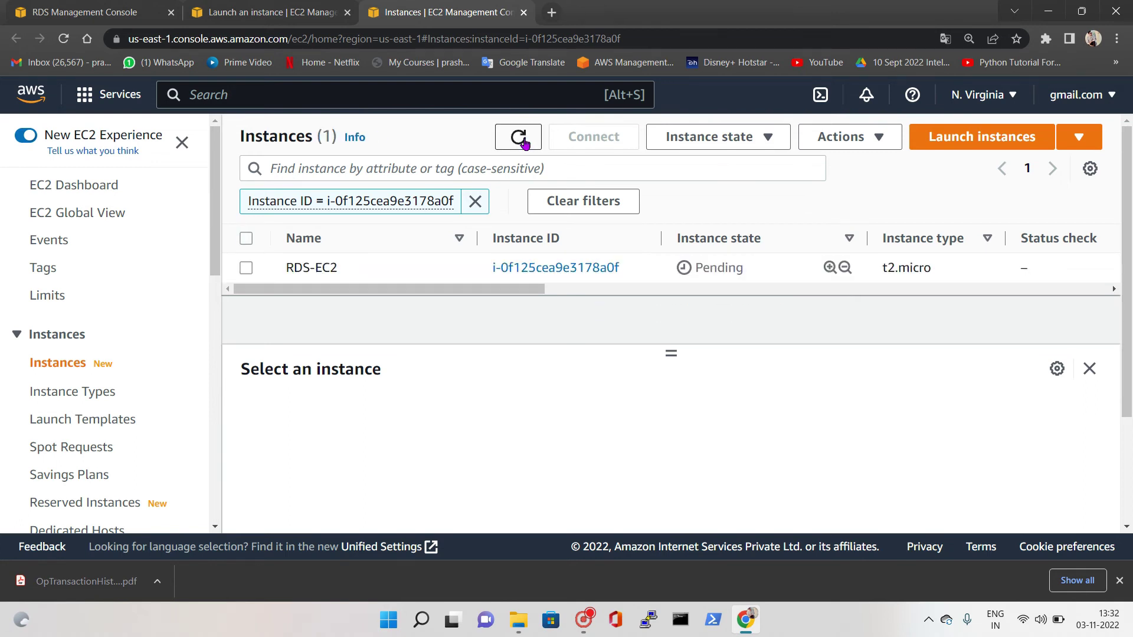
pyautogui.click(505, 139)
pyautogui.click(512, 139)
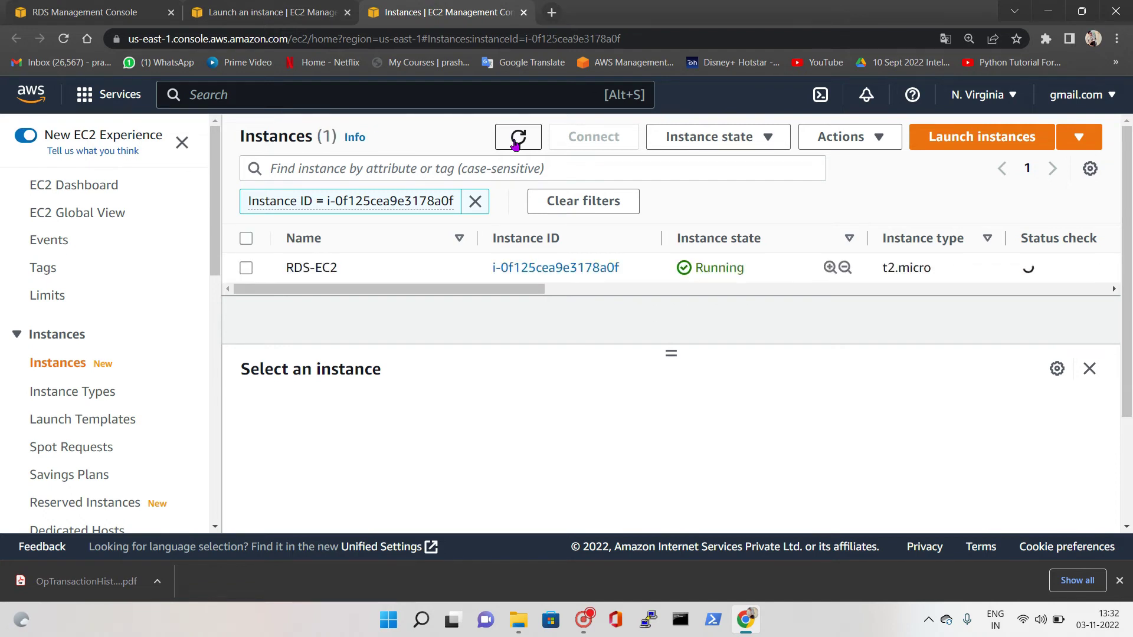
pyautogui.hotkey('ctrl', '1')
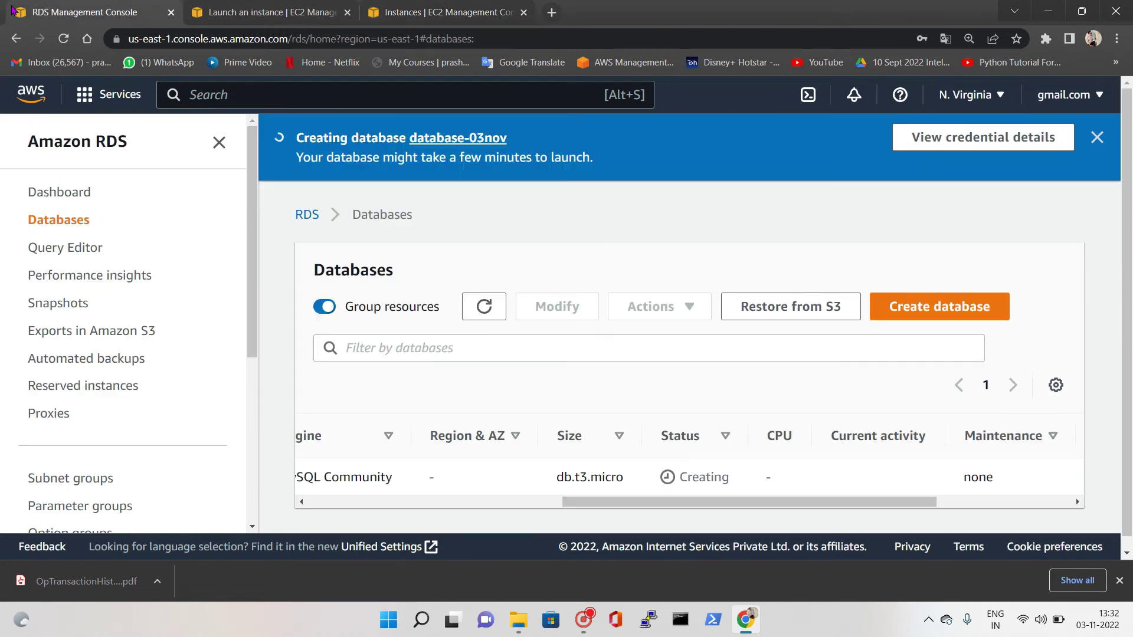
# Reload the RDS Databases list until database-03nov shows Available, then return to EC2 Instances
pyautogui.click(483, 306)
pyautogui.click(584, 619)
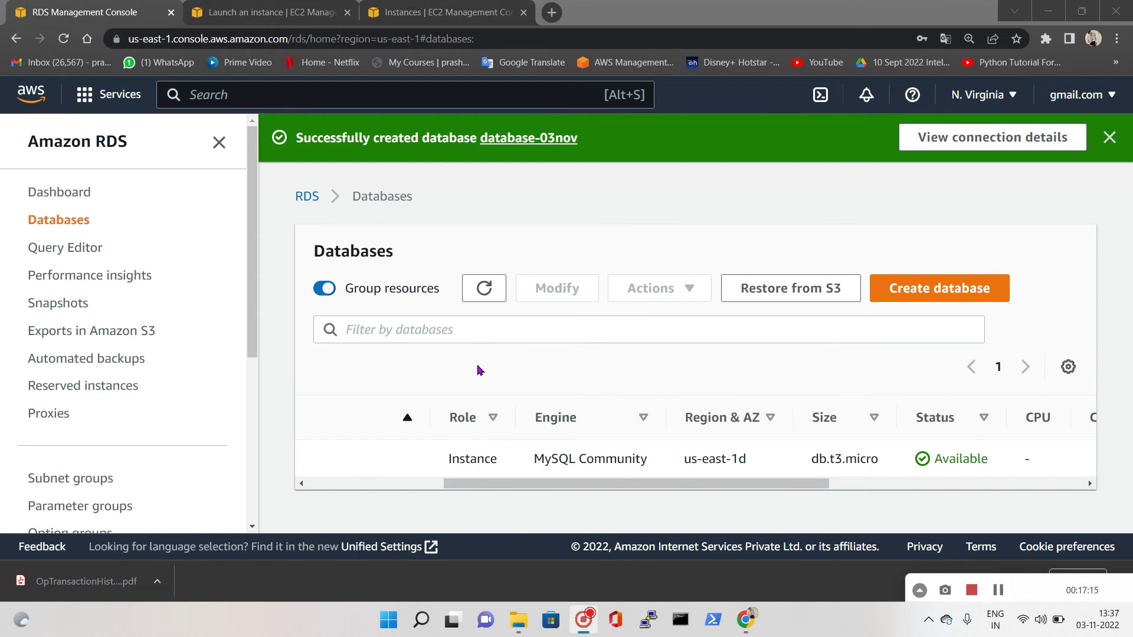
pyautogui.moveTo(544, 485); pyautogui.dragTo(366, 492)
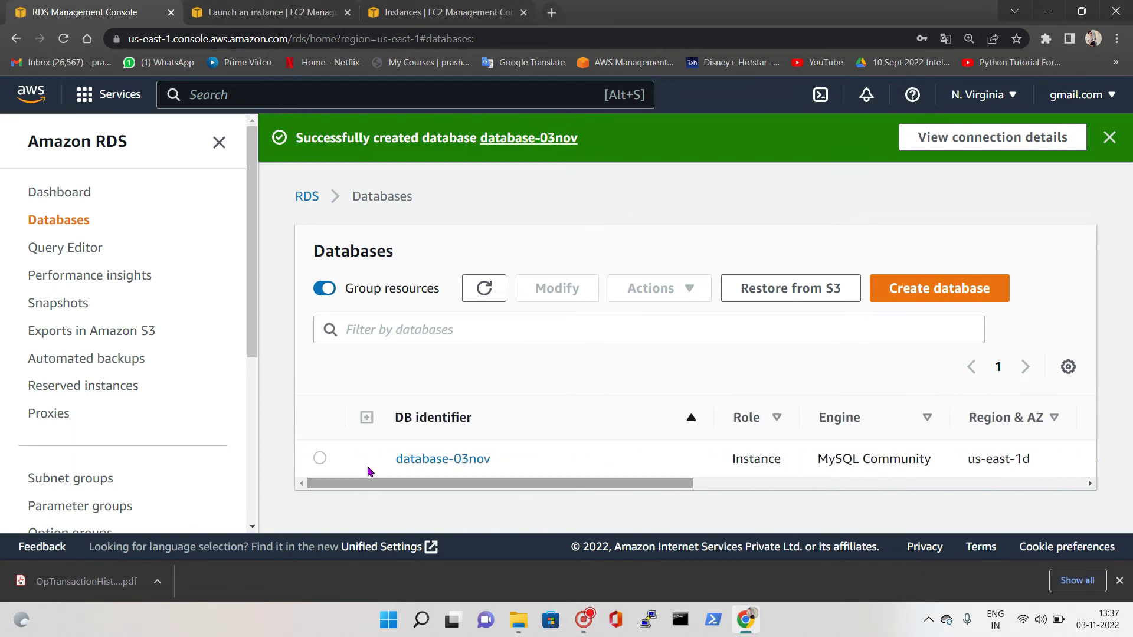
pyautogui.click(484, 288)
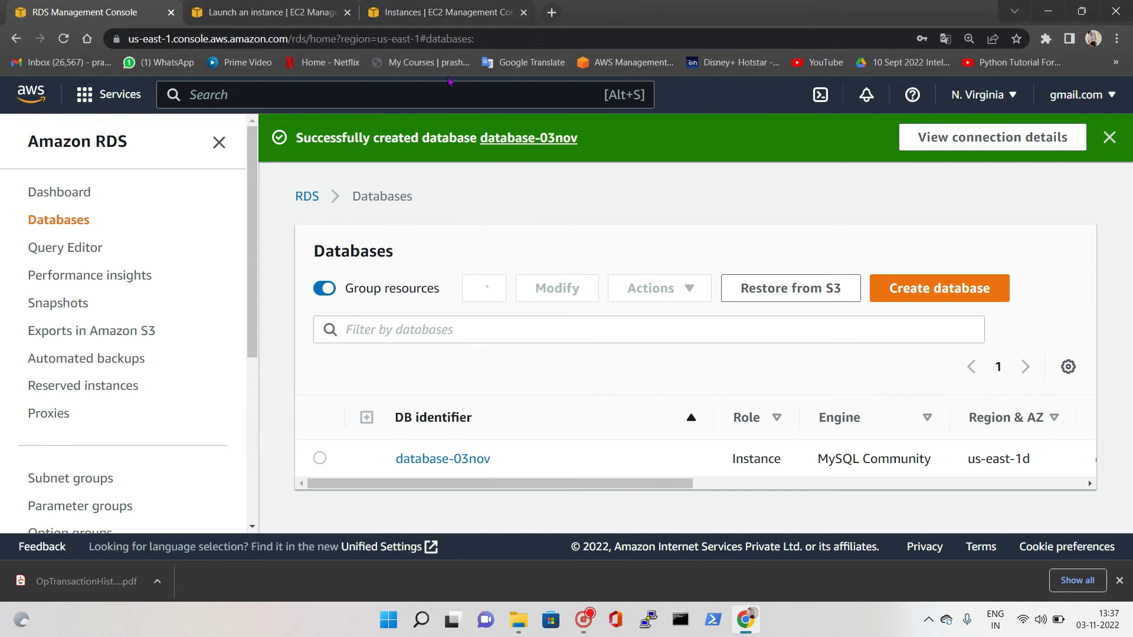
pyautogui.click(321, 12)
pyautogui.click(415, 11)
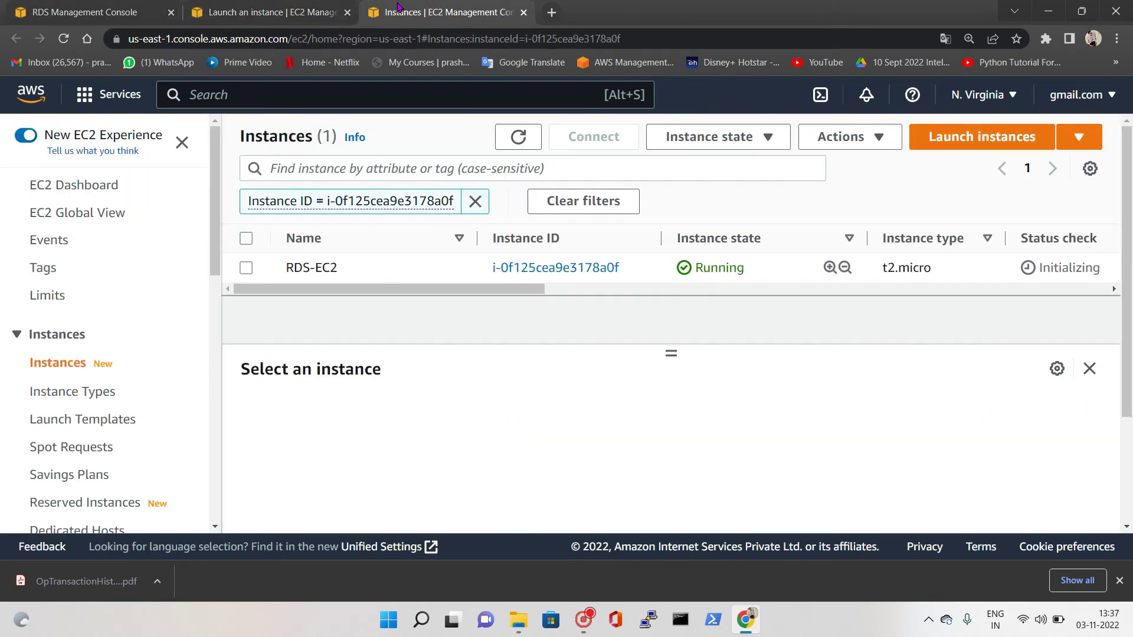
# Connect to RDS-EC2 via EC2 Instance Connect as ec2-user
pyautogui.click(347, 11)
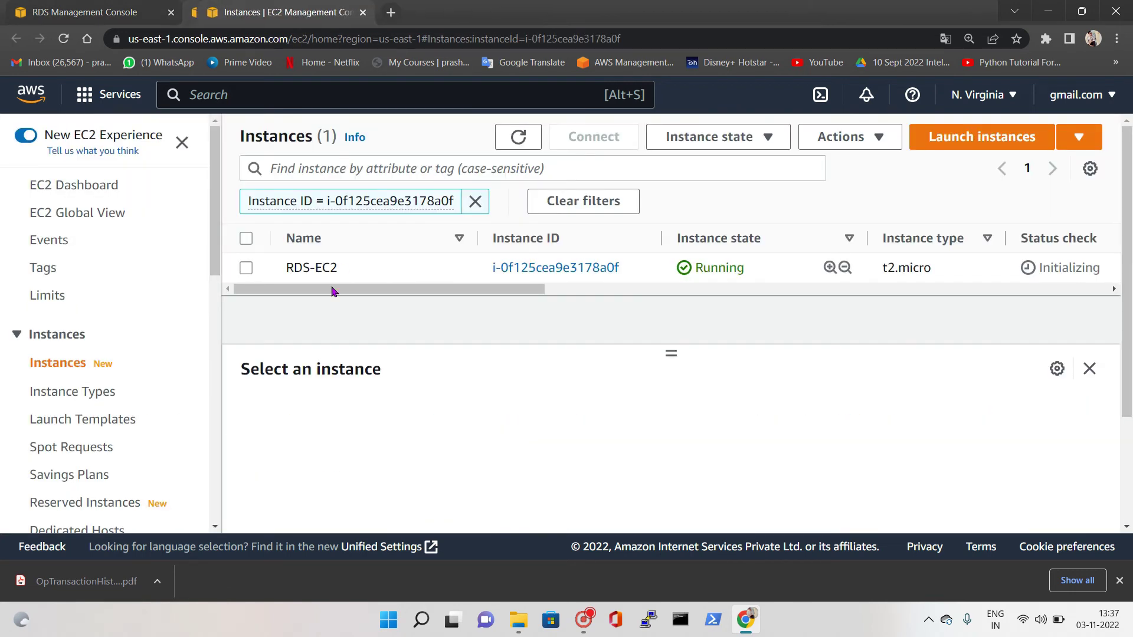
pyautogui.click(376, 274)
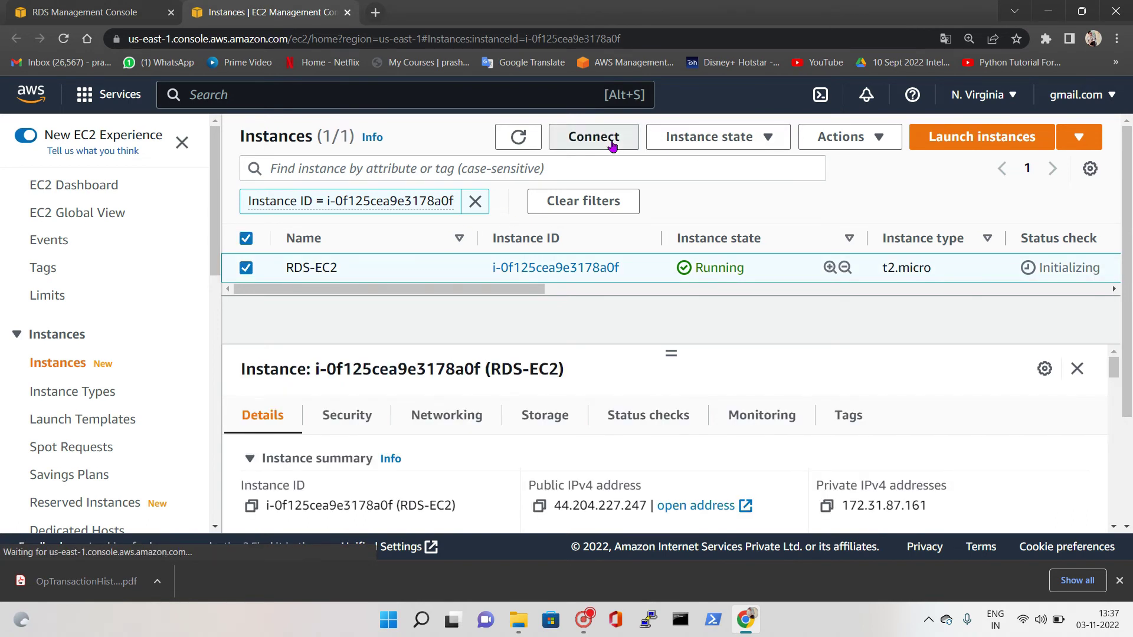
pyautogui.click(611, 144)
pyautogui.scroll(-1, 330, 354)
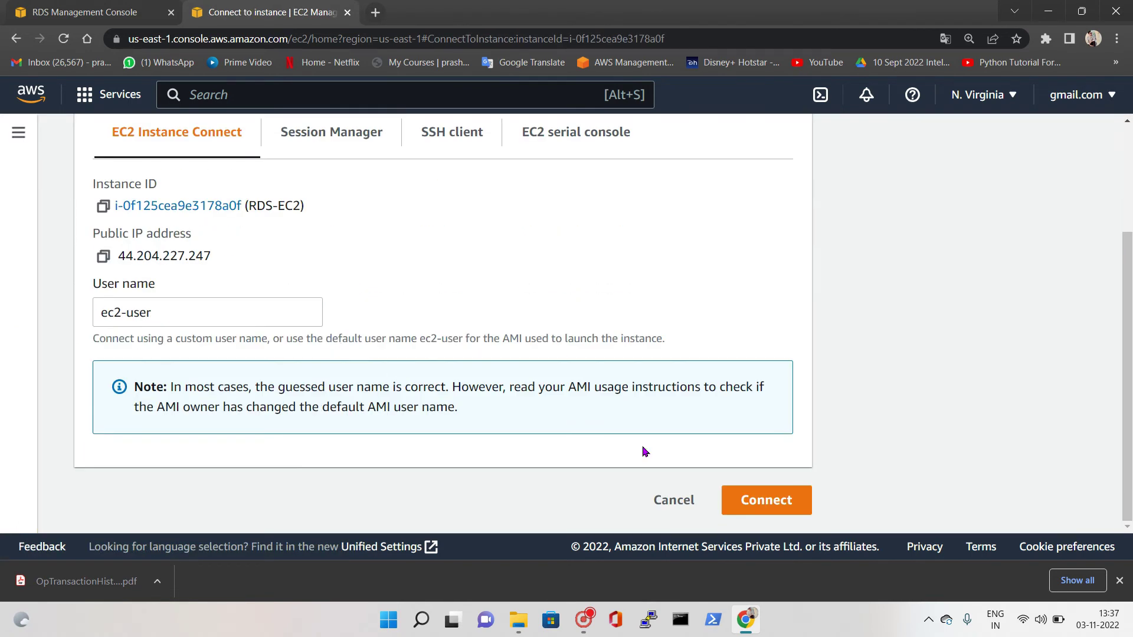
pyautogui.click(761, 502)
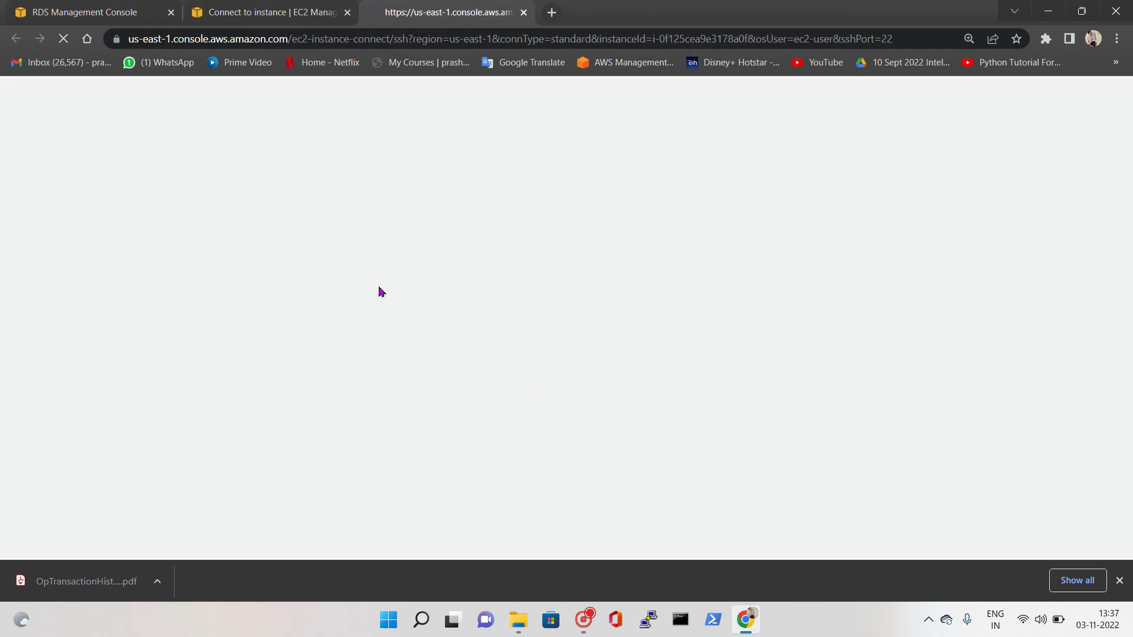
# Open the database-03nov details page in RDS
pyautogui.click(94, 6)
pyautogui.moveTo(637, 488); pyautogui.dragTo(487, 496)
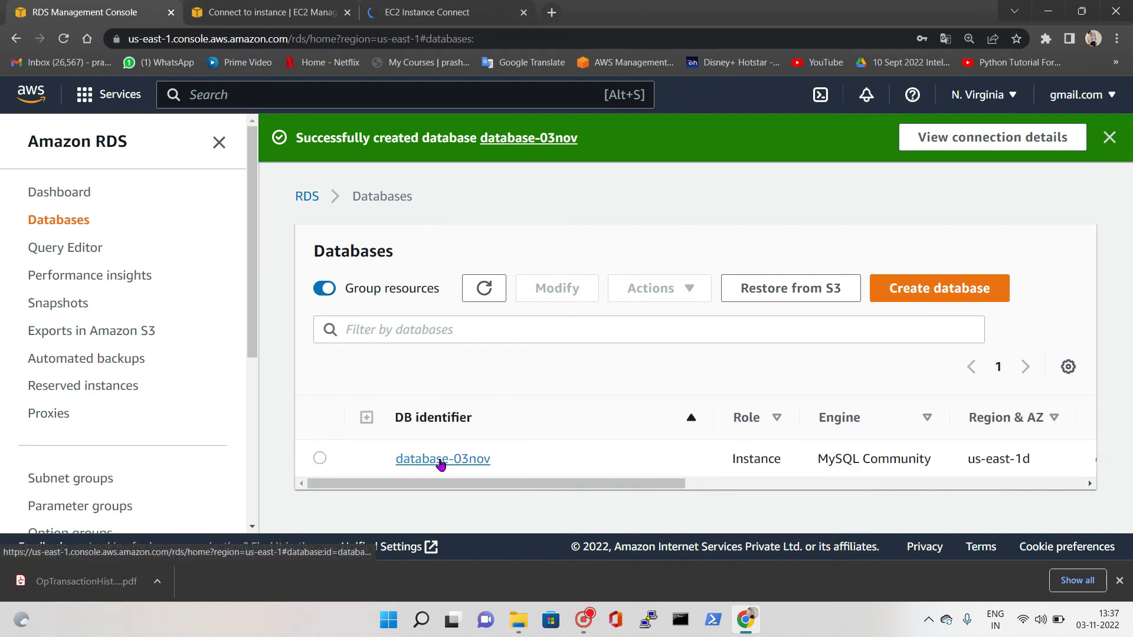
pyautogui.click(441, 459)
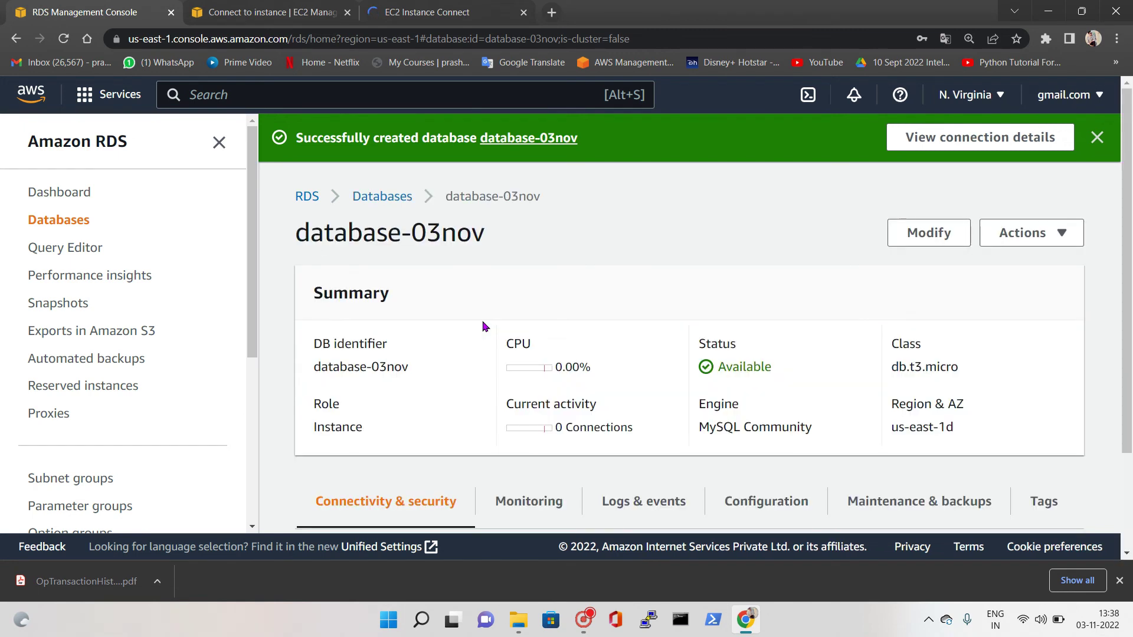
# Read database-03nov's Endpoint and port 3306 under Connectivity & security, then go to the terminal
pyautogui.scroll(-2, 401, 343)
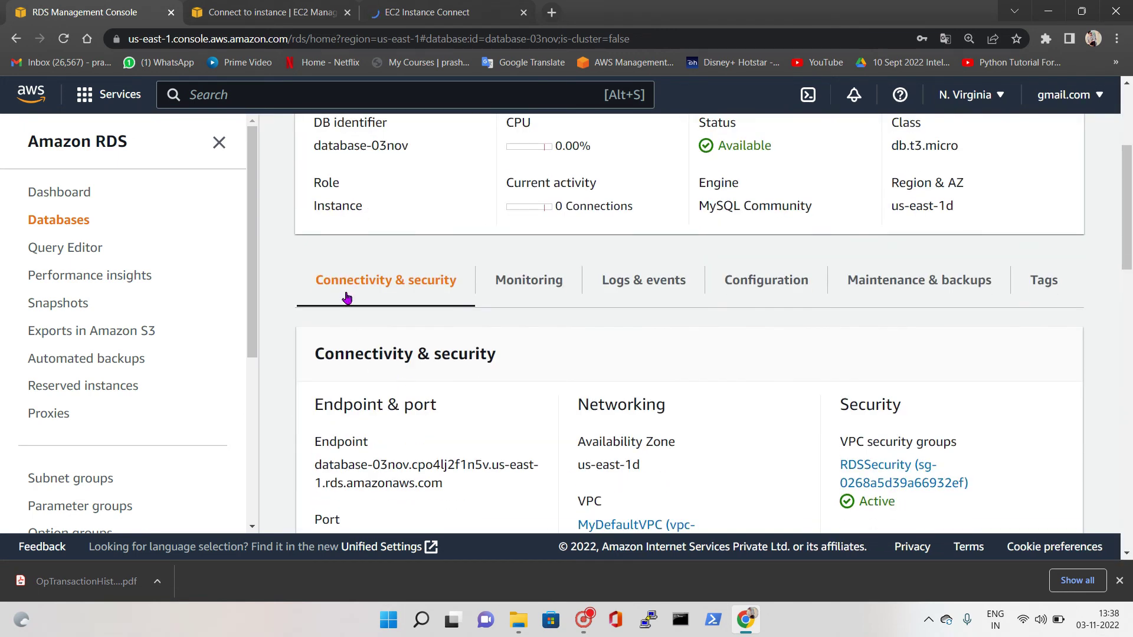
pyautogui.scroll(-1, 441, 292)
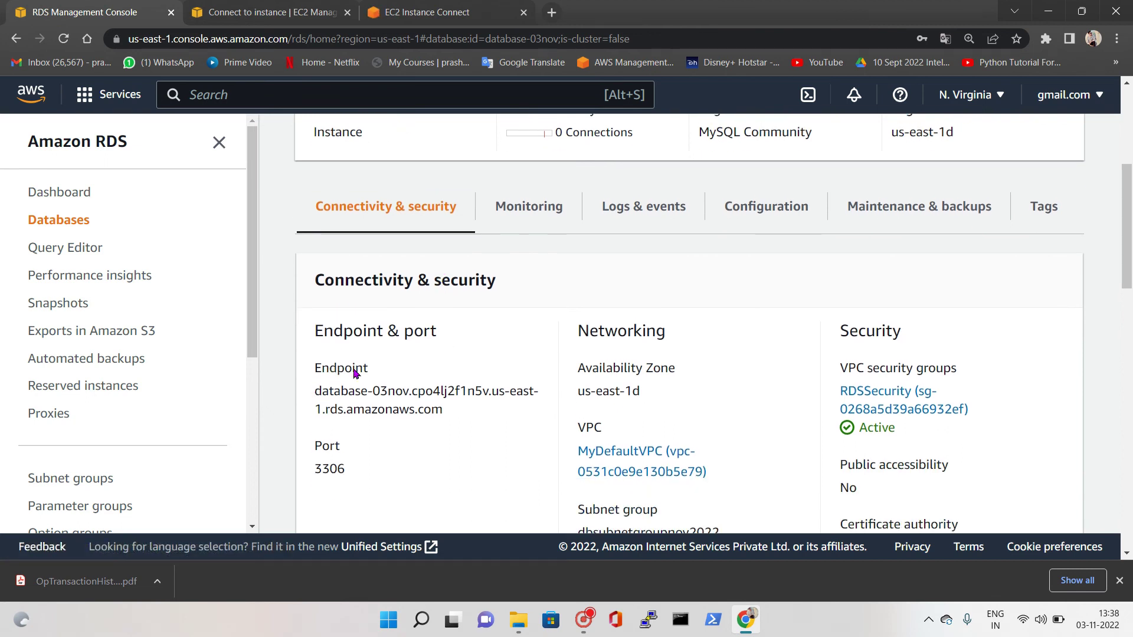
pyautogui.scroll(5, 325, 313)
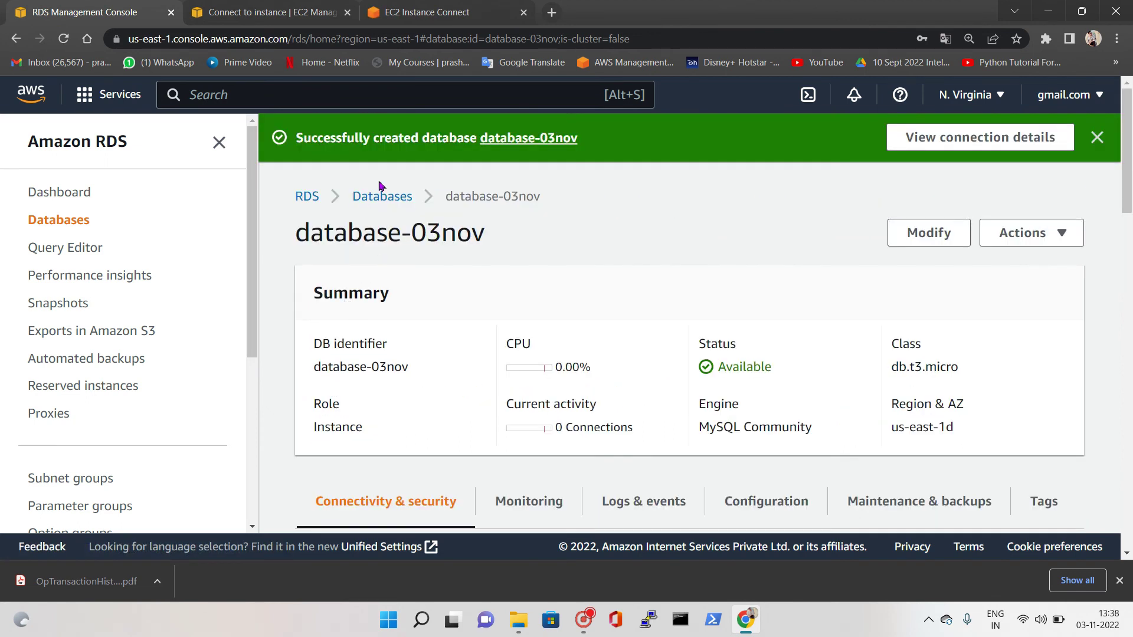
pyautogui.scroll(-3, 481, 314)
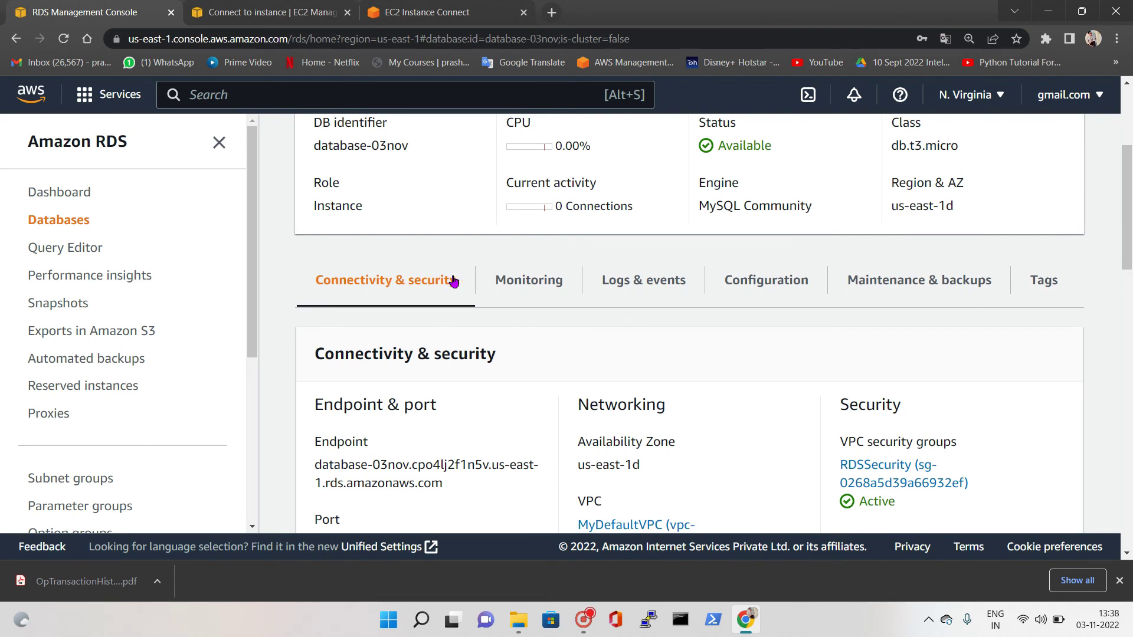
pyautogui.scroll(-2, 421, 466)
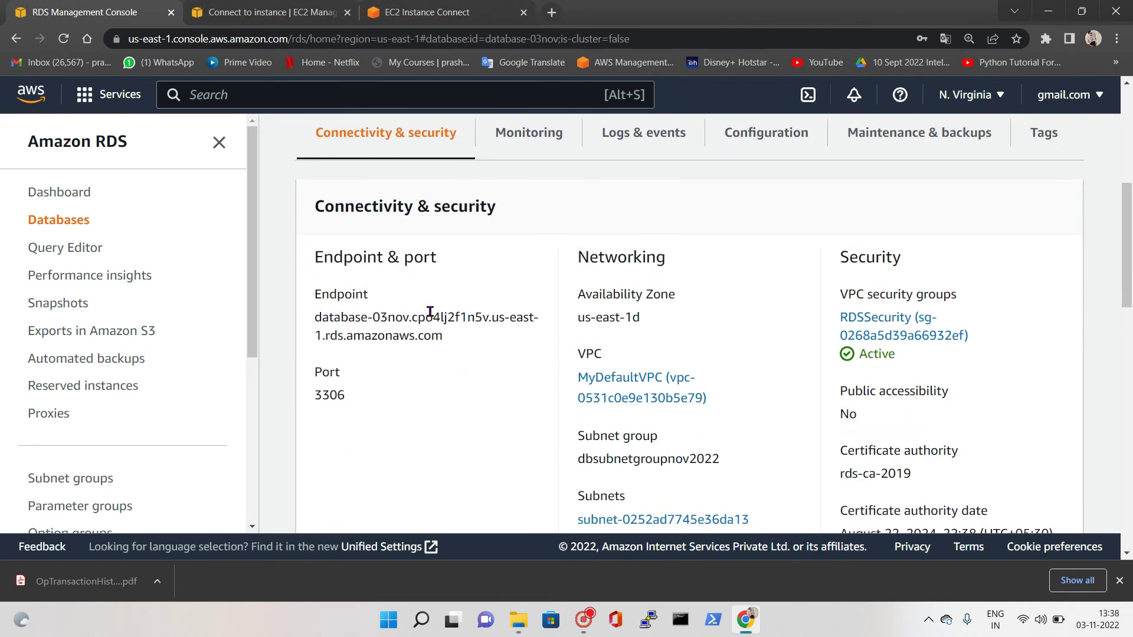
pyautogui.click(427, 12)
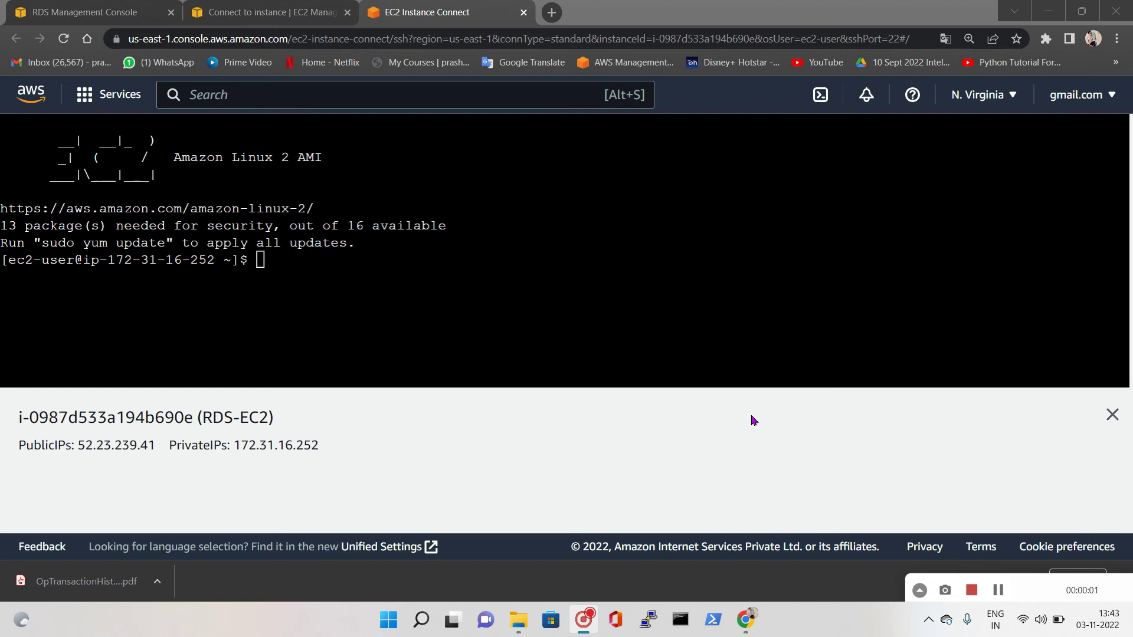
# Run 'sudo yum install mysql -y' to install the MySQL client, then clear the terminal
pyautogui.click(281, 261)
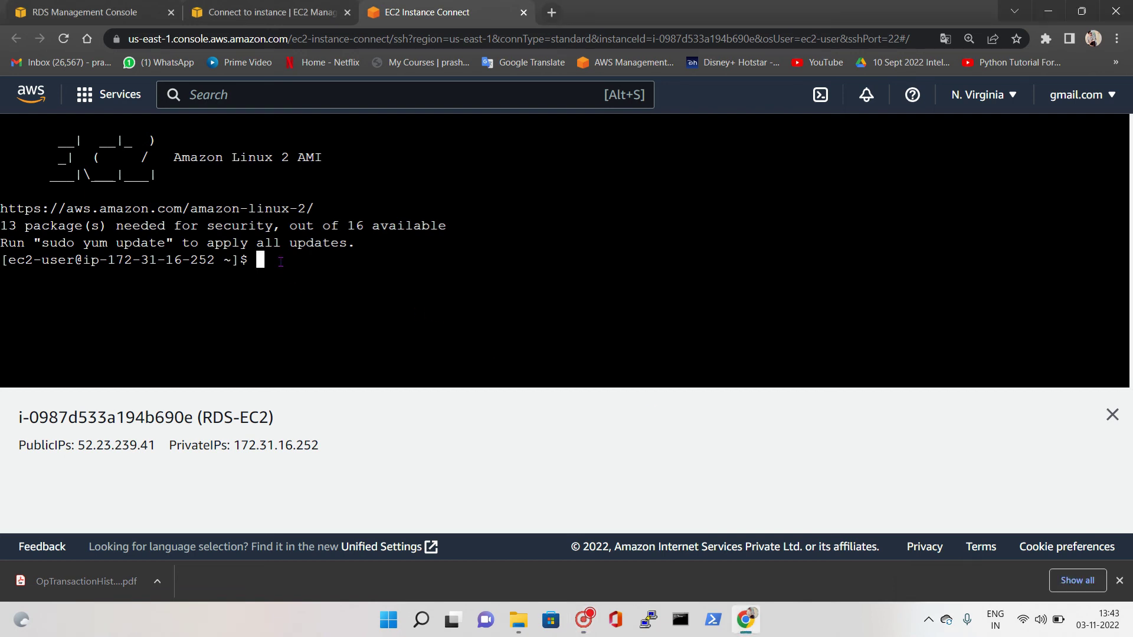
pyautogui.write('sudo yum install mysql ')
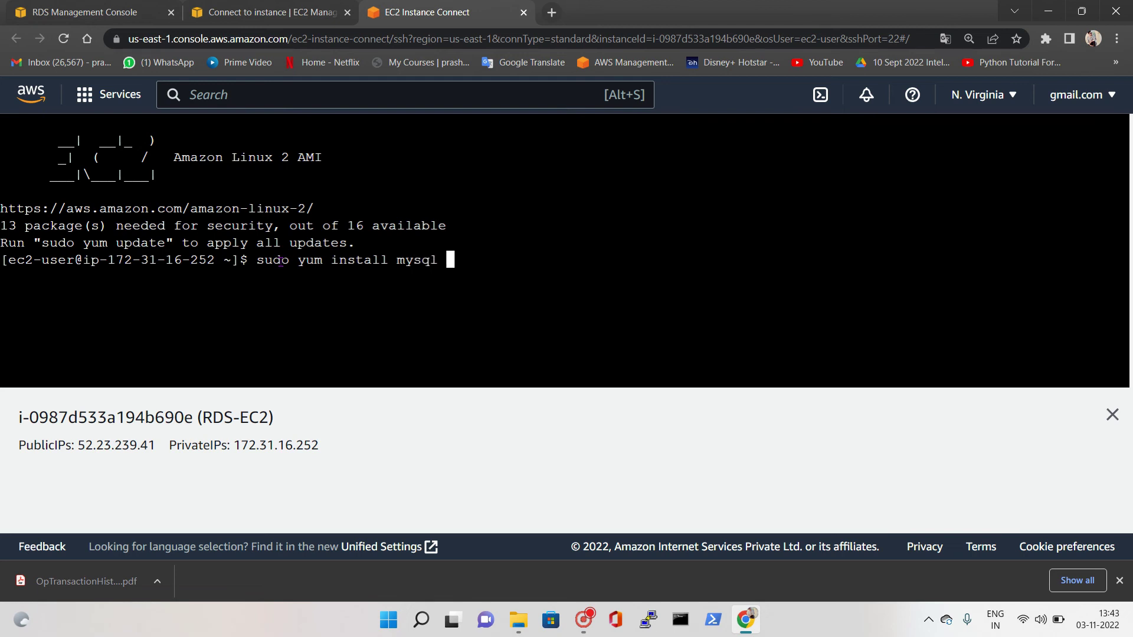
pyautogui.write('-yu')
pyautogui.press('BackSpace')
pyautogui.press('Return')
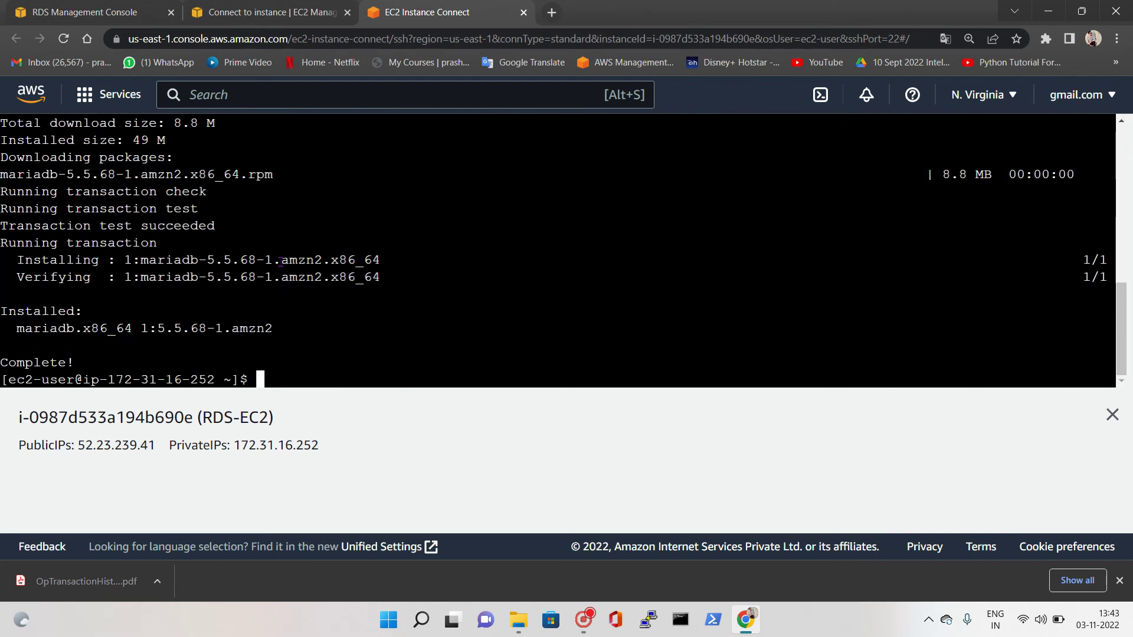
pyautogui.write('clear')
pyautogui.press('Return')
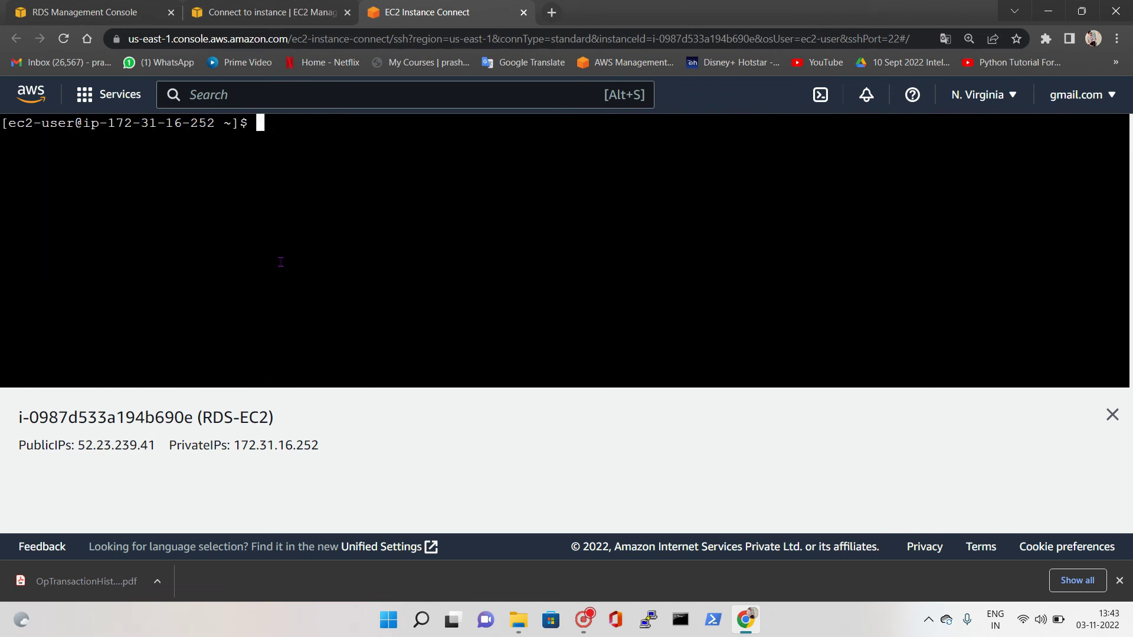
# Run 'mysql -h <database-03nov endpoint> -P 3306 -u admin -p' to connect to the database
pyautogui.write('mysql -h')
pyautogui.click(88, 12)
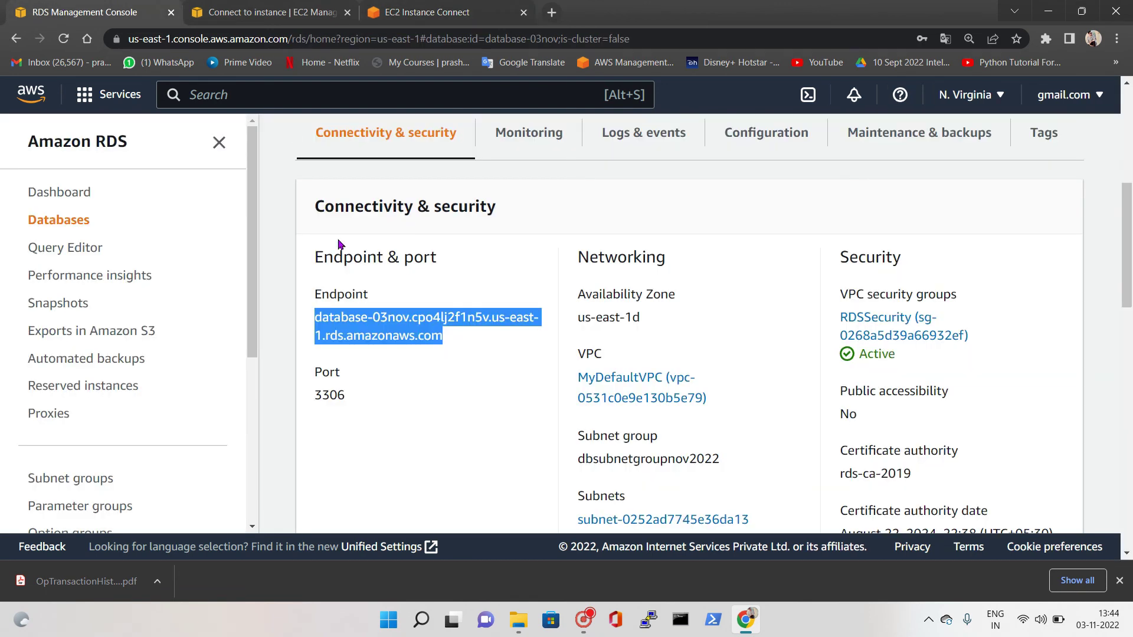
pyautogui.rightClick(344, 330)
pyautogui.click(373, 347)
pyautogui.click(426, 12)
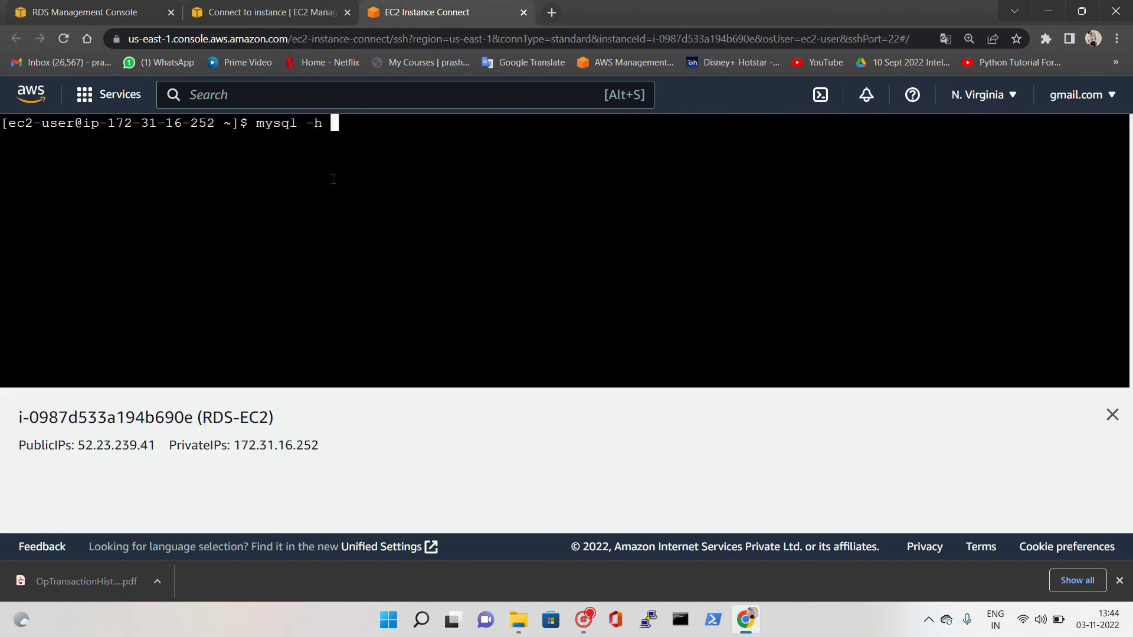
pyautogui.rightClick(343, 122)
pyautogui.click(379, 238)
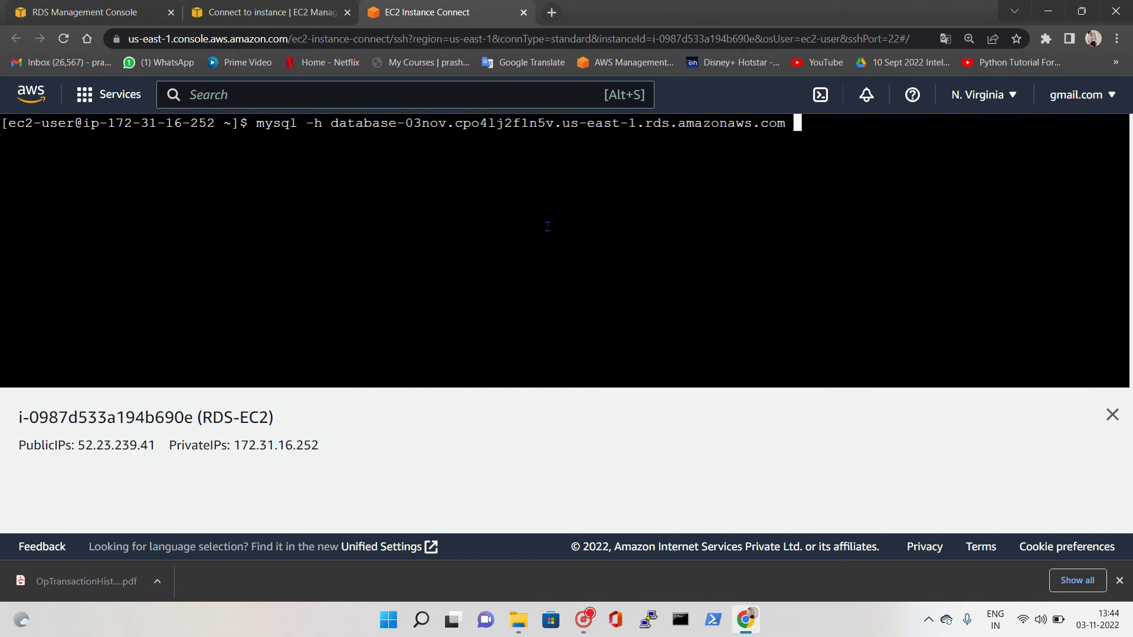
pyautogui.write('-P 3306 -u admin -p')
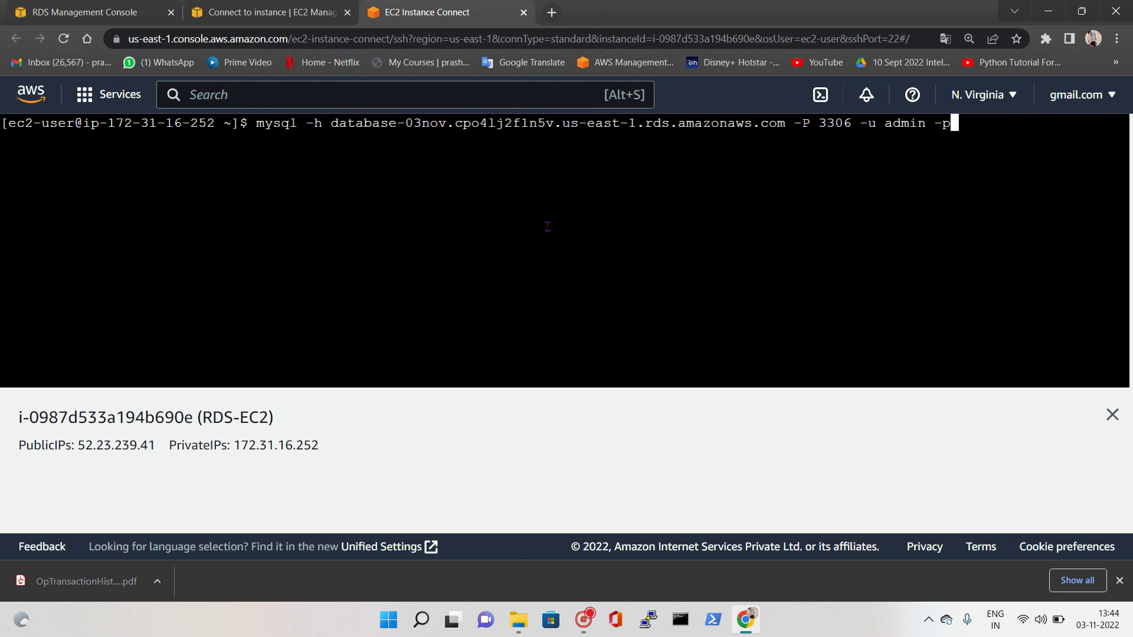
pyautogui.press('Return')
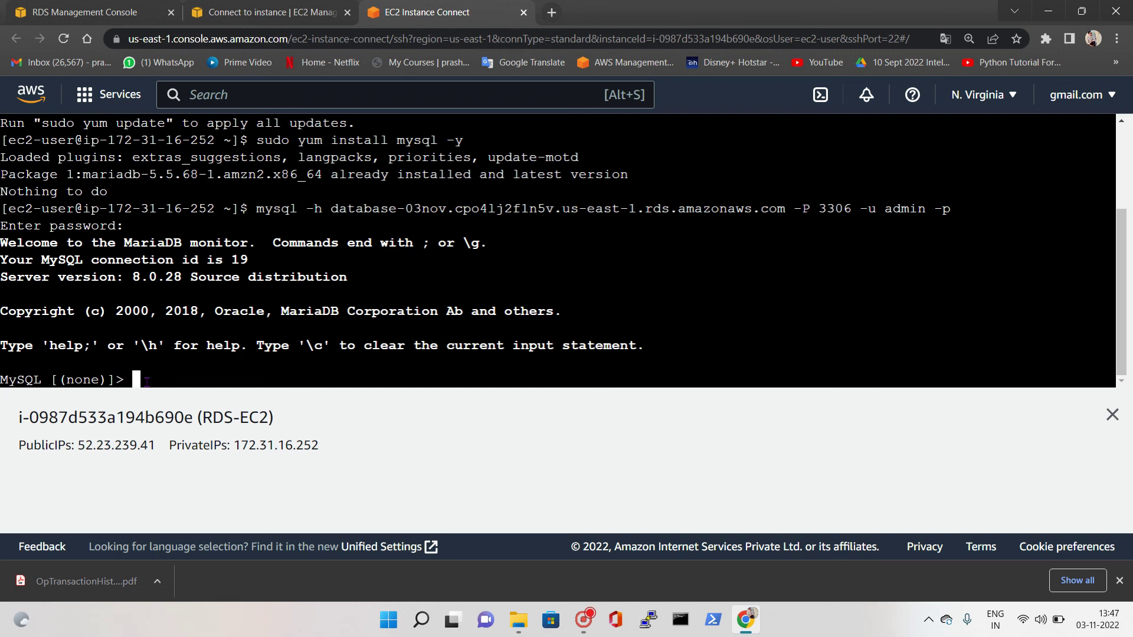
# Enter the SHOW DATABASE statement, without a semicolon, at the MySQL prompt
pyautogui.write('SHOW DATABASE')
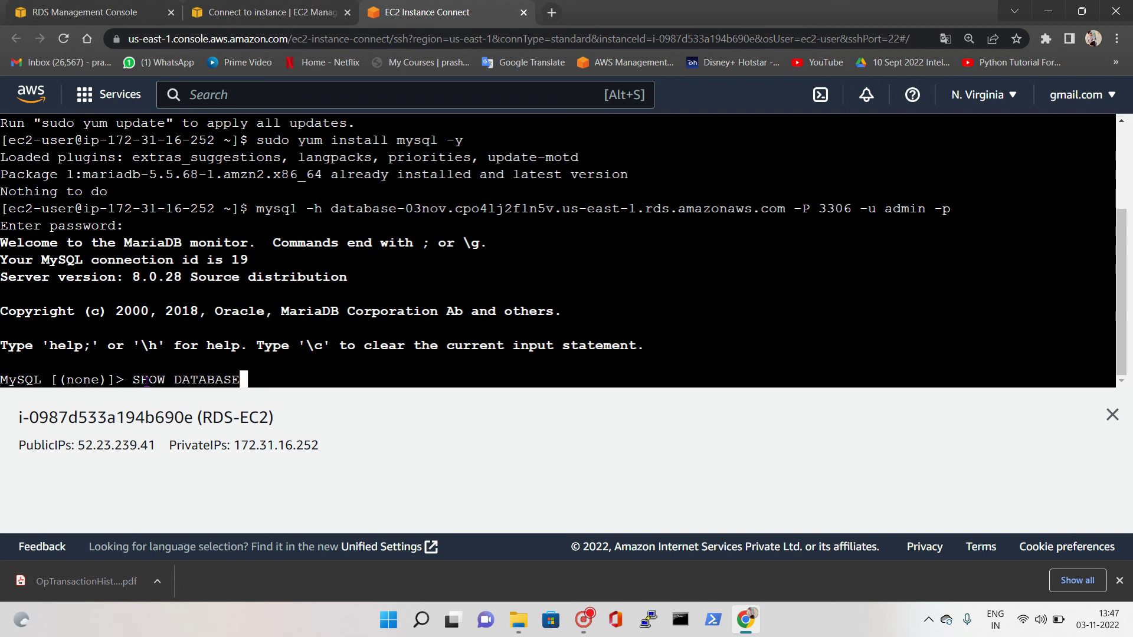
pyautogui.press('Return')
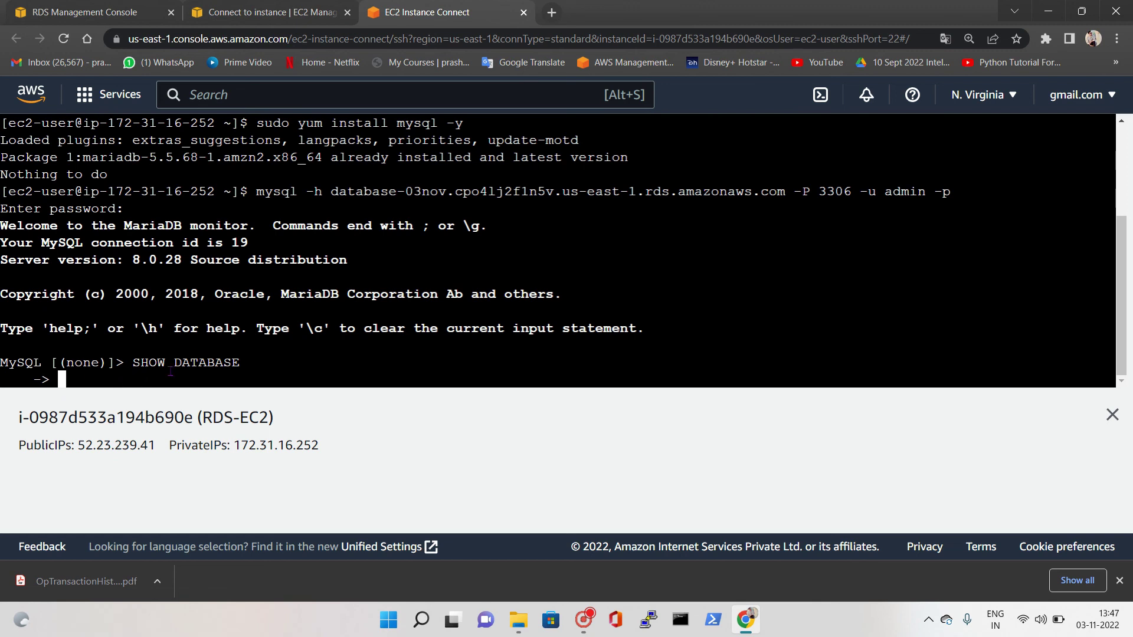
pyautogui.moveTo(135, 363); pyautogui.dragTo(239, 363)
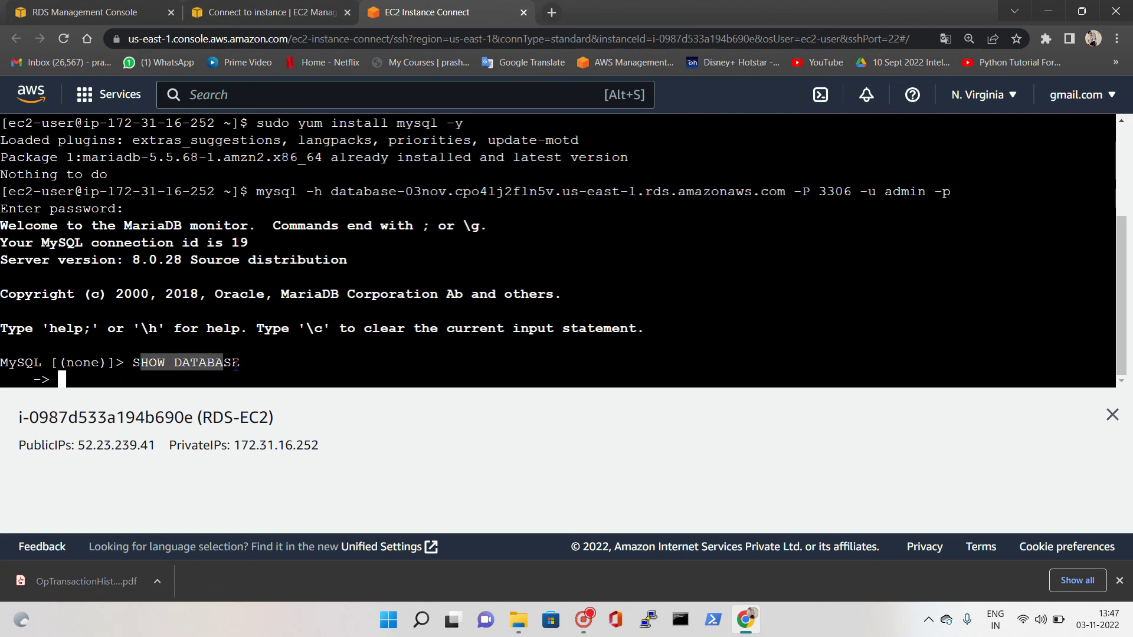
pyautogui.click(130, 376)
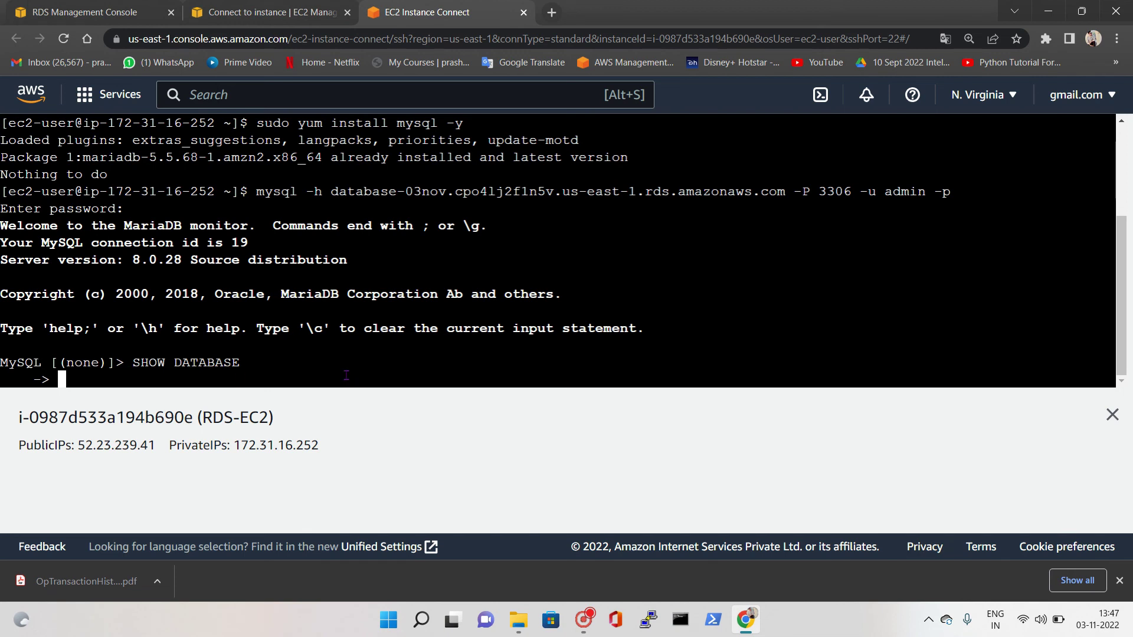
# Enter three filler lines at the -> continuation prompt, then close the terminal session
pyautogui.write('lkjglasjfalkf')
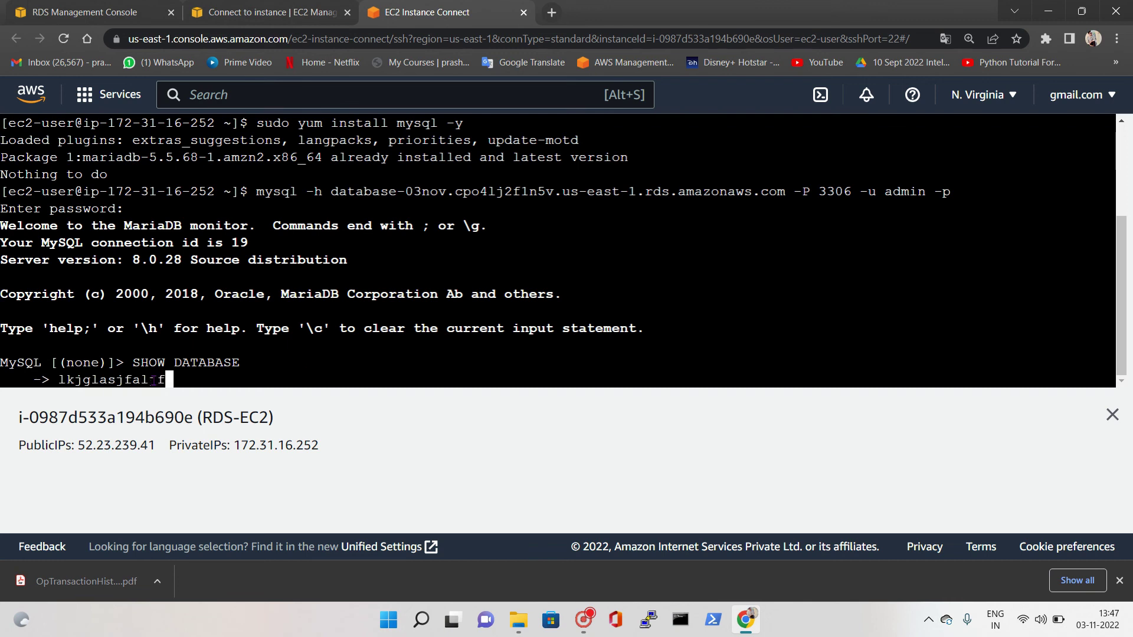
pyautogui.press('Return')
pyautogui.write('asdlfkjaslf')
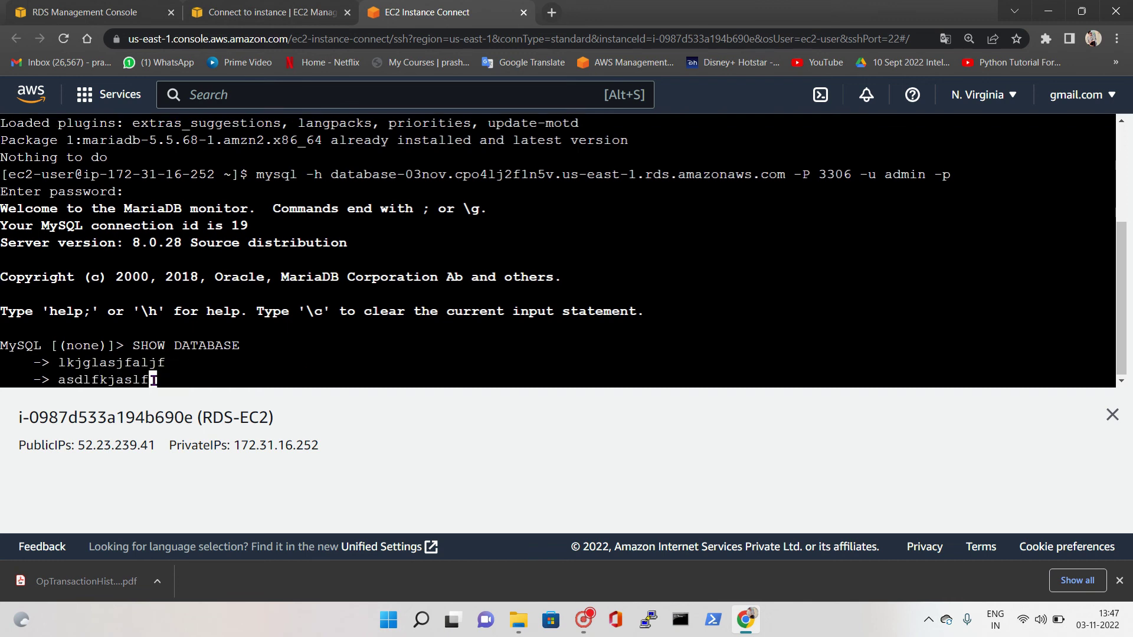
pyautogui.press('Return')
pyautogui.write('asdjfhaklfh')
pyautogui.press('Return')
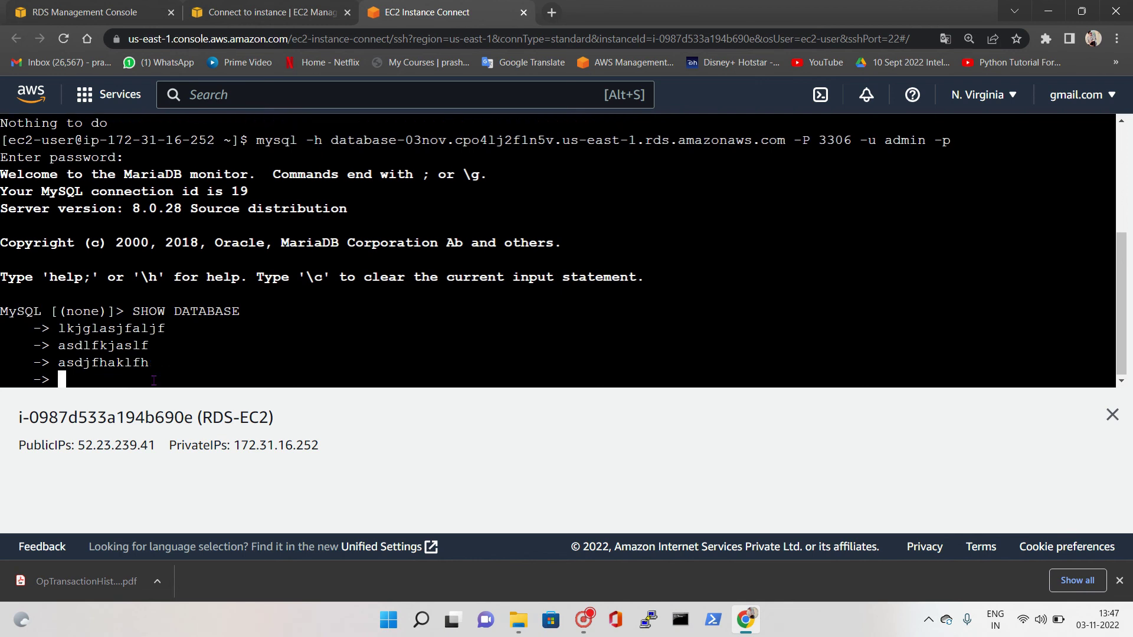
pyautogui.moveTo(8, 140); pyautogui.dragTo(206, 141)
pyautogui.moveTo(33, 325); pyautogui.dragTo(66, 383)
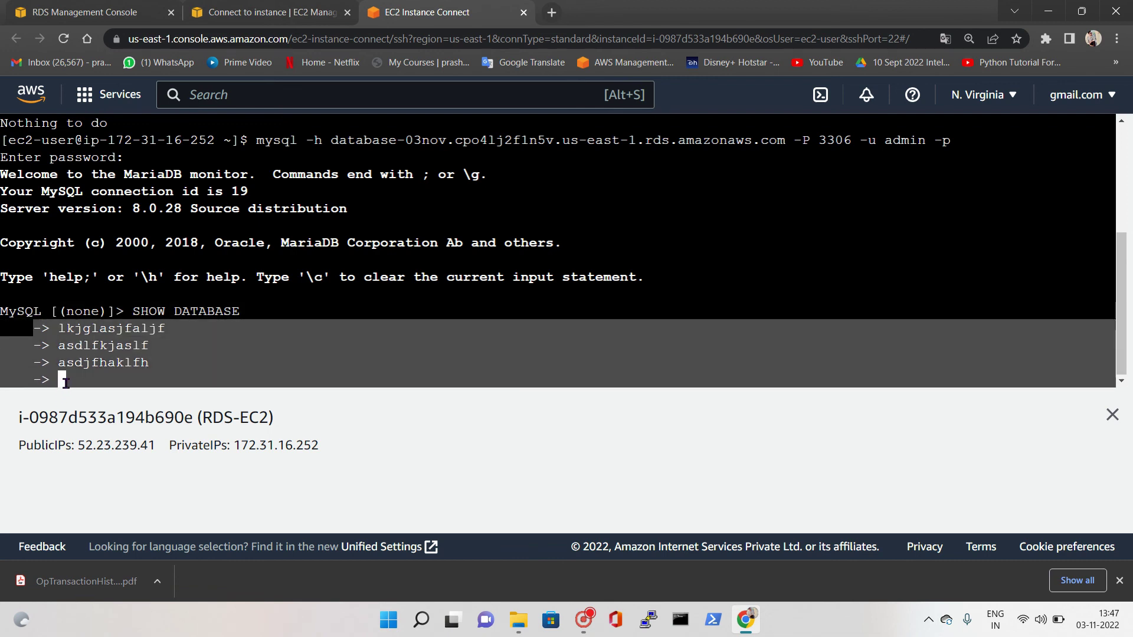
pyautogui.click(66, 382)
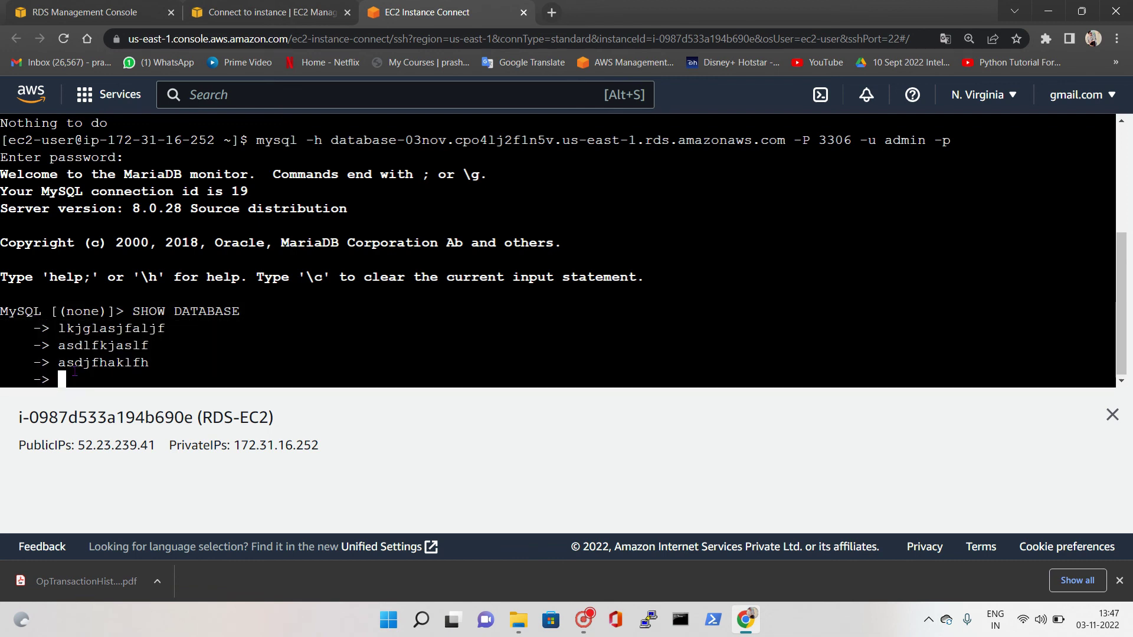
pyautogui.click(524, 12)
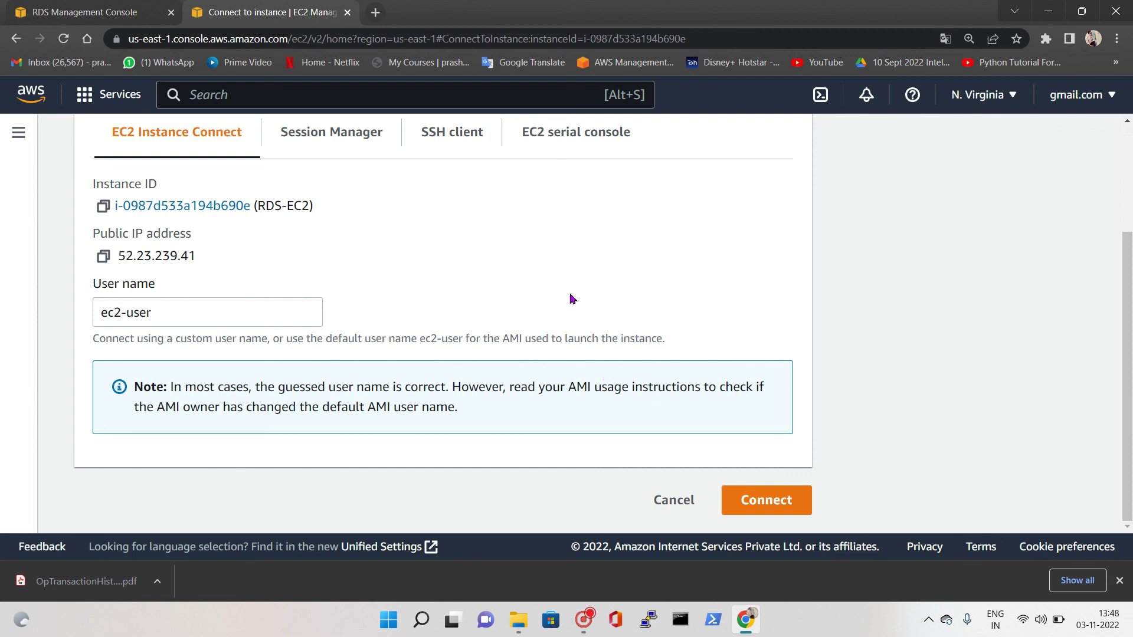
# Select both RDS-EC2 instances in the Instances list and terminate them, then return to RDS
pyautogui.scroll(3, 387, 372)
pyautogui.click(285, 144)
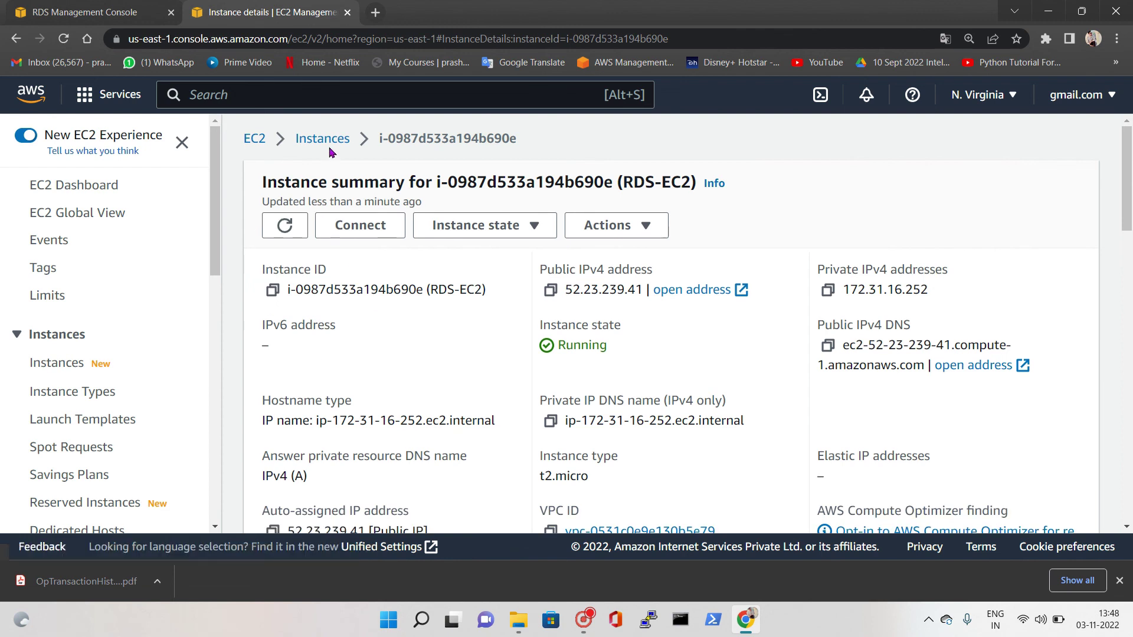
pyautogui.click(323, 141)
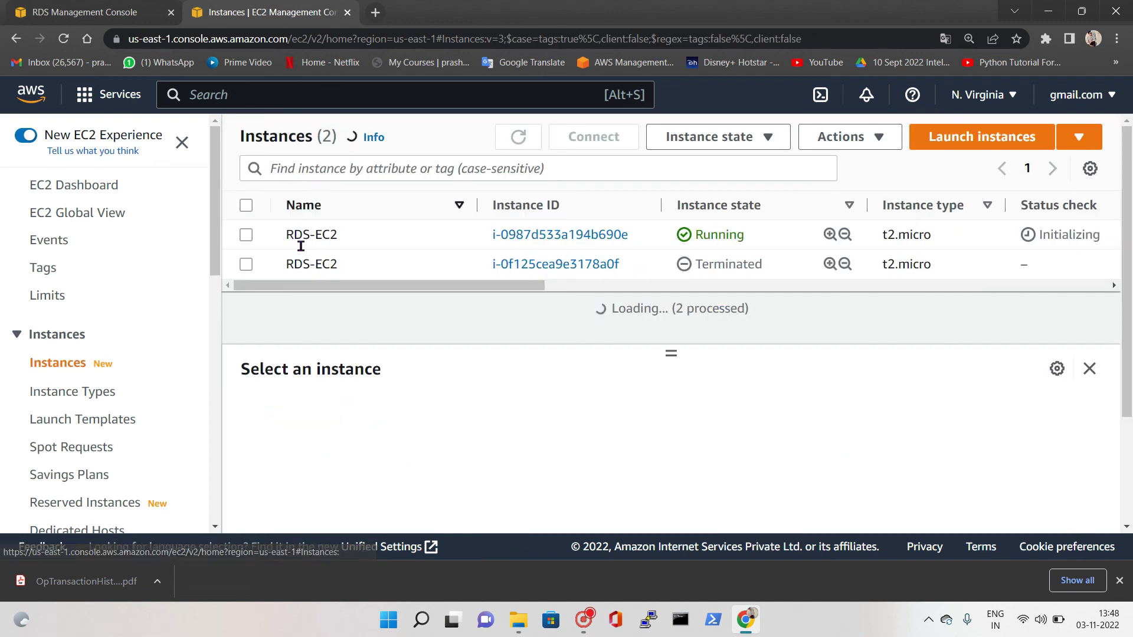
pyautogui.click(245, 234)
pyautogui.click(246, 264)
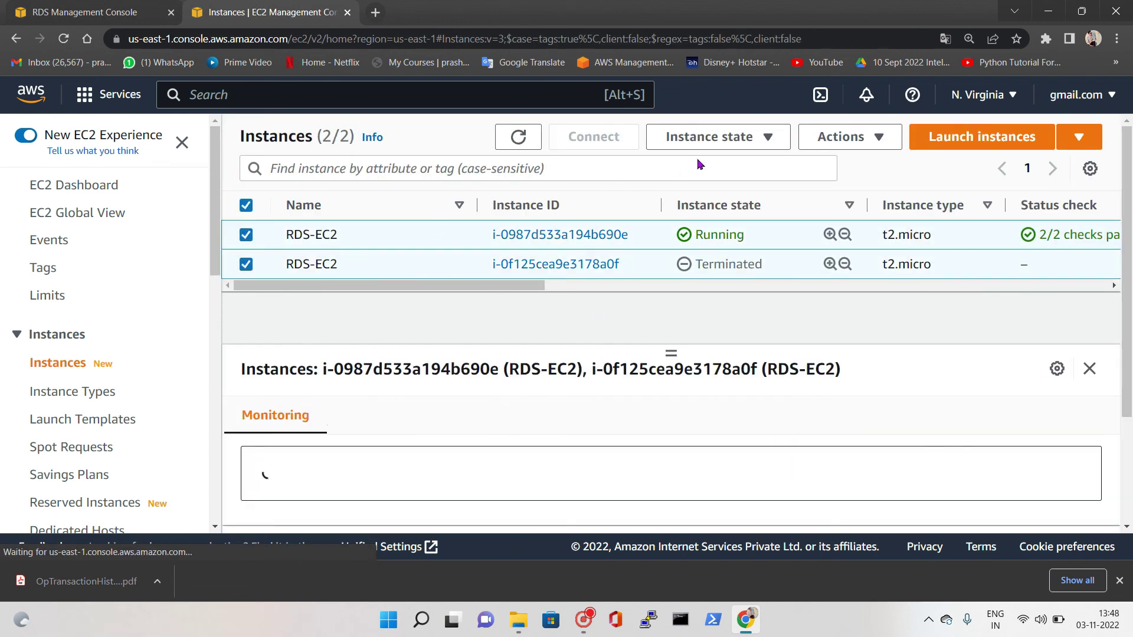
pyautogui.click(737, 147)
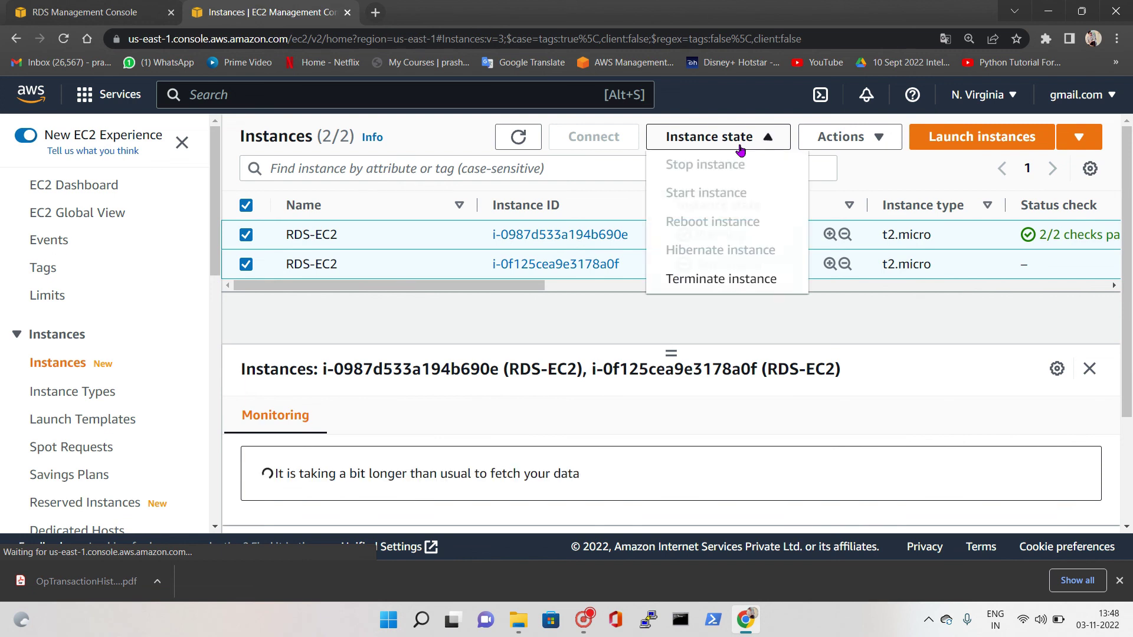
pyautogui.click(724, 279)
pyautogui.click(883, 466)
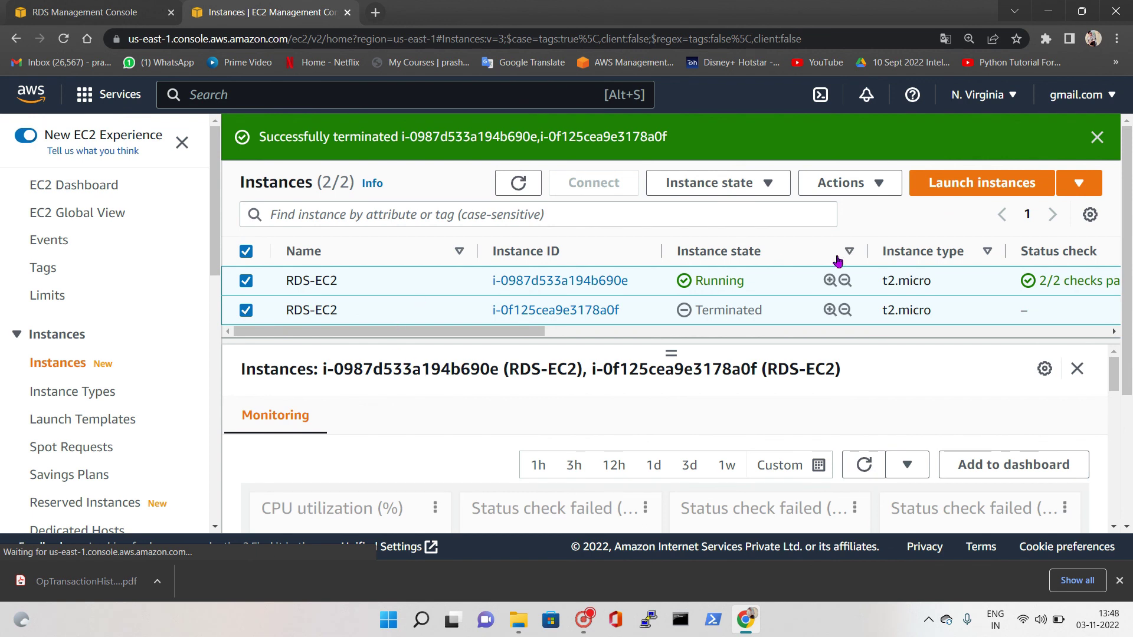
pyautogui.click(71, 6)
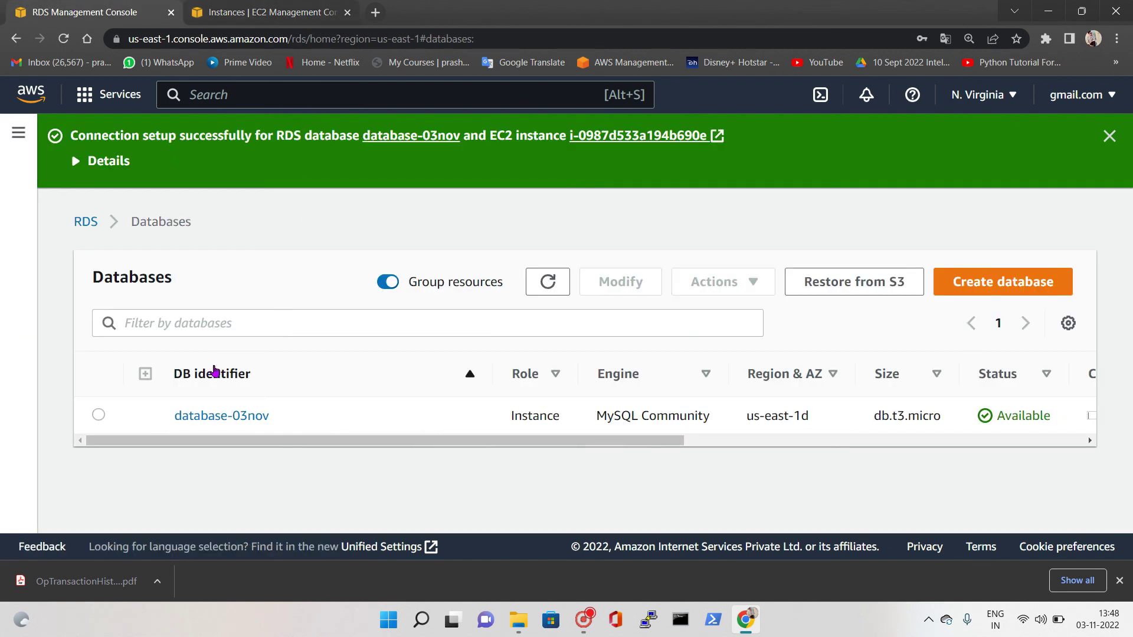
# Delete database-03nov, confirming with 'delete me', without a final snapshot, acknowledging lost backups
pyautogui.click(121, 420)
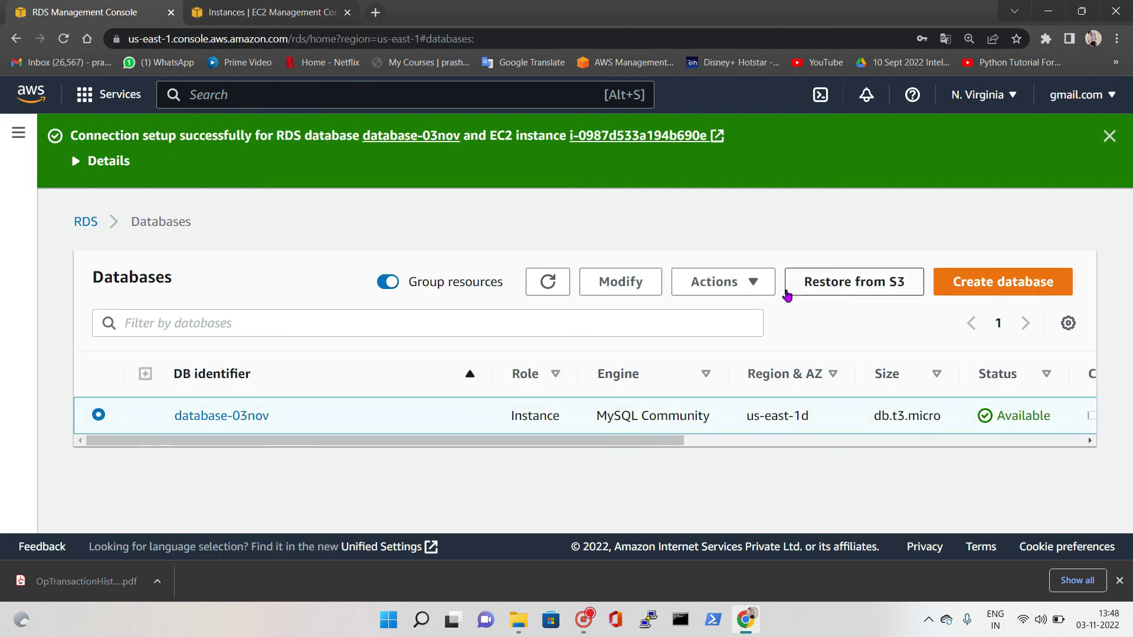
pyautogui.click(762, 289)
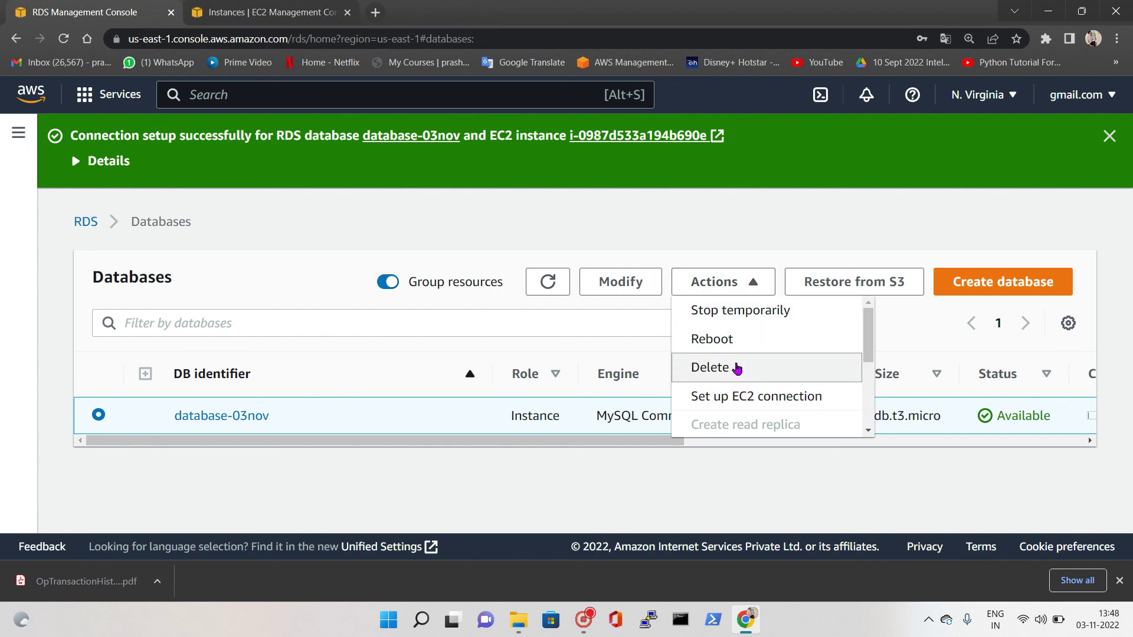
pyautogui.click(734, 368)
pyautogui.click(436, 419)
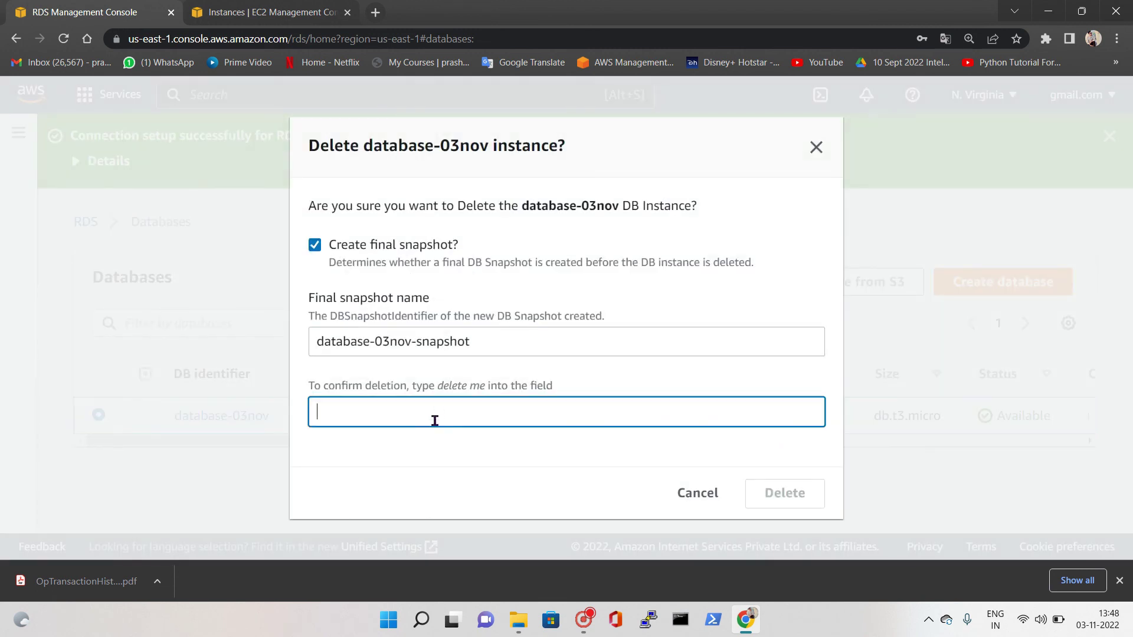
pyautogui.write('delete me')
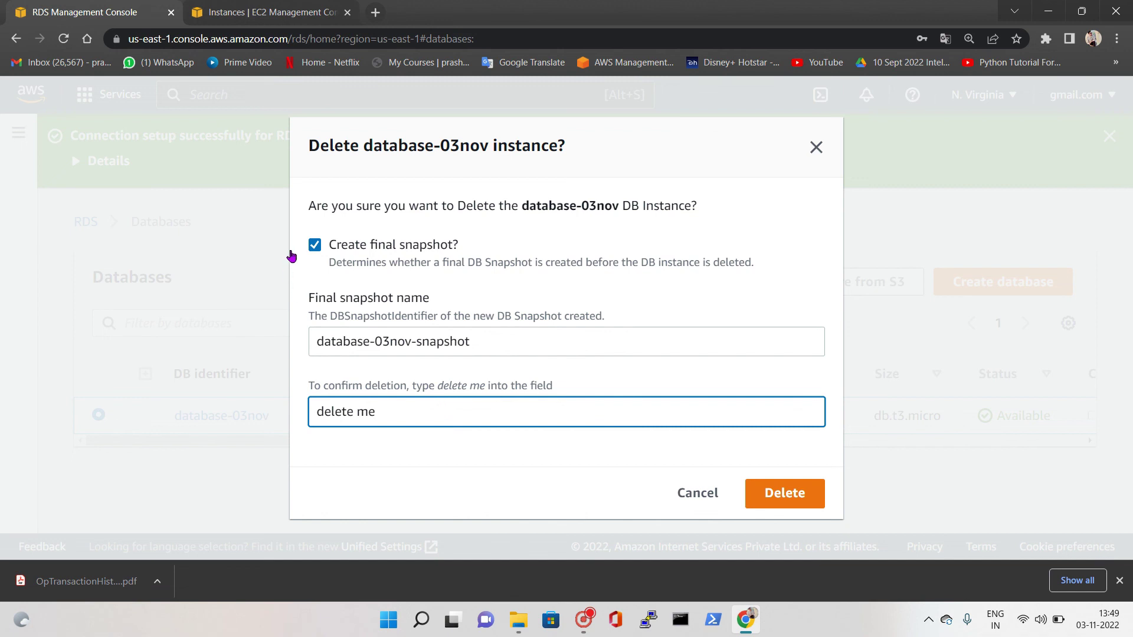
pyautogui.click(321, 245)
pyautogui.click(313, 273)
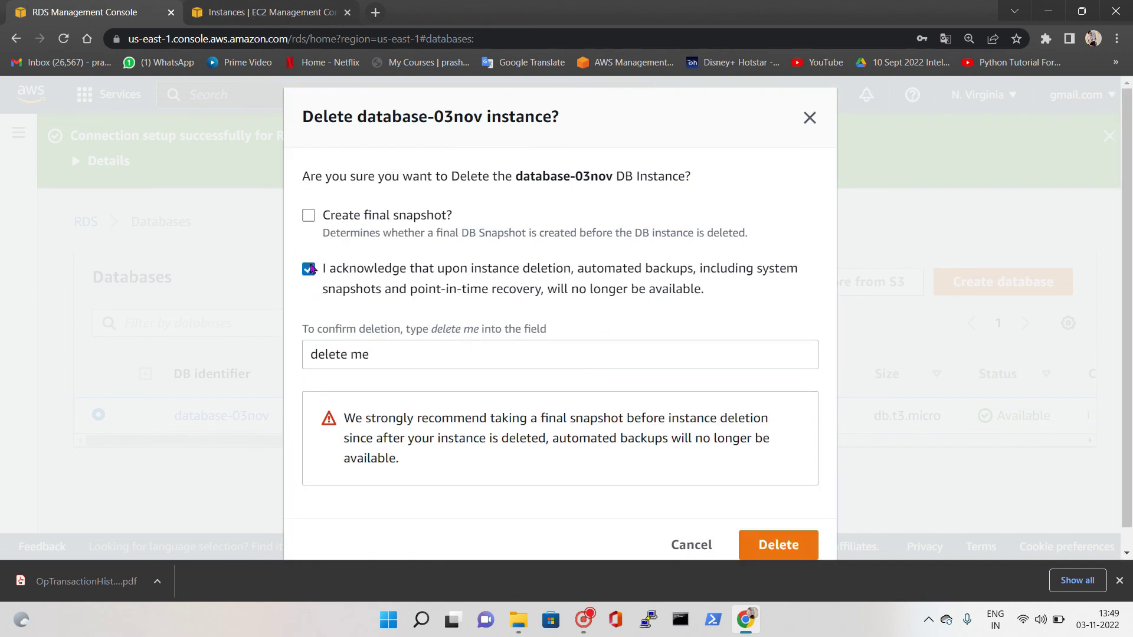
pyautogui.click(800, 546)
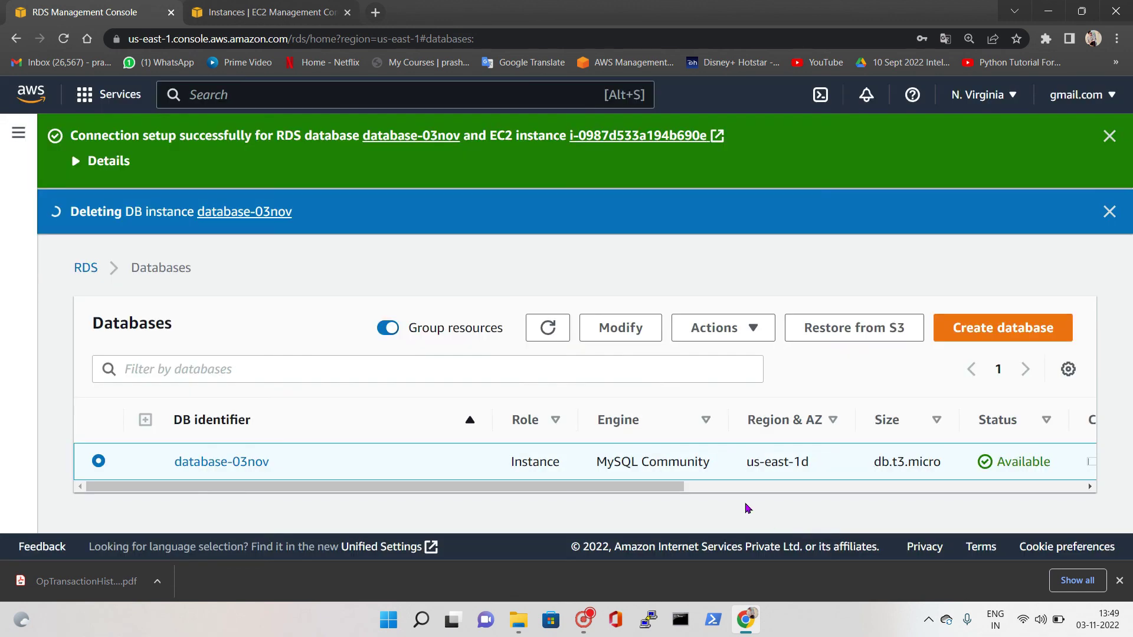
pyautogui.click(549, 333)
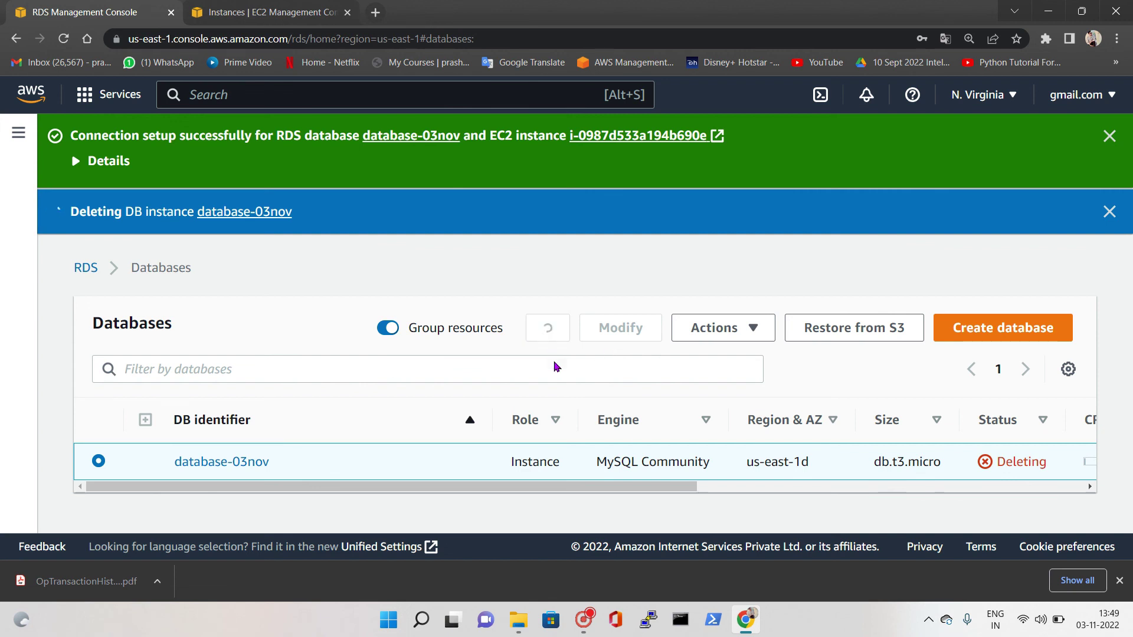